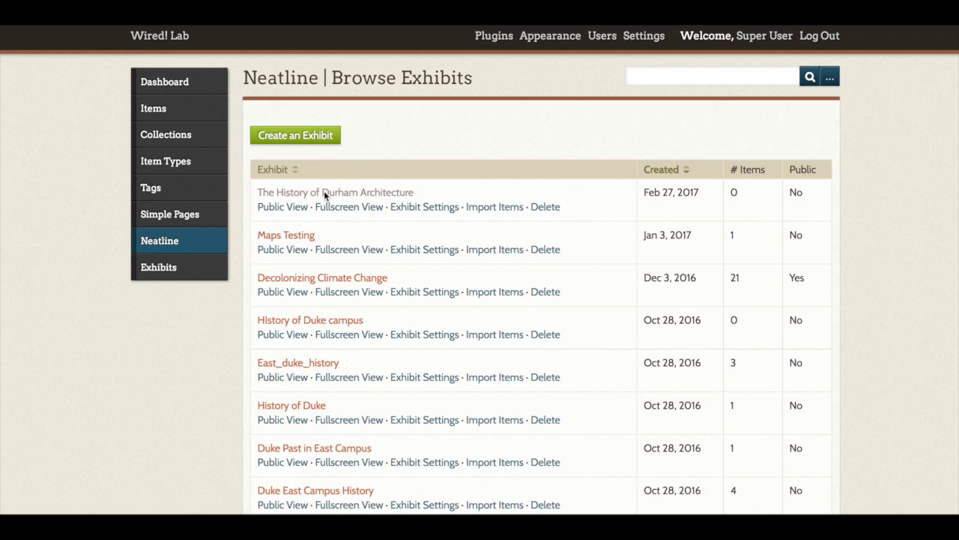
Step: Open the exhibit The History of Durham Architecture in the Neatline editor and share the browser's location with the site
left_click(324, 193)
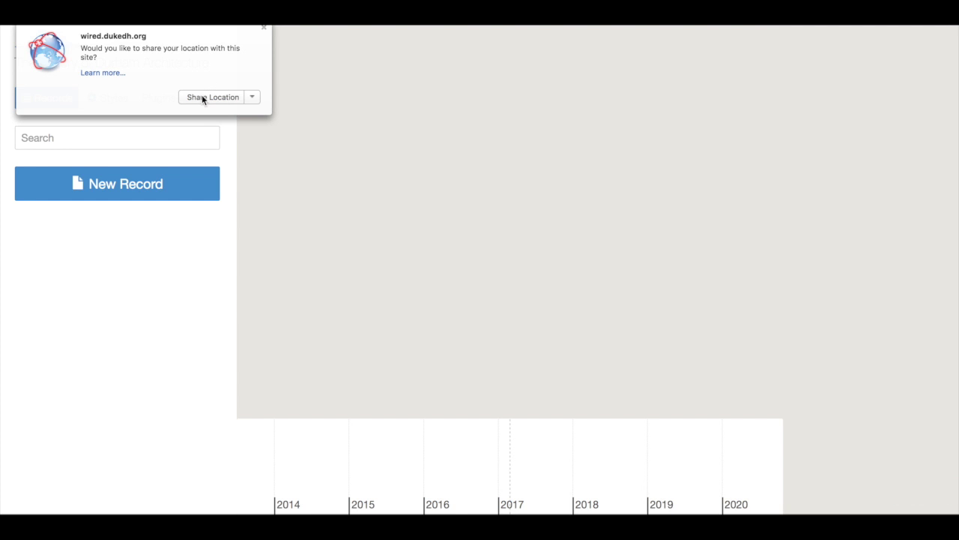
left_click(202, 97)
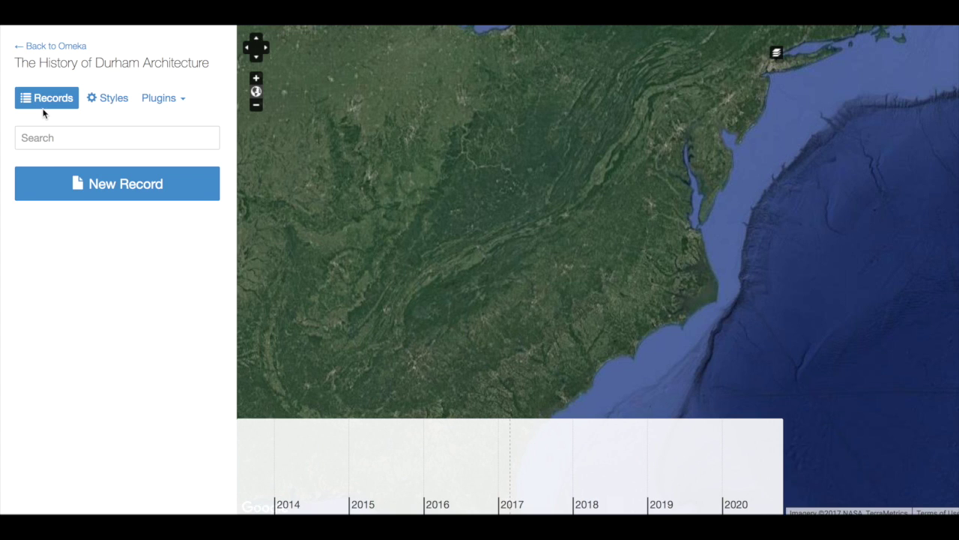
Step: Set the exhibit's default map focus to the current viewport over Durham at zoom 14 and save the exhibit styles
left_click(118, 100)
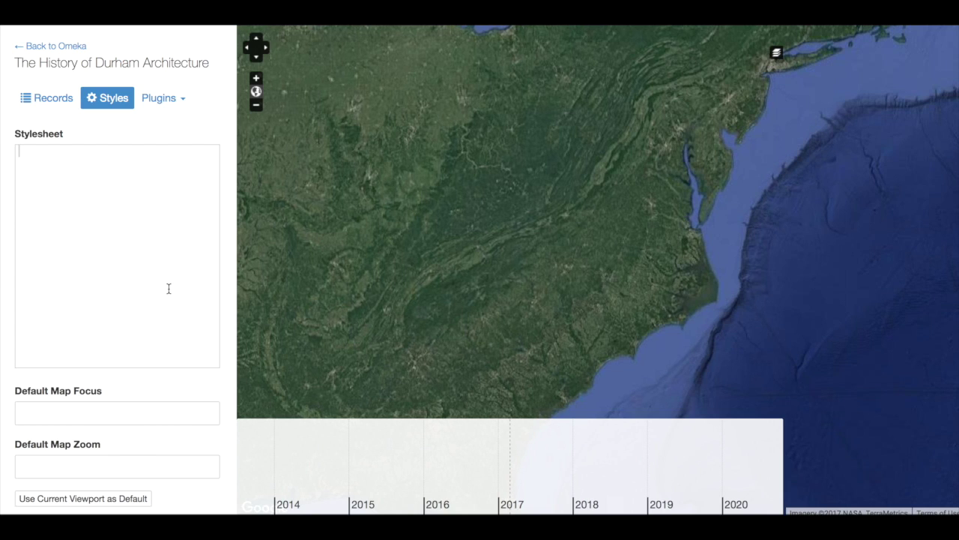
scroll(169, 288, "down", 1)
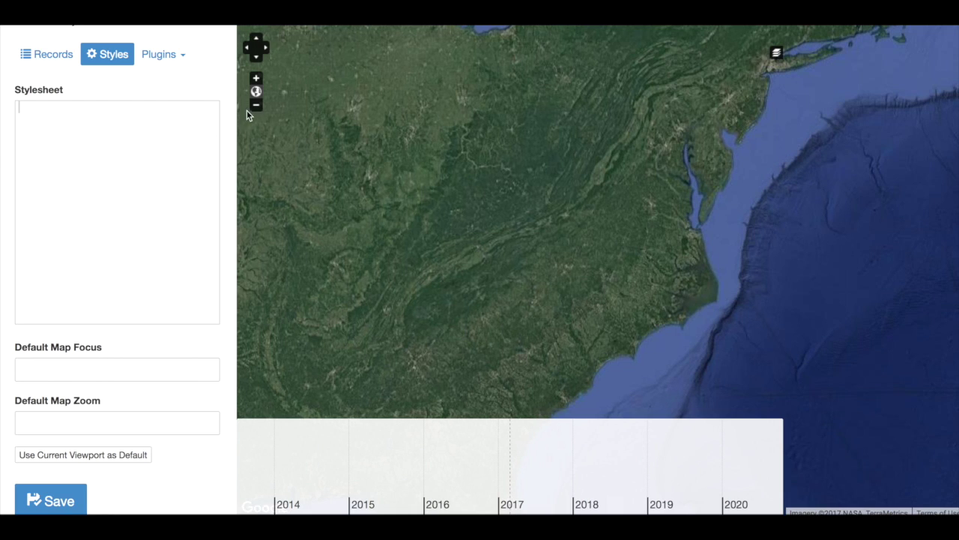
left_click(256, 80)
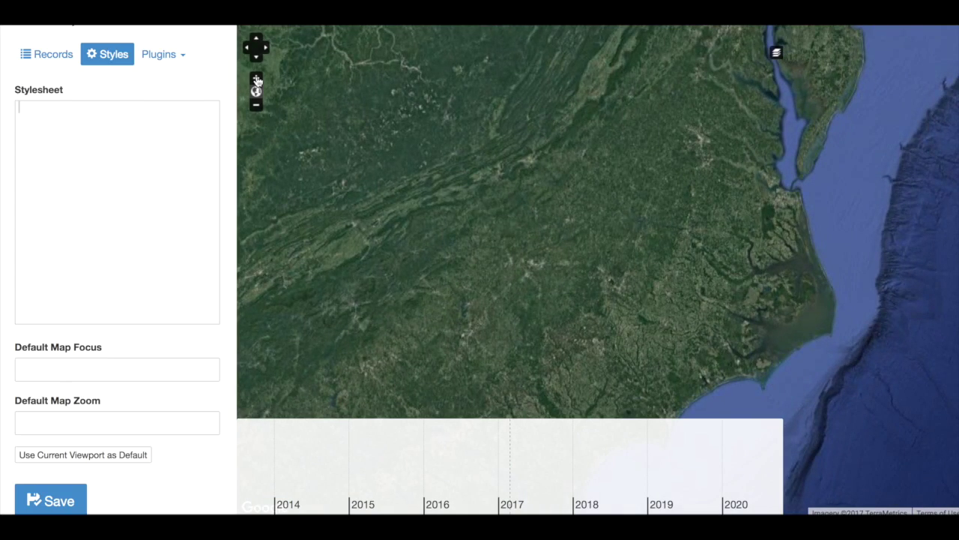
left_click(256, 81)
left_click(256, 81)
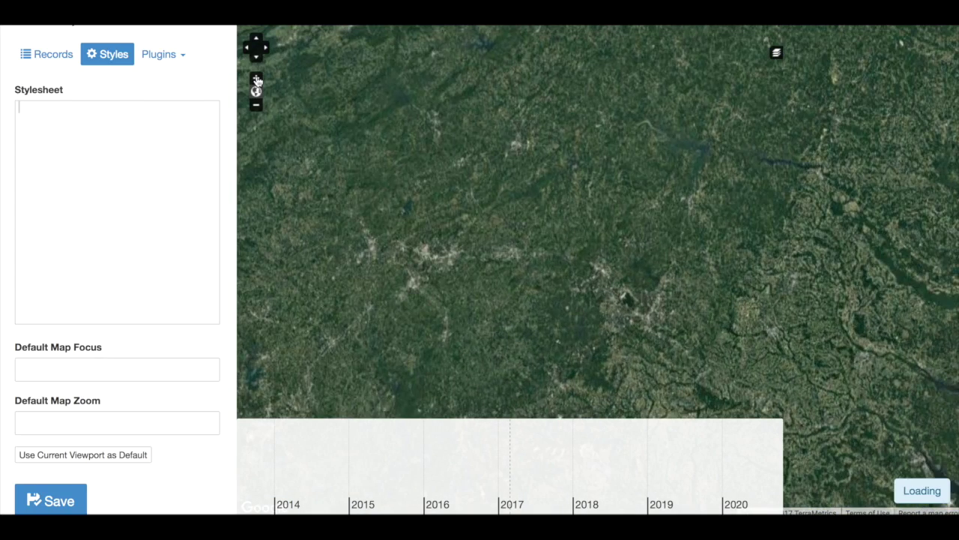
left_click(256, 80)
left_click(257, 81)
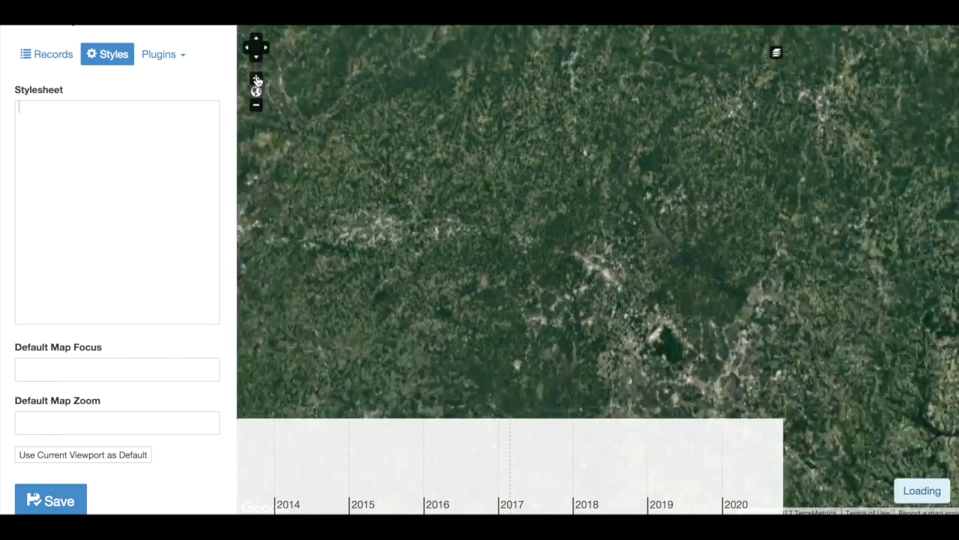
left_click(256, 80)
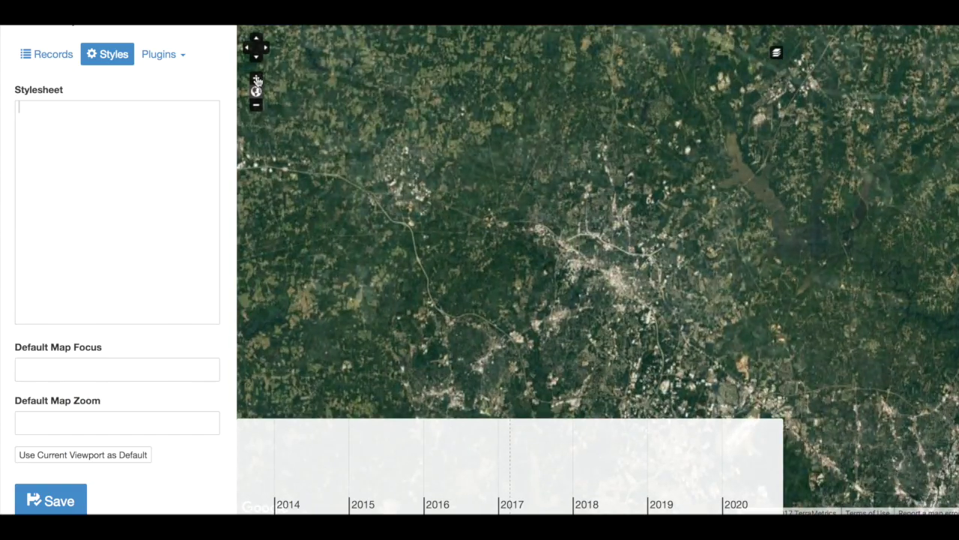
left_click(257, 80)
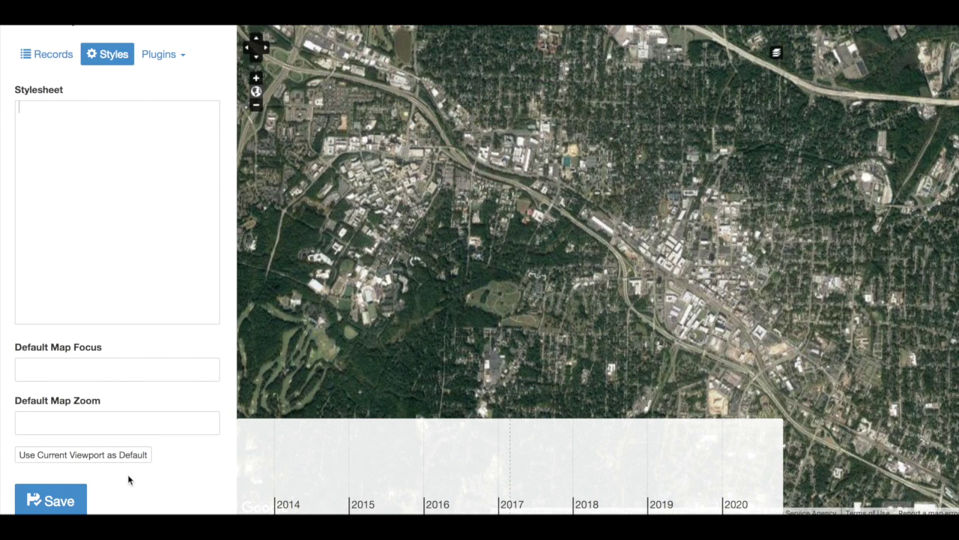
left_click(118, 454)
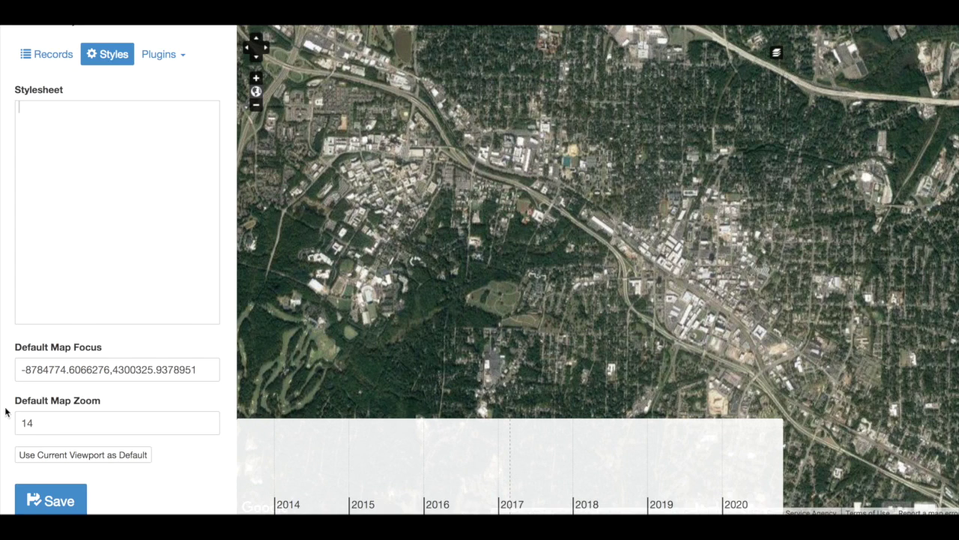
left_click(45, 499)
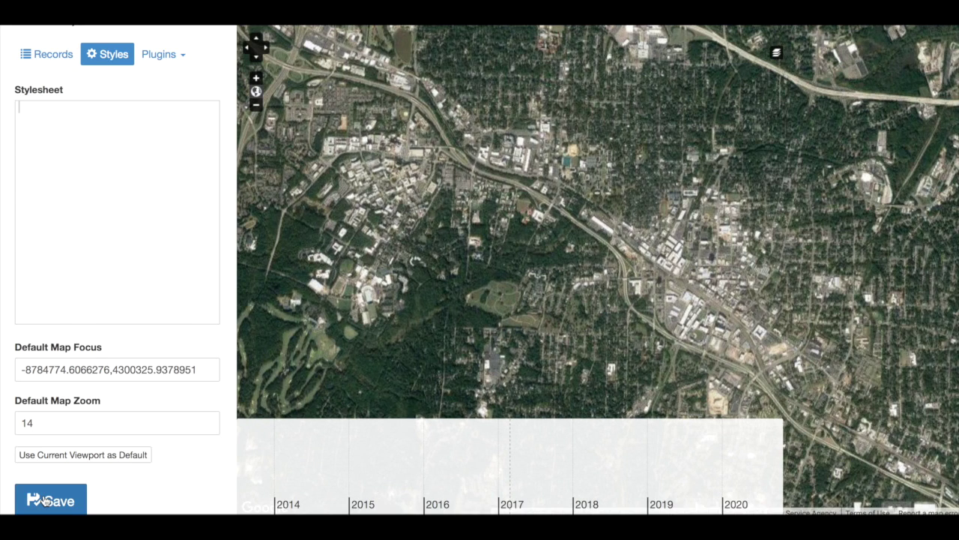
scroll(180, 90, "up", 1)
left_click(177, 101)
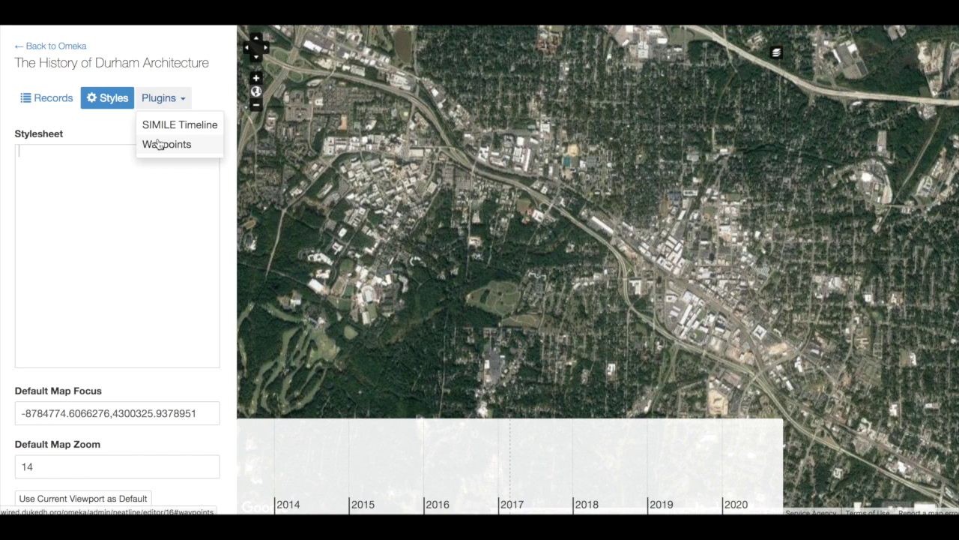
left_click(172, 103)
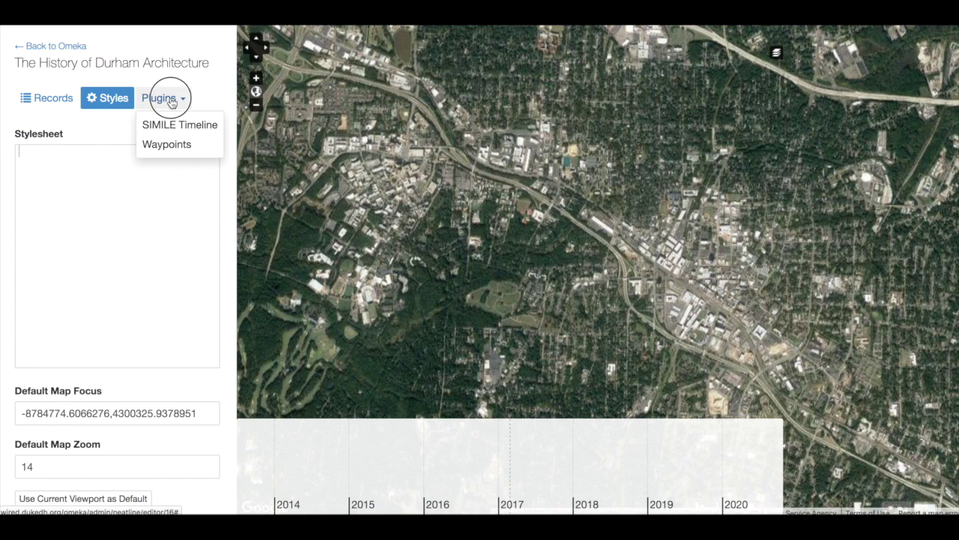
Step: Create a new record in the exhibit titled Trinity College and save it
left_click(39, 101)
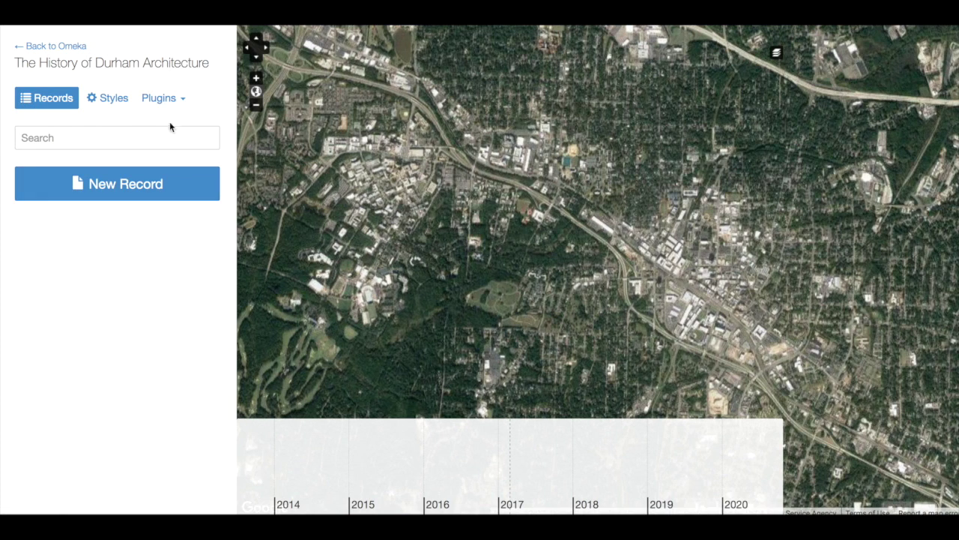
left_click(130, 195)
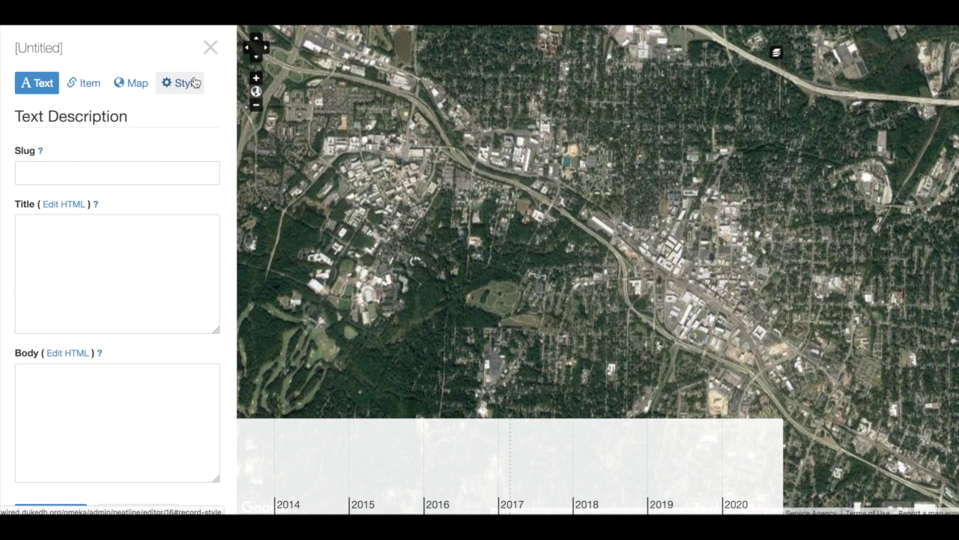
left_click(42, 254)
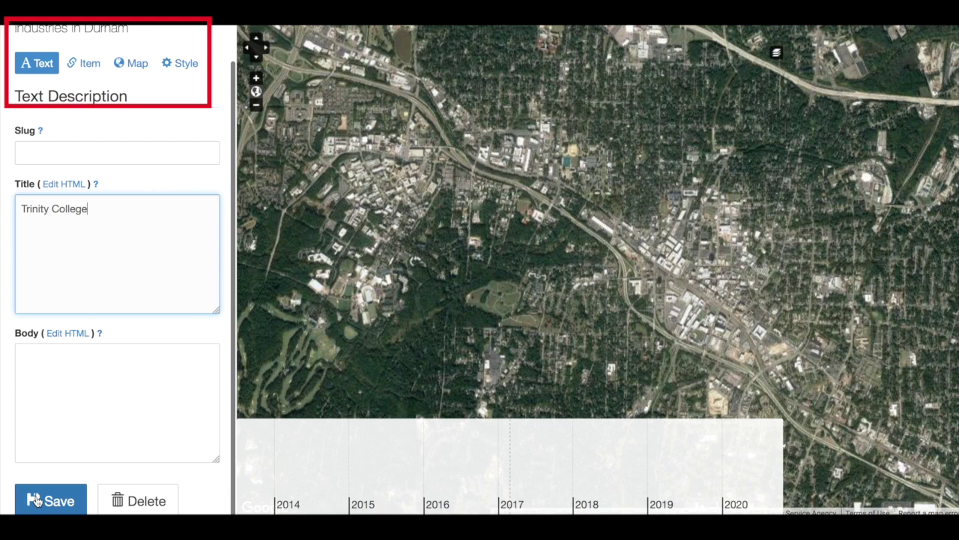
left_click(36, 500)
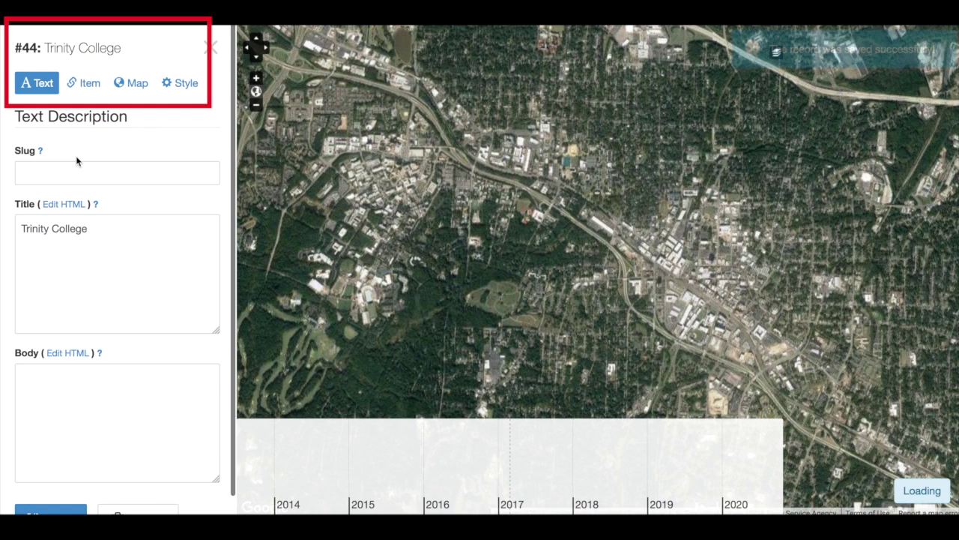
Step: Link the Trinity College record to the Omeka item Trinity College/Durham, N.C. and save the record
left_click(83, 84)
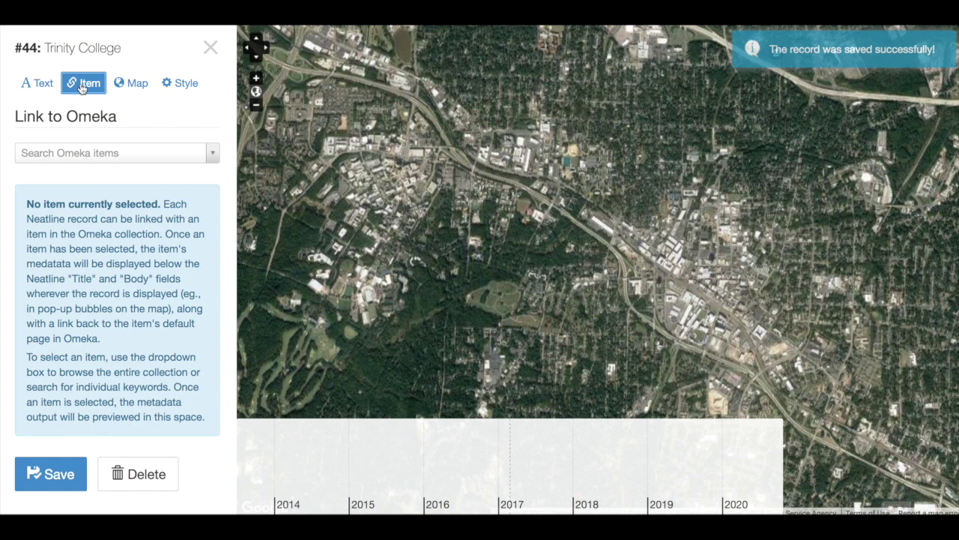
left_click(183, 158)
type("Trinity College")
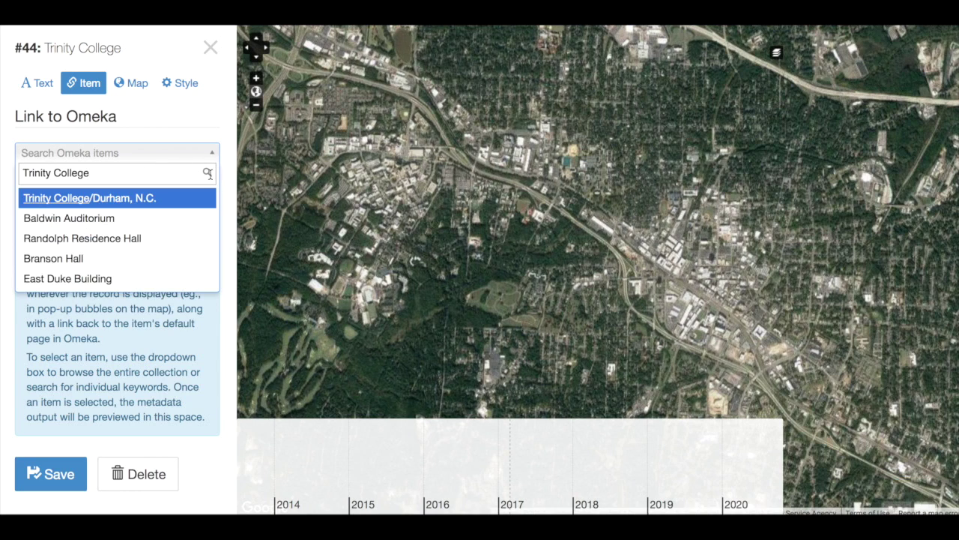
left_click(70, 199)
left_click(41, 478)
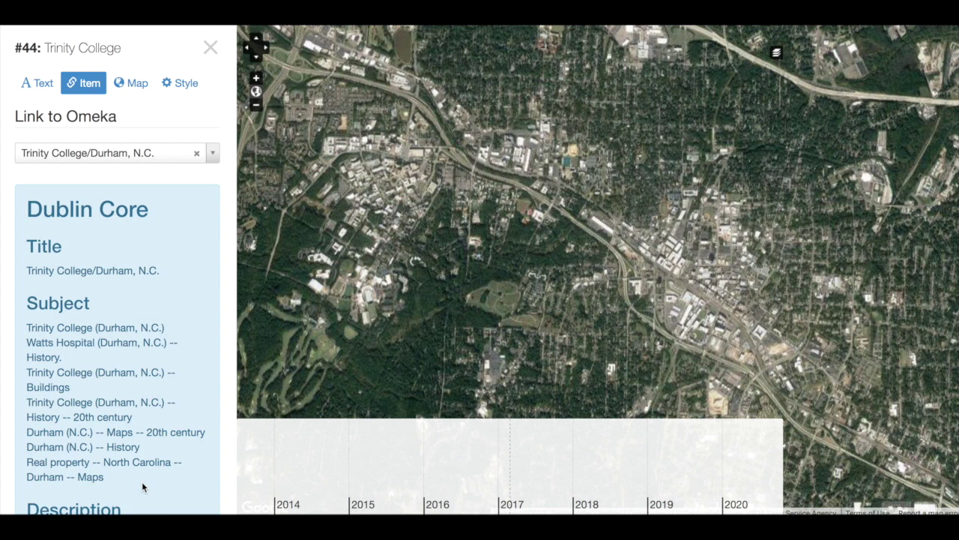
Step: Review the linked item's Dublin Core metadata and attached files in the record
scroll(142, 481, "down", 3)
scroll(142, 481, "down", 10)
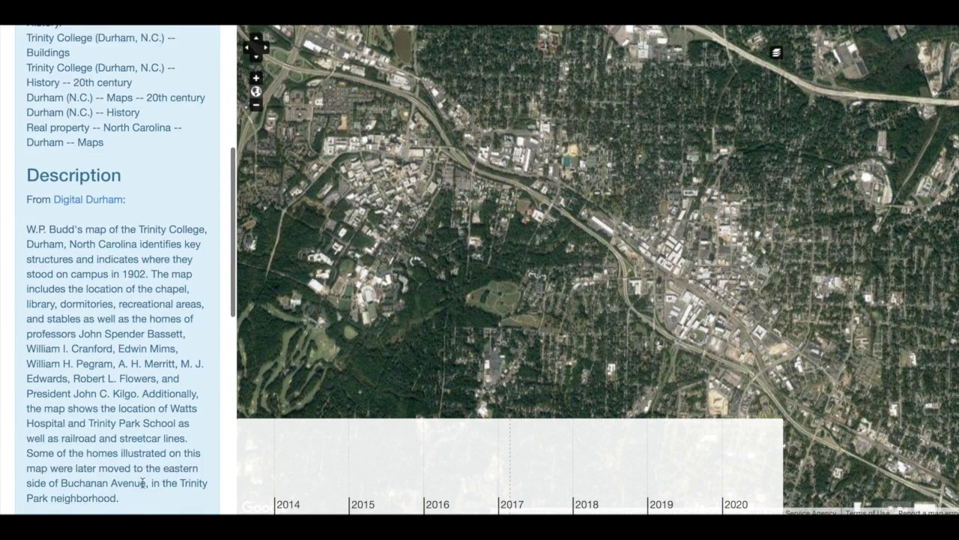
scroll(141, 481, "down", 5)
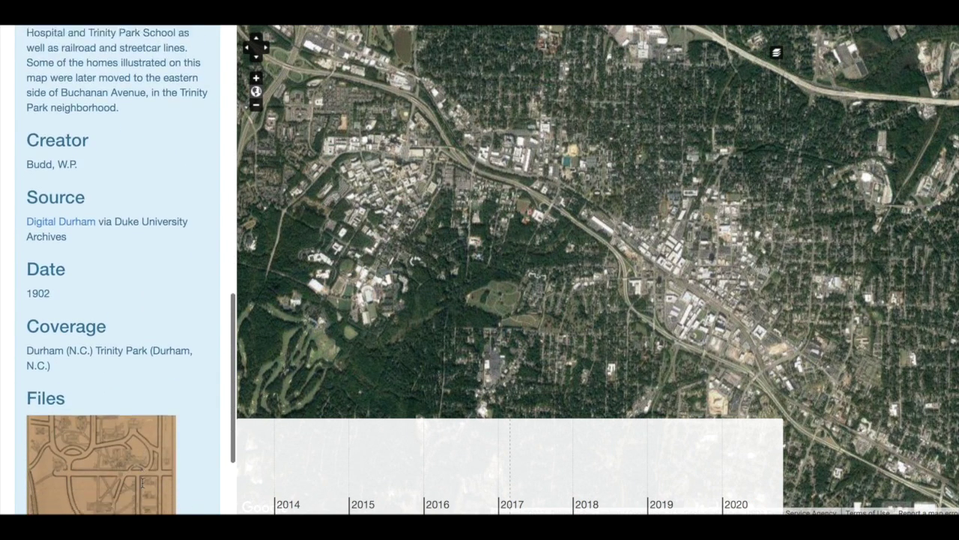
scroll(175, 463, "down", 2)
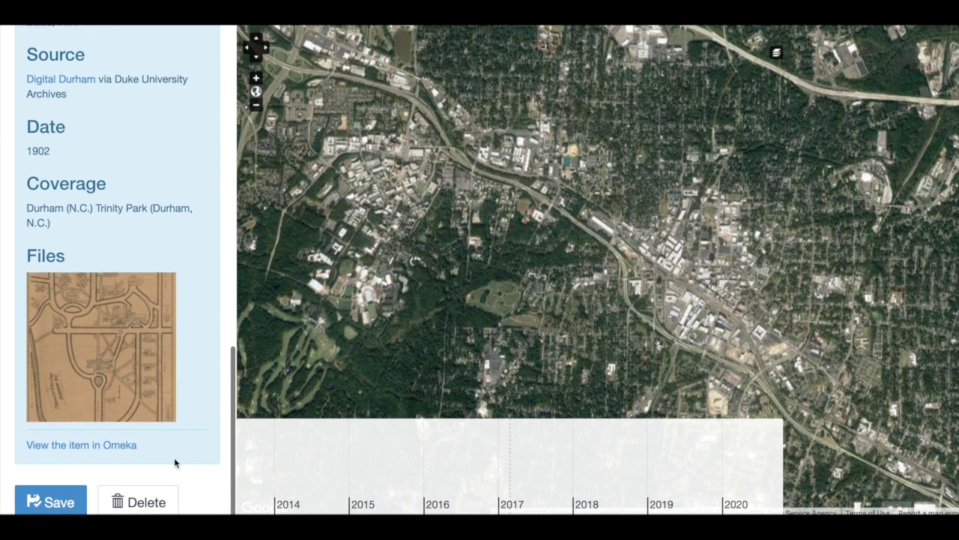
scroll(174, 463, "up", 5)
scroll(174, 459, "up", 12)
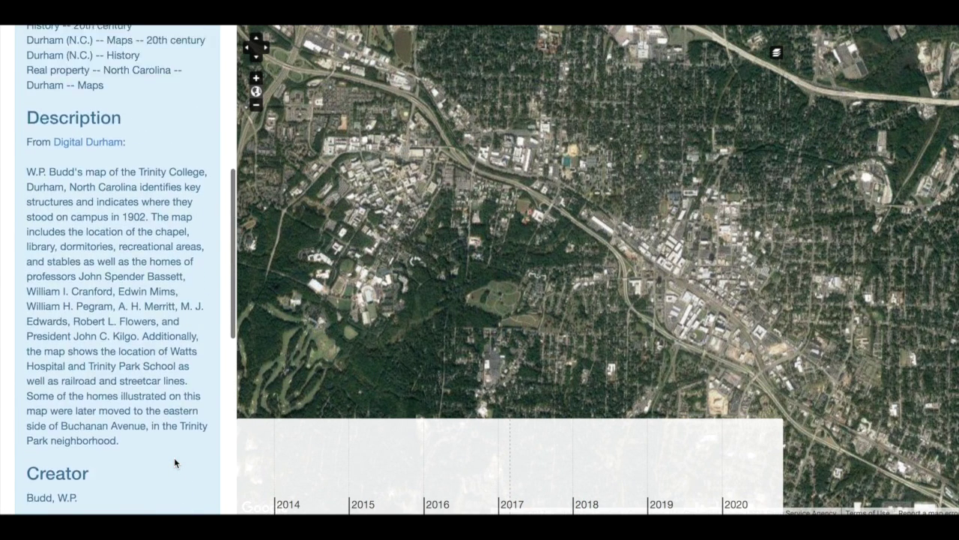
scroll(175, 459, "up", 4)
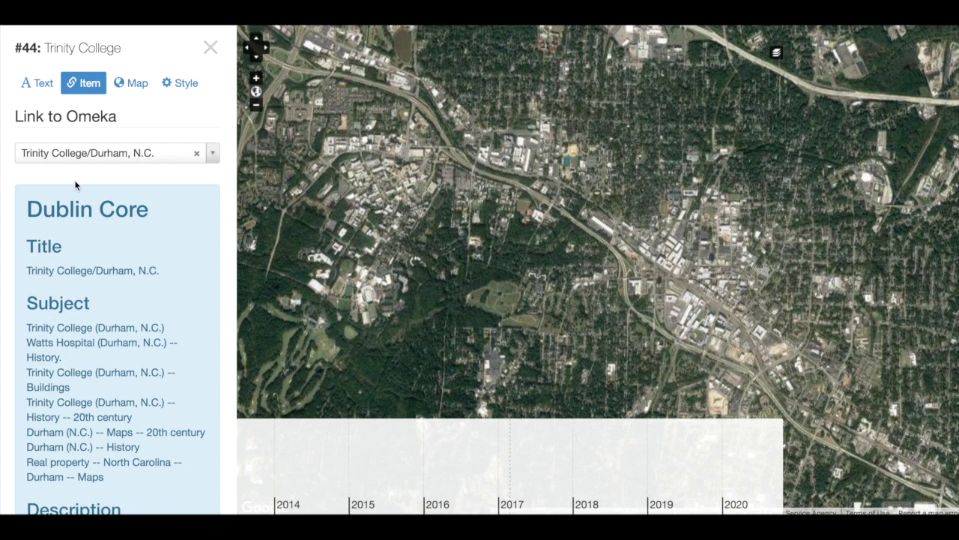
Step: Look through the record's map drawing tools, from points, lines and polygons to SVG and shape rotation
left_click(130, 88)
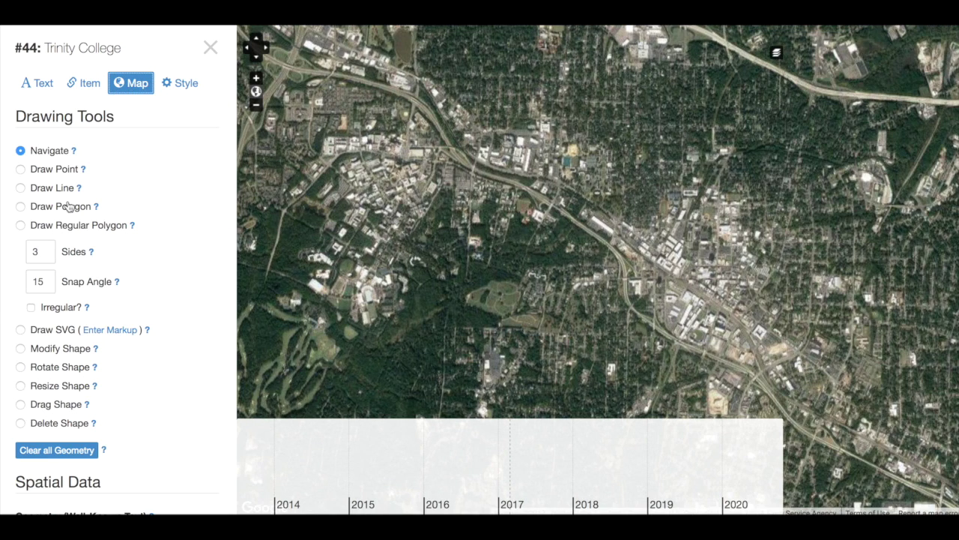
left_click(21, 170)
left_click(21, 189)
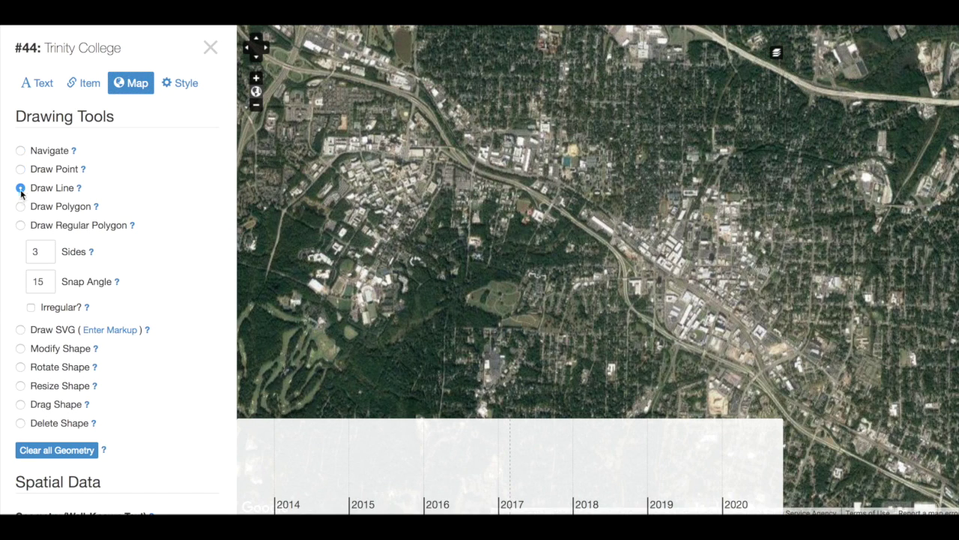
left_click(21, 207)
left_click(21, 225)
left_click(21, 330)
left_click(21, 367)
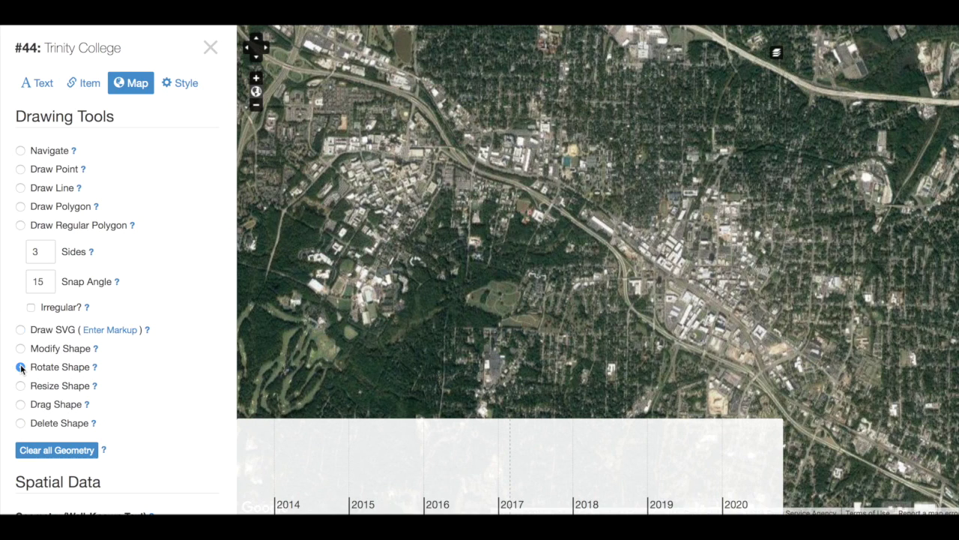
Step: Draw three separate points for the Trinity College record on the map around the college campus
left_click(21, 151)
left_click_drag(537, 181, 502, 208)
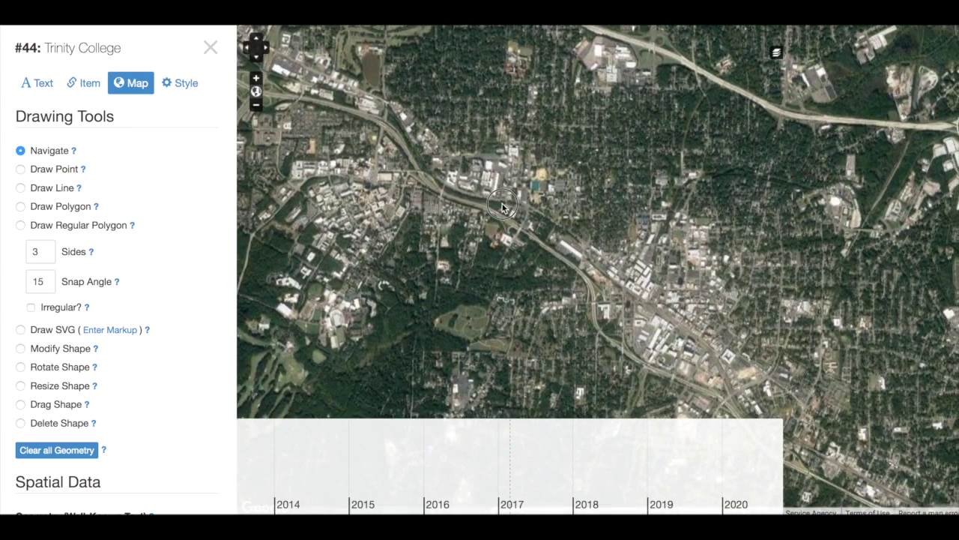
left_click(256, 80)
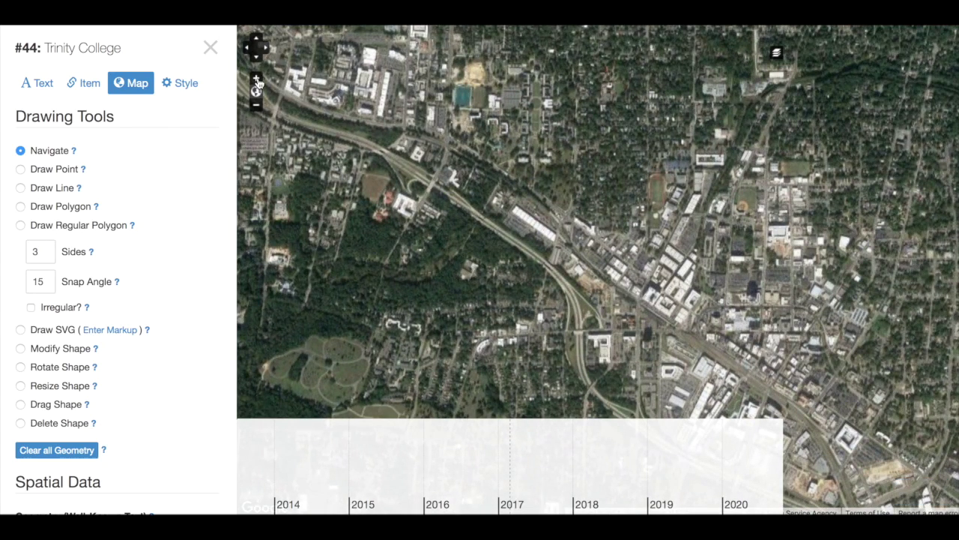
left_click(256, 80)
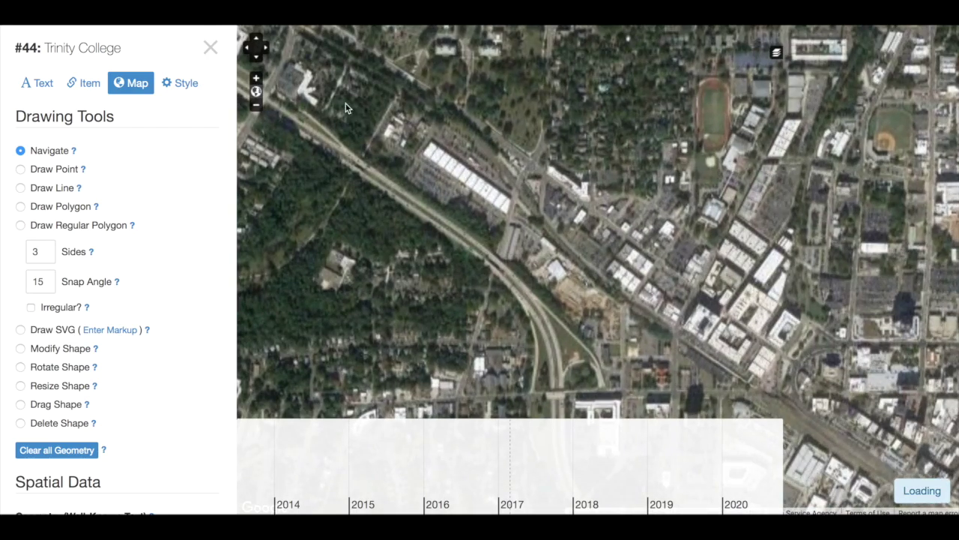
left_click_drag(363, 42, 512, 301)
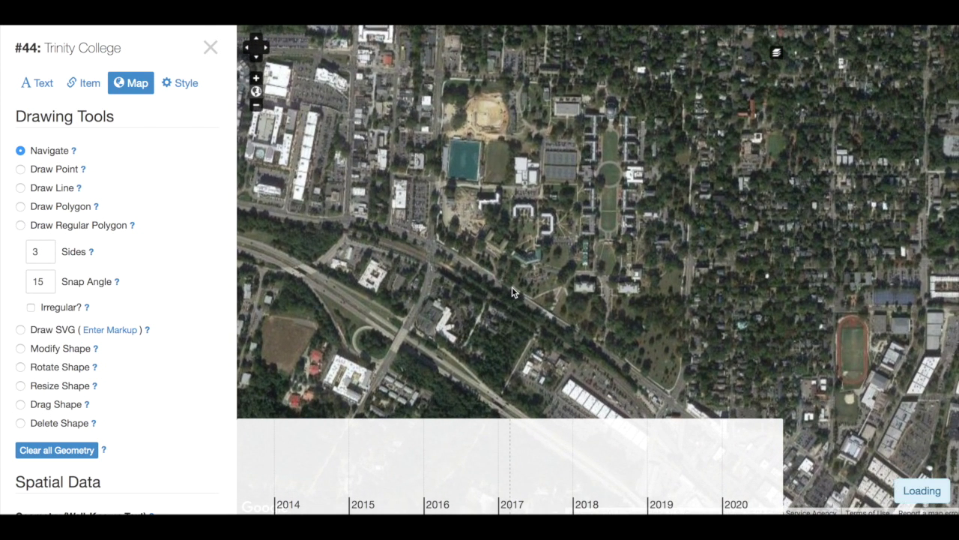
left_click(21, 171)
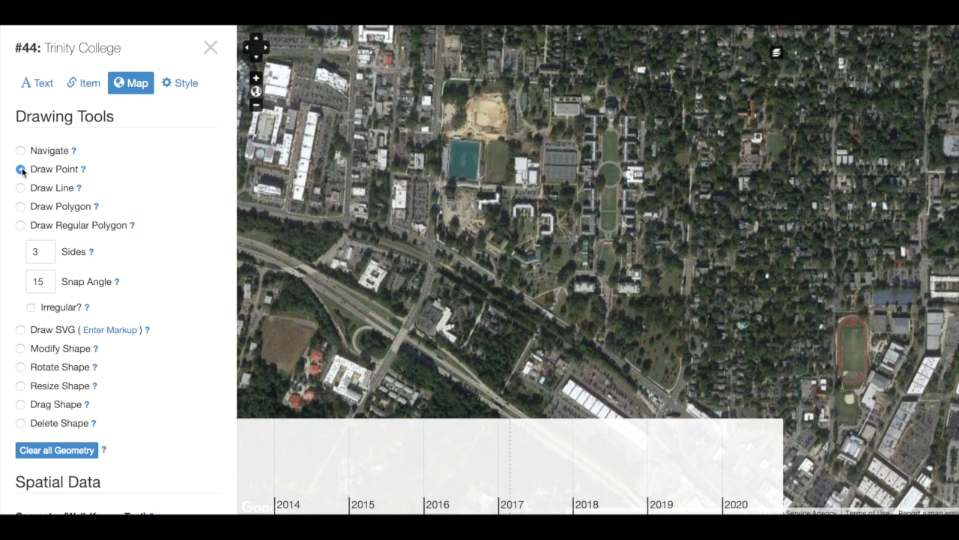
left_click(559, 260)
left_click(563, 164)
left_click(668, 173)
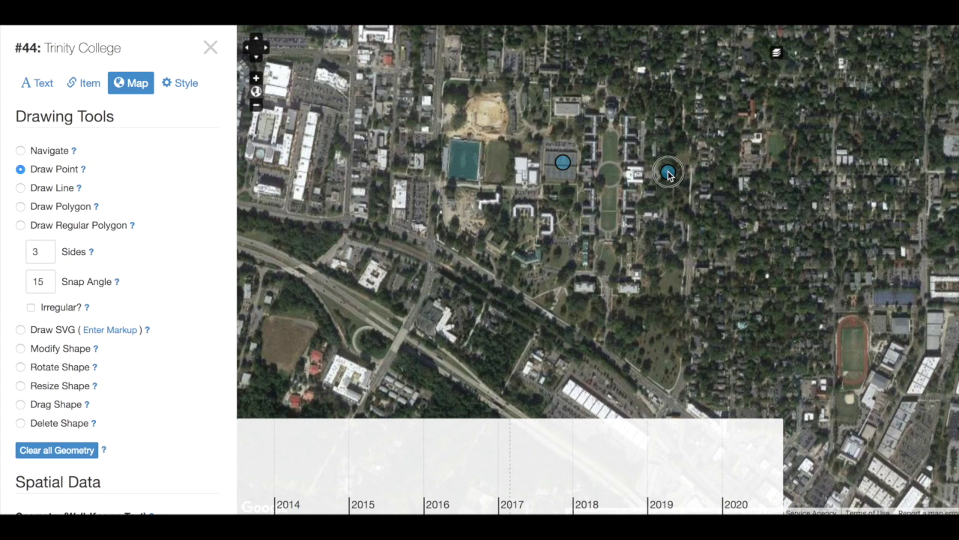
left_click(659, 321)
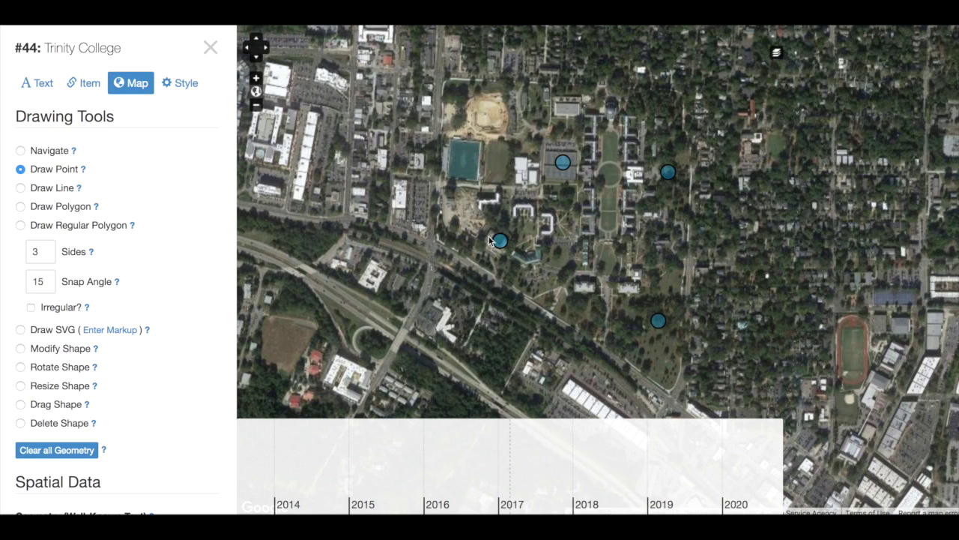
Step: Draw several more points on the map across the campus and the neighbourhood east of it
left_click(468, 110)
left_click(621, 99)
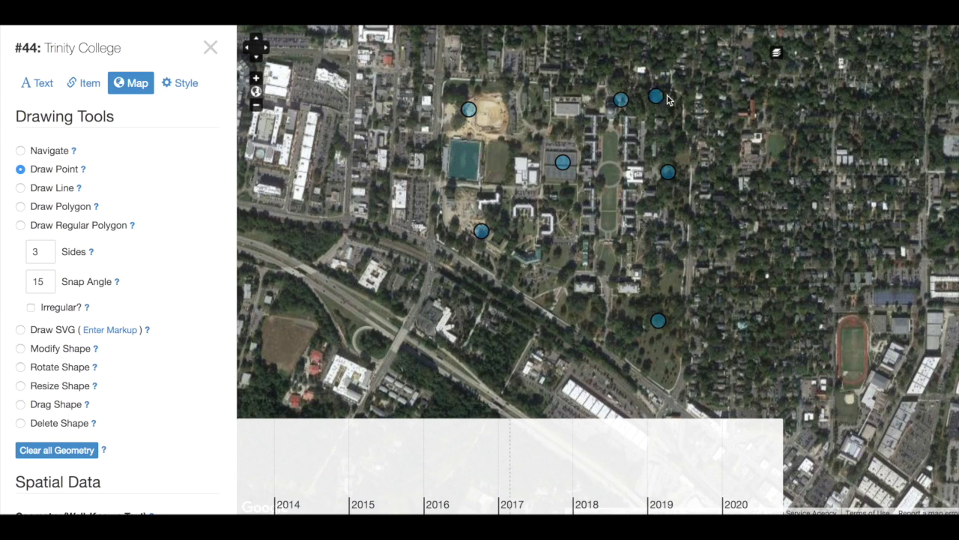
left_click(776, 166)
left_click(709, 238)
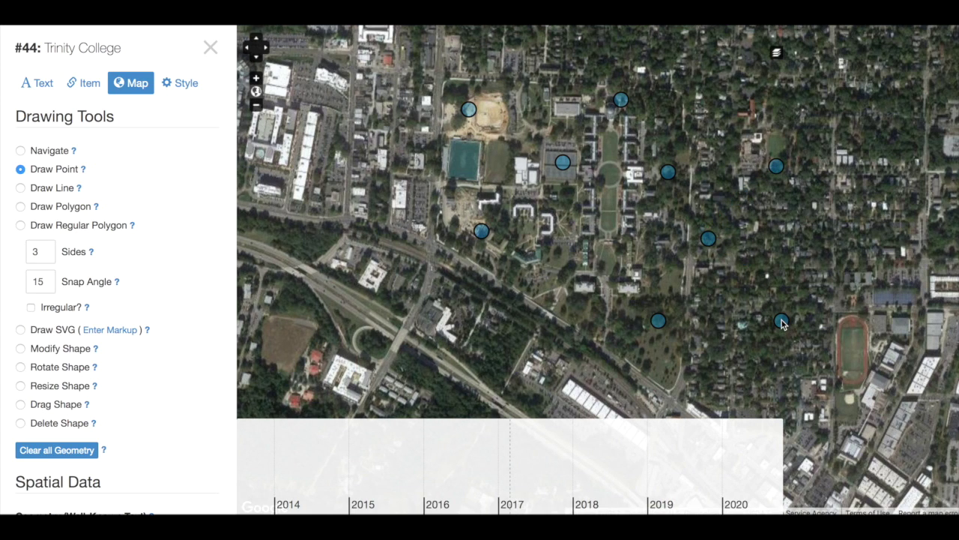
left_click(781, 321)
left_click_drag(569, 321, 252, 284)
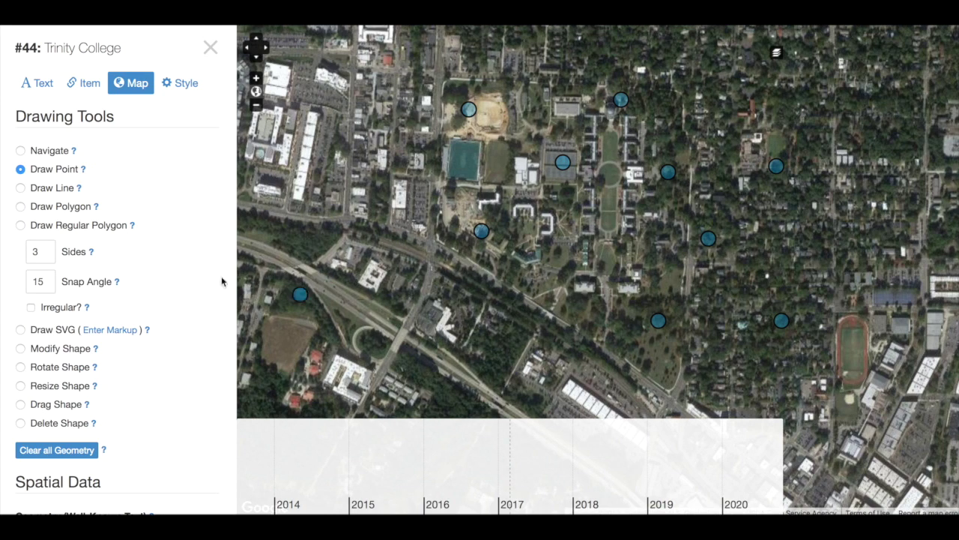
Step: Delete a few of the drawn points individually with Delete Shape, and clear all remaining geometry from the record
left_click(20, 423)
left_click(469, 110)
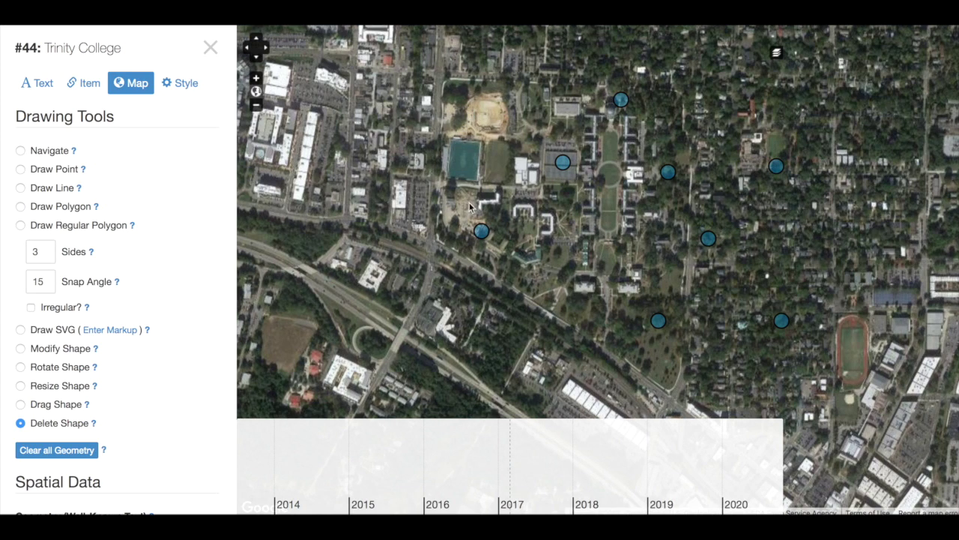
left_click(480, 232)
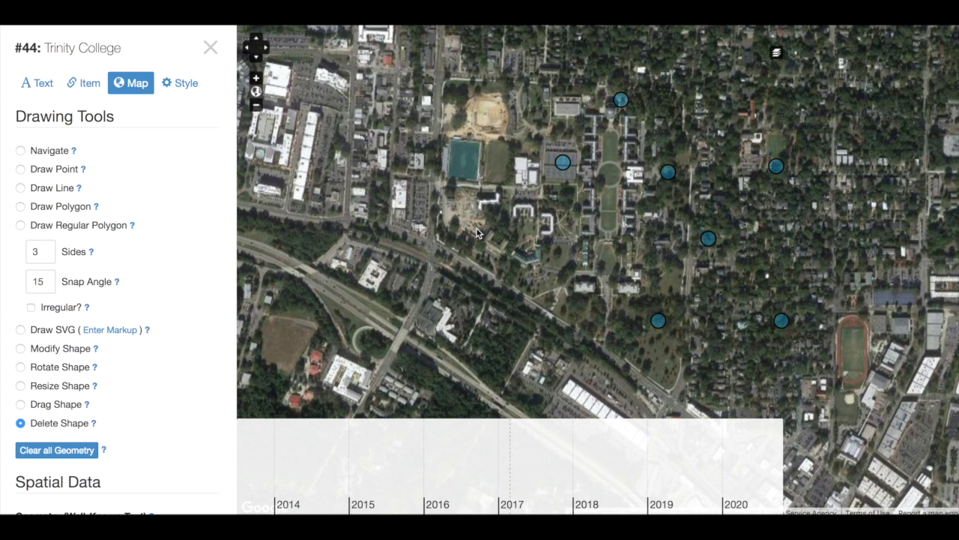
left_click(658, 321)
left_click(65, 453)
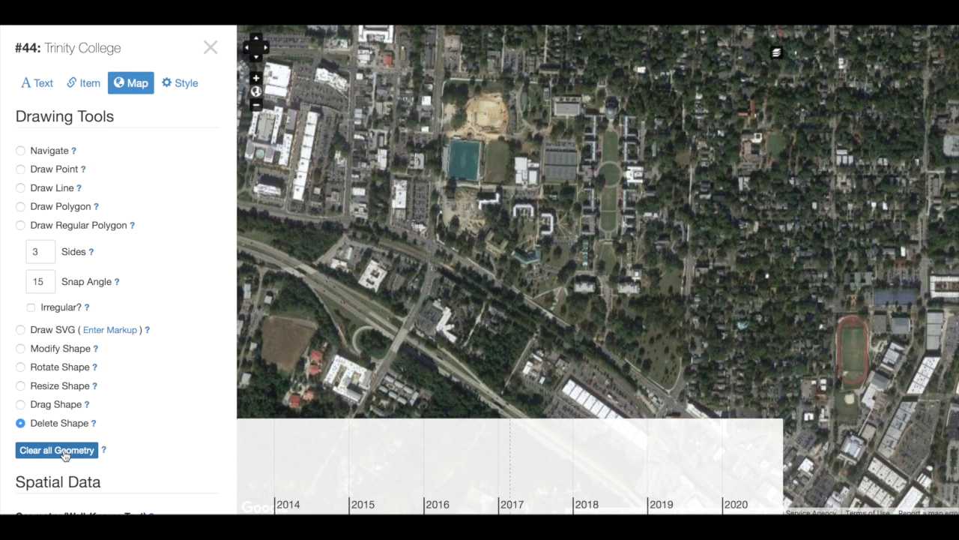
Step: Trace the campus boundary with a connected line back to its northwest corner, and delete that line
left_click(20, 188)
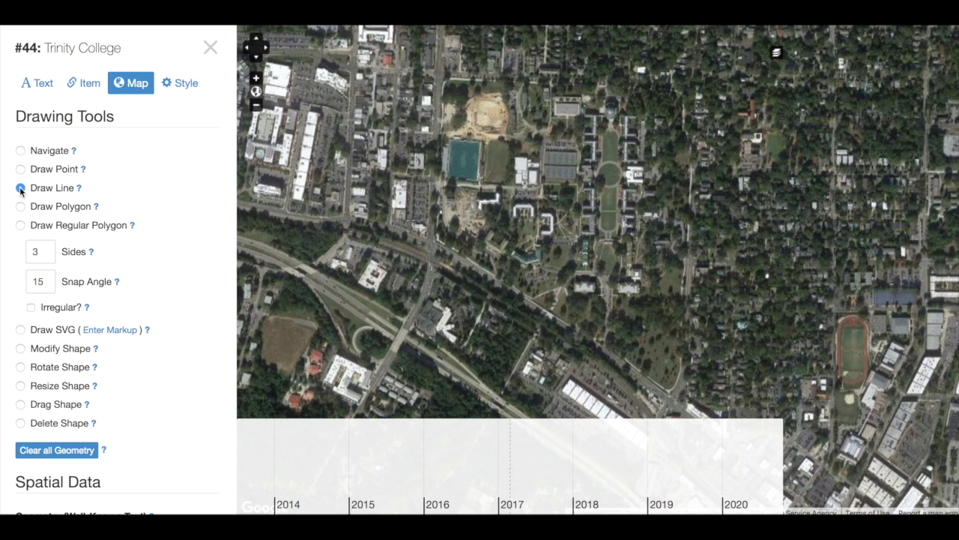
left_click(446, 73)
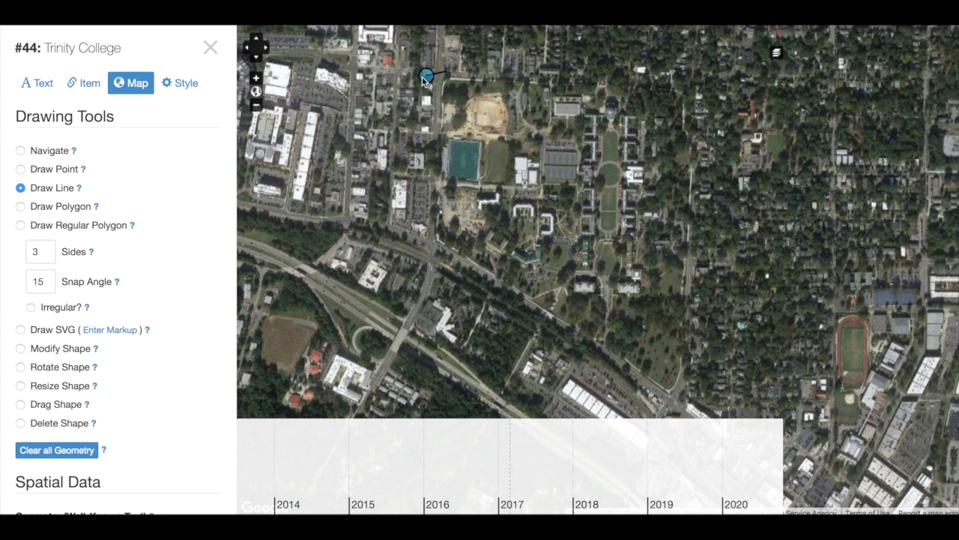
left_click(438, 244)
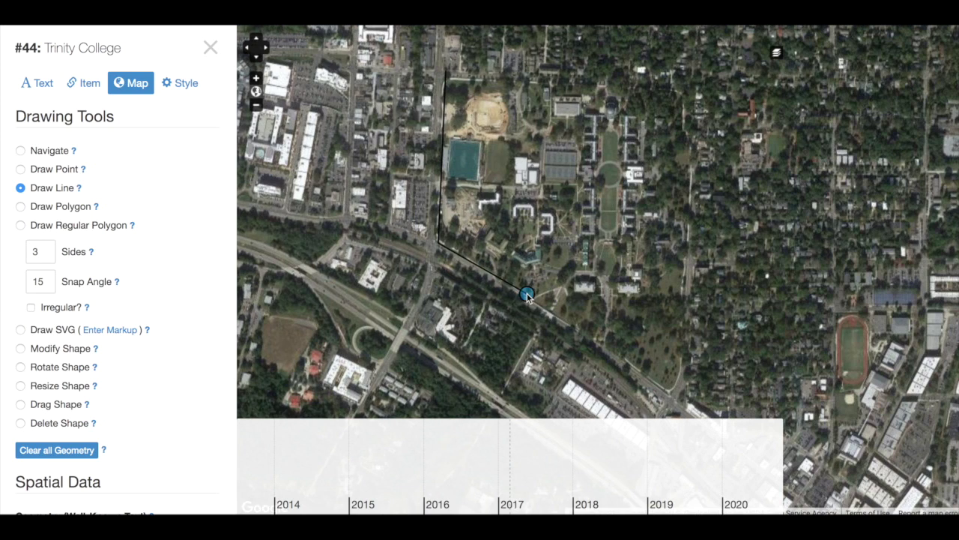
left_click(672, 388)
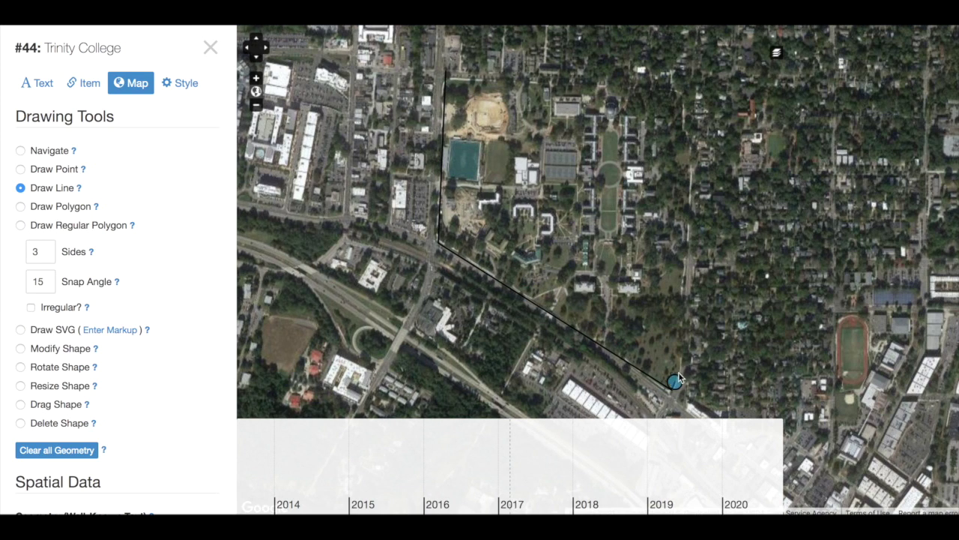
left_click(692, 88)
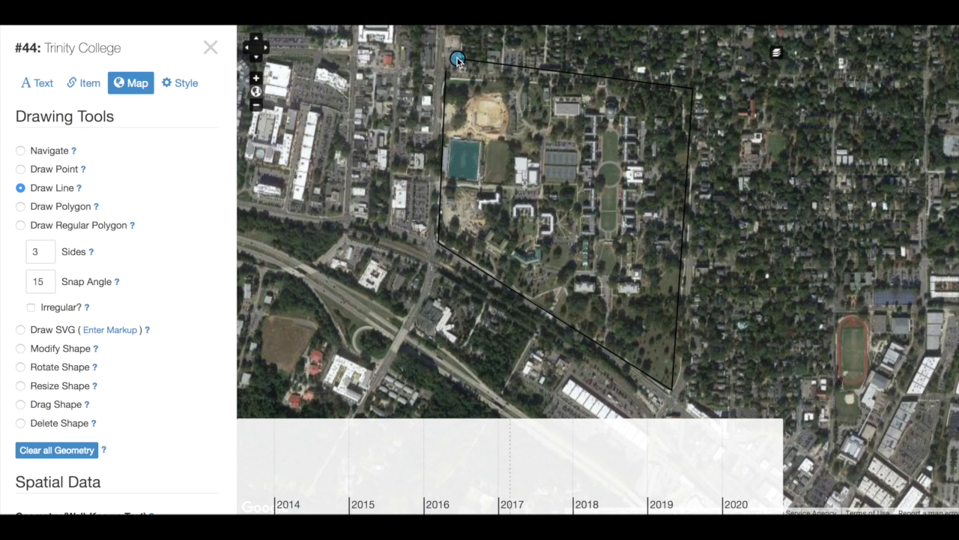
left_click(458, 62)
left_click(20, 424)
left_click(439, 217)
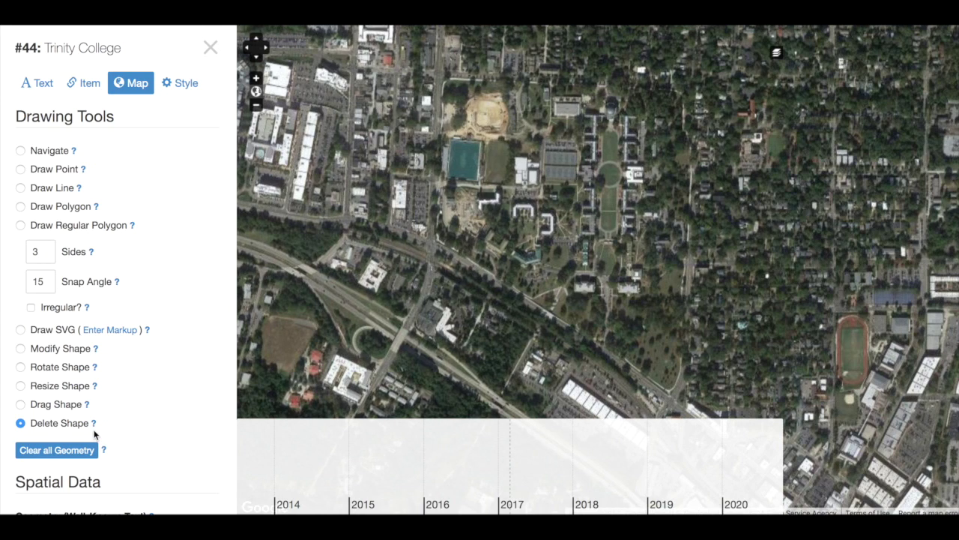
Step: Draw a four-cornered polygon covering the college campus, following its surrounding streets and the railway along the southwest edge
left_click(20, 206)
left_click(447, 79)
left_click(437, 242)
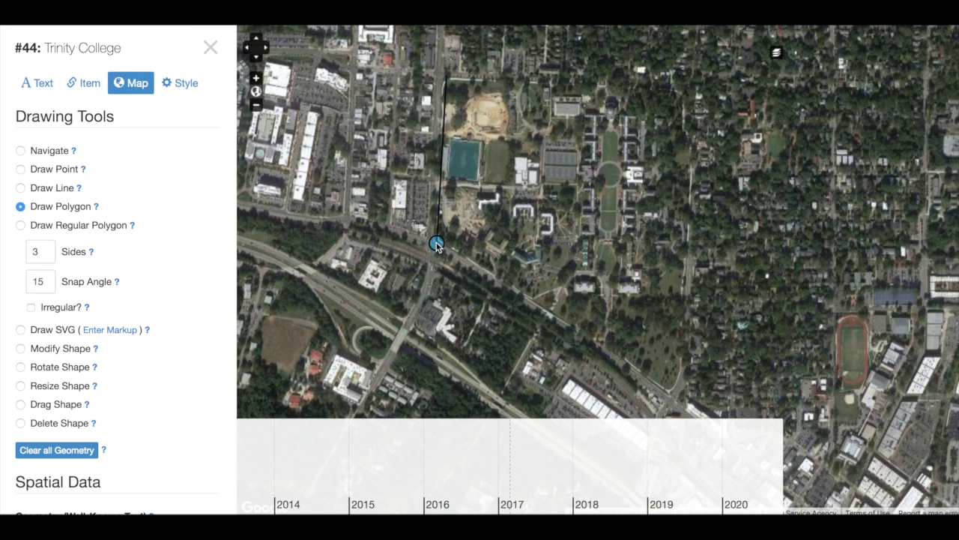
double_click(552, 362)
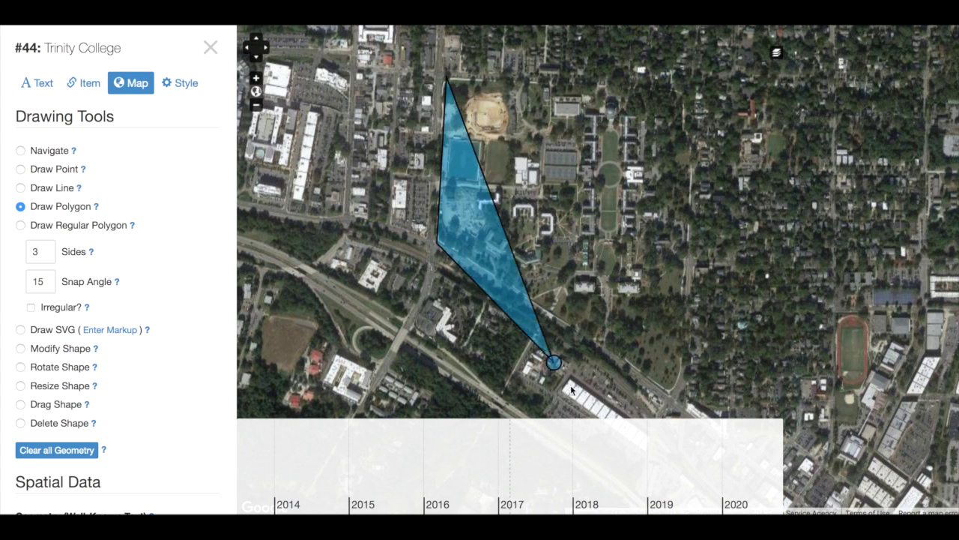
left_click(671, 389)
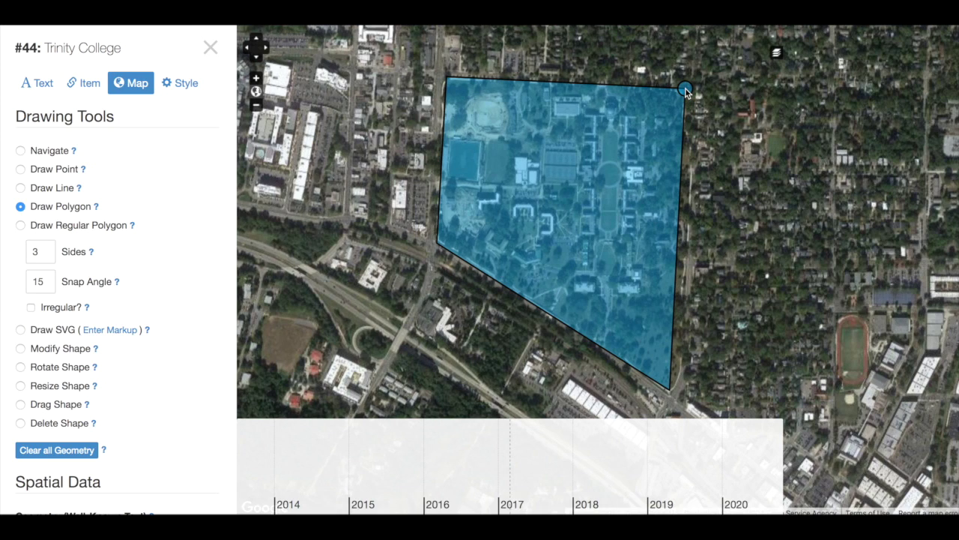
double_click(685, 90)
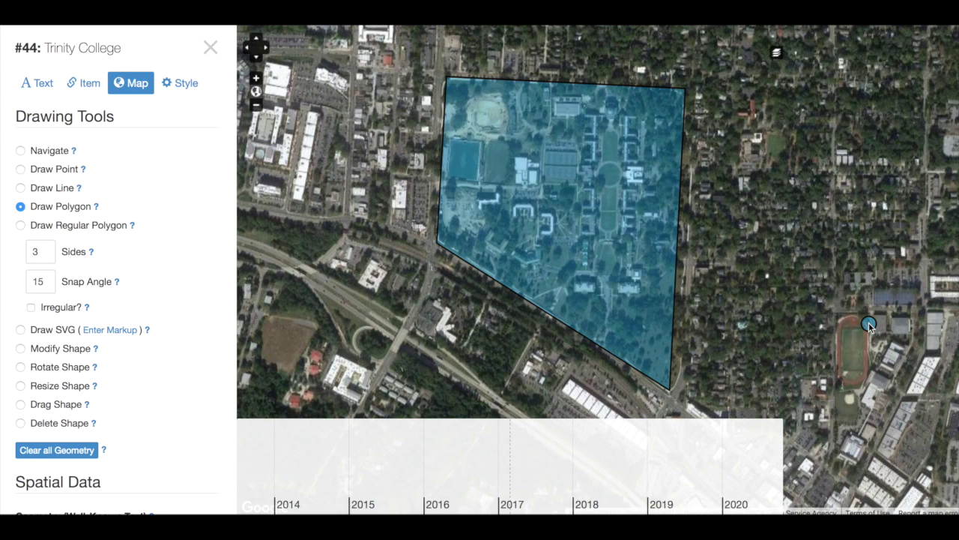
Step: Refine the campus polygon with Modify Shape, shifting its southeast corner and adding vertices along all sides to match the campus boundary
left_click(20, 349)
left_click(673, 147)
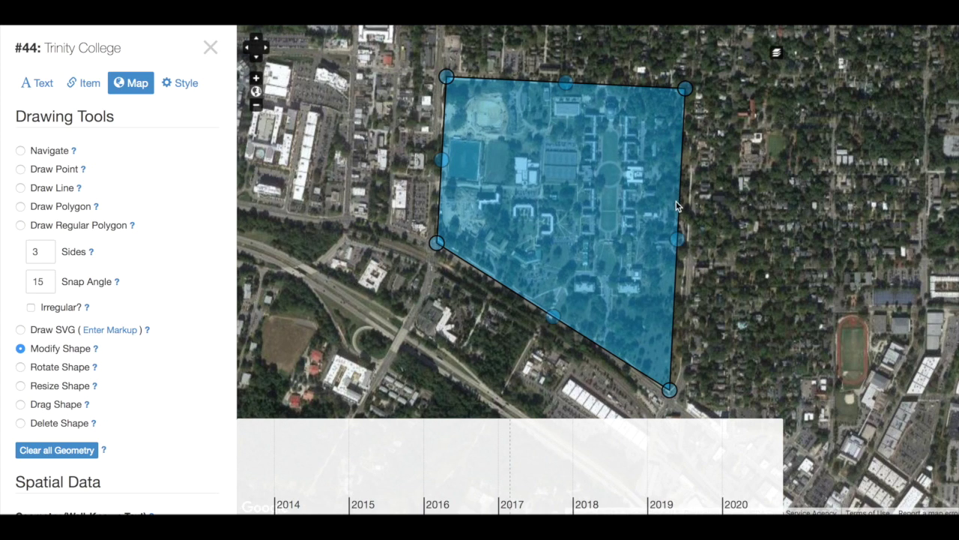
mouse_move(669, 391)
left_mouse_down()
mouse_move(696, 386)
mouse_move(670, 387)
mouse_move(653, 365)
mouse_move(666, 395)
mouse_move(672, 390)
left_mouse_up()
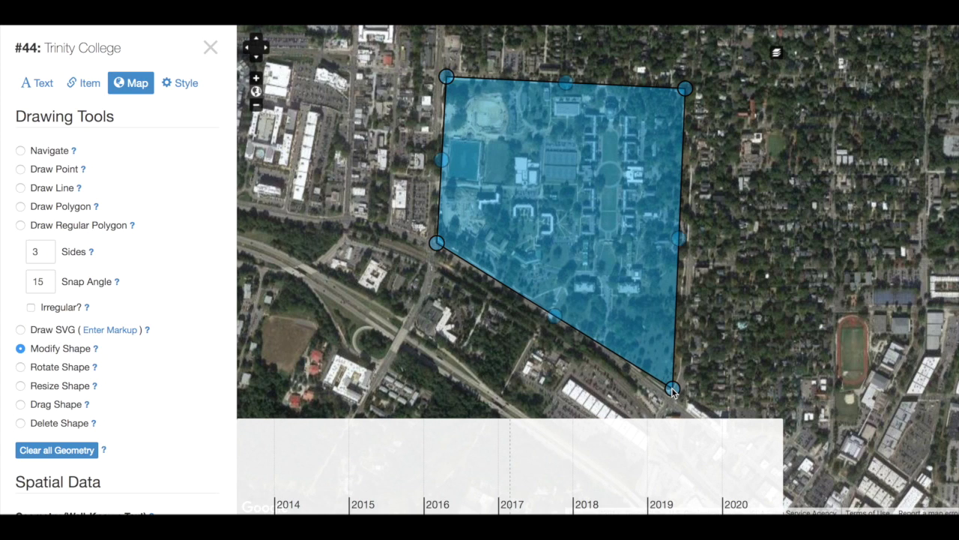
mouse_move(680, 239)
left_mouse_down()
mouse_move(784, 265)
mouse_move(689, 236)
left_mouse_up()
left_click_drag(551, 314, 550, 310)
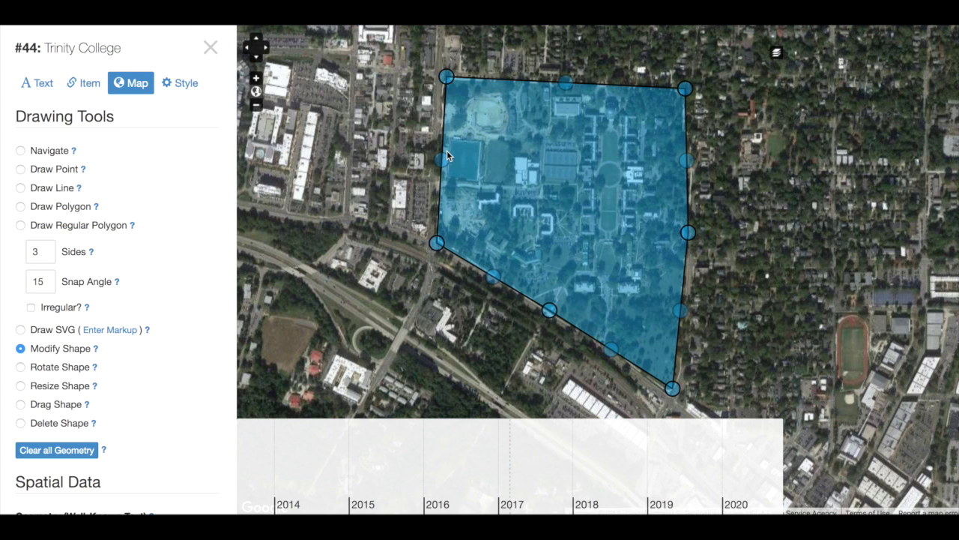
left_click_drag(448, 157, 440, 155)
left_click_drag(564, 76, 564, 79)
left_click_drag(673, 389, 673, 396)
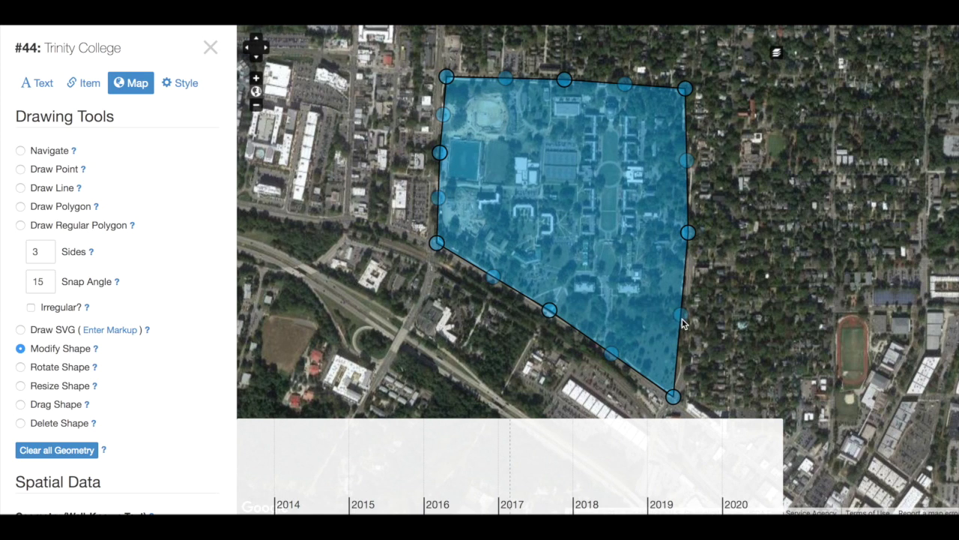
left_click_drag(686, 321, 690, 320)
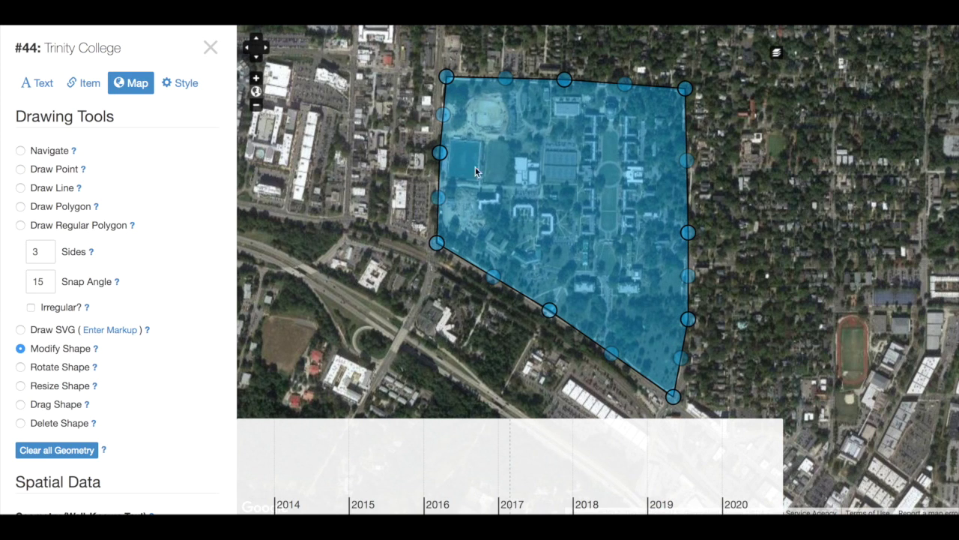
left_click_drag(687, 165, 691, 149)
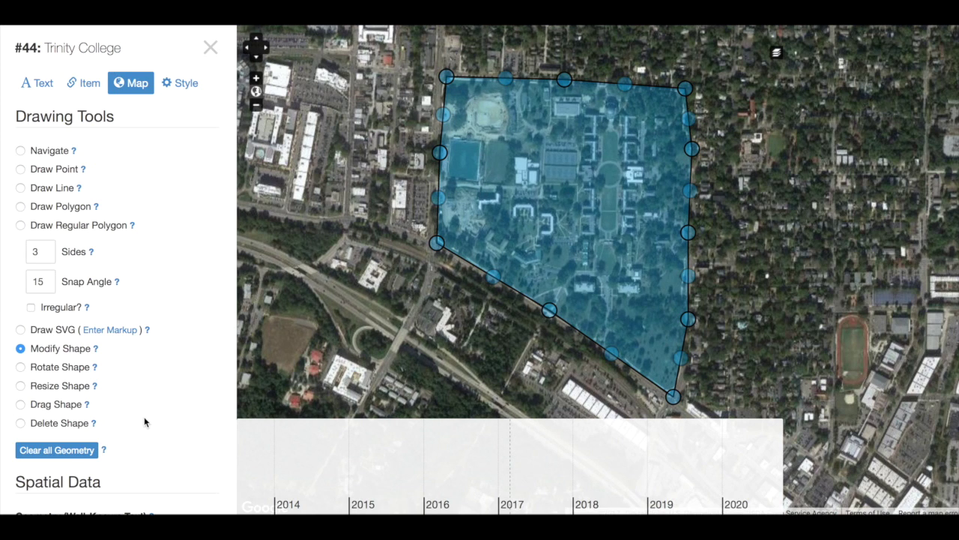
scroll(145, 422, "down", 2)
scroll(146, 422, "up", 2)
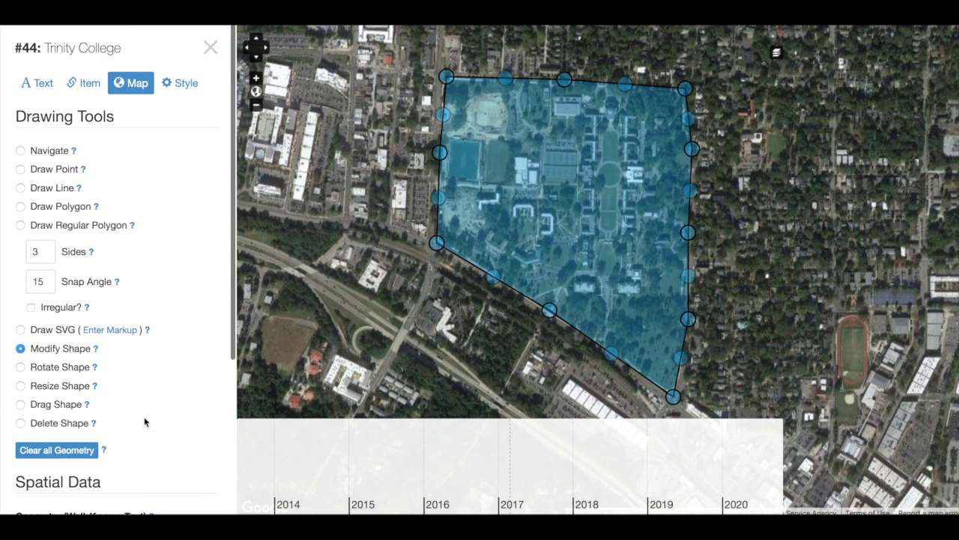
Step: Draw two regular three-sided polygons, a large one west of the campus and a small one north of it
left_click(21, 225)
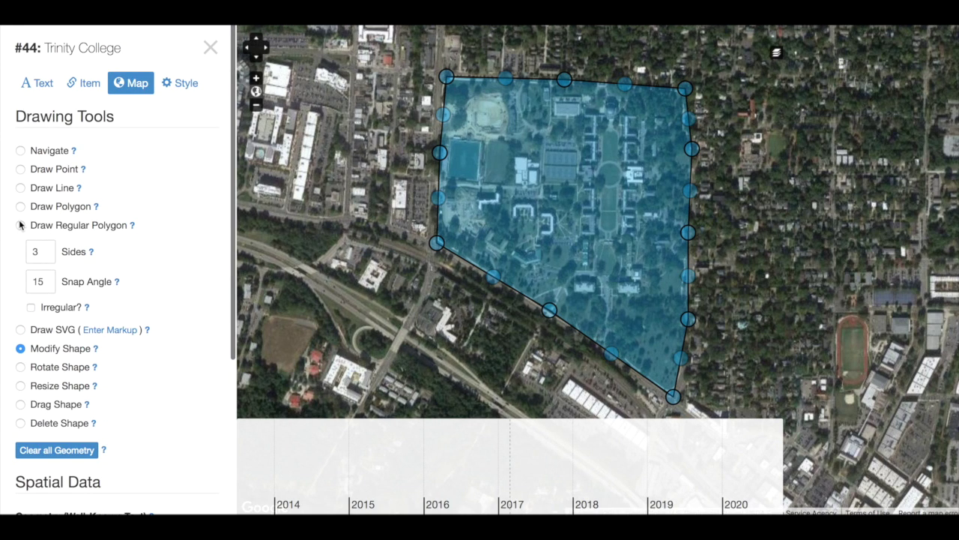
left_click(255, 105)
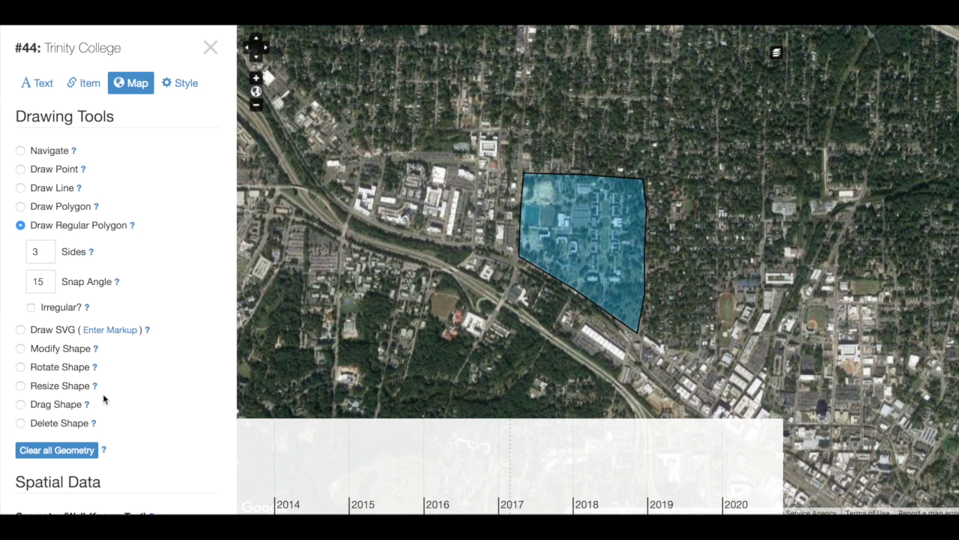
left_click_drag(337, 196, 379, 301)
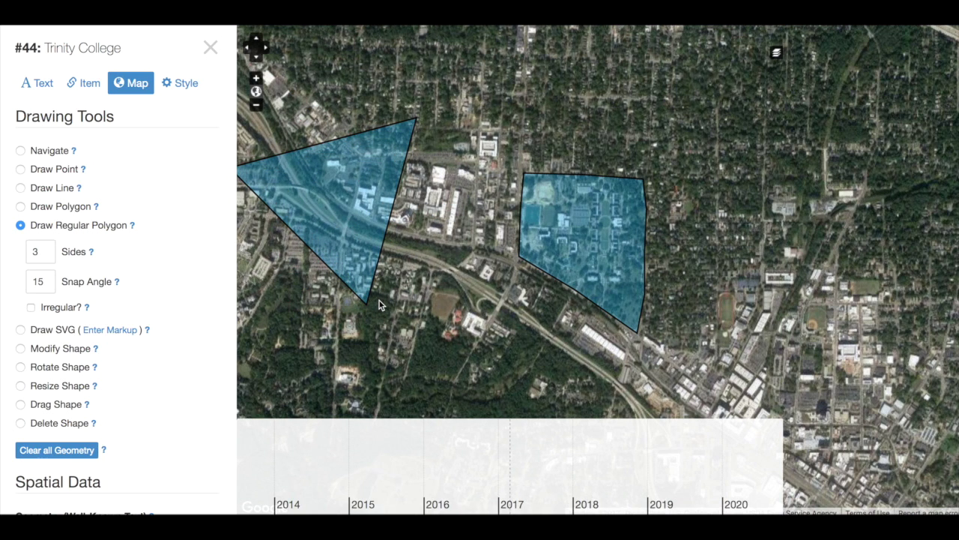
left_click_drag(535, 74, 581, 100)
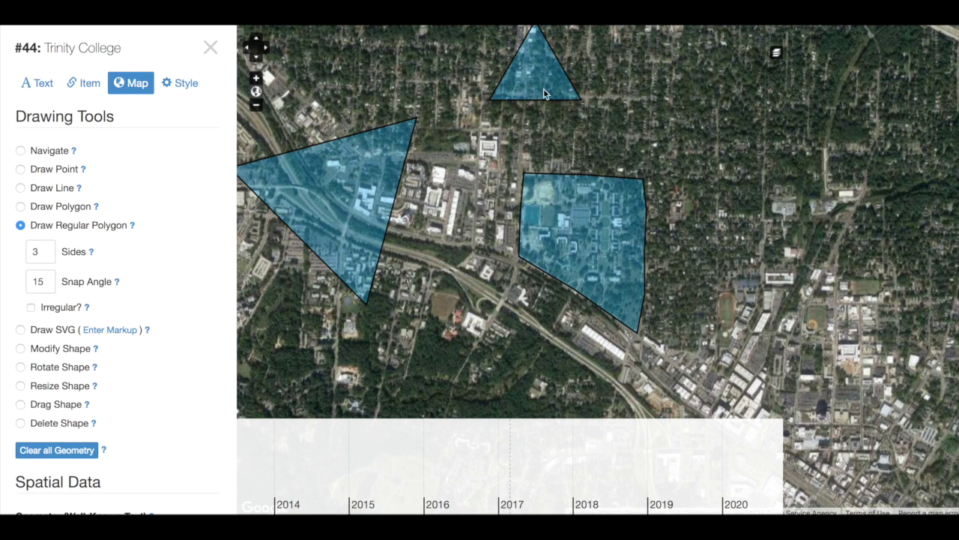
Step: Set the regular polygon to 8 sides and draw an octagon northeast of the campus
double_click(47, 247)
type("8")
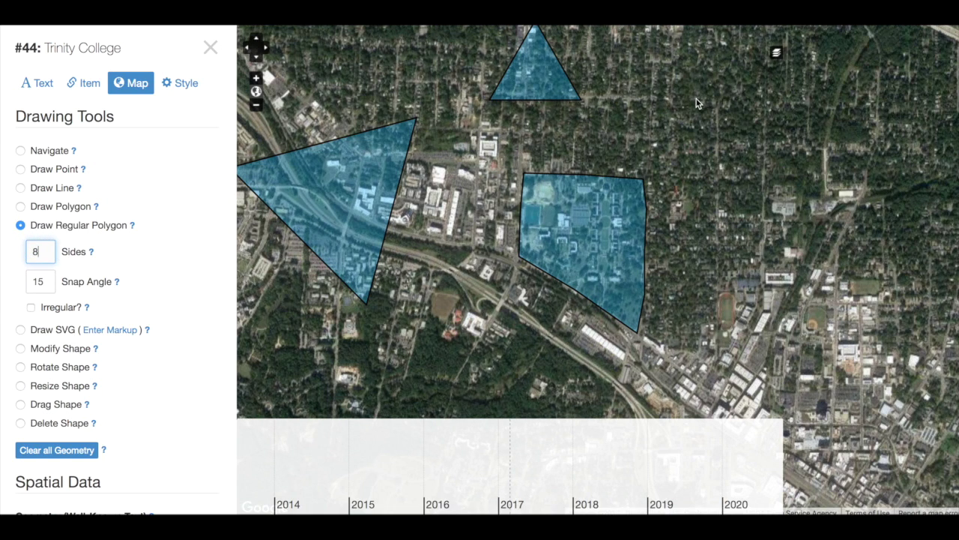
left_click_drag(697, 99, 744, 159)
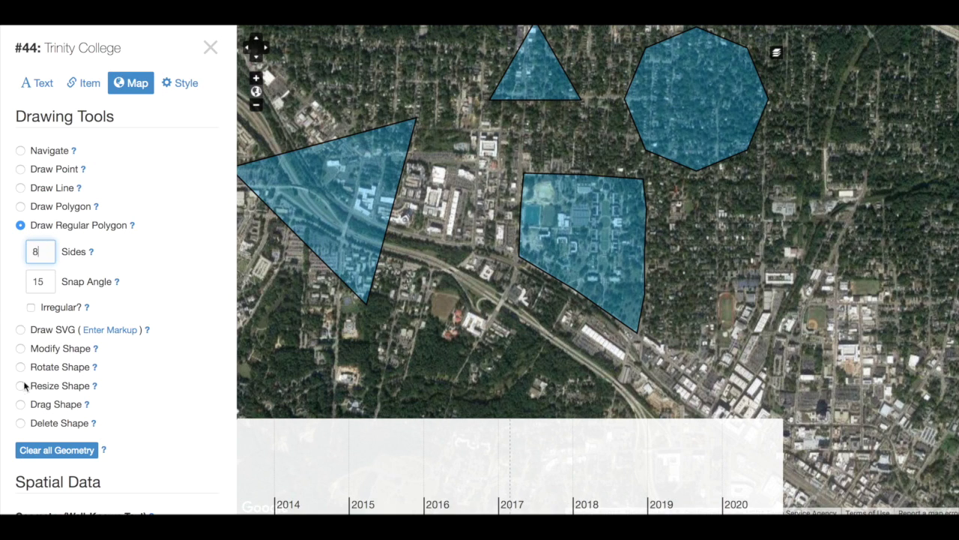
Step: Reposition the regular shapes with Drag Shape: large triangle southward, small triangle westward and octagon slightly to the northeast
left_click(21, 406)
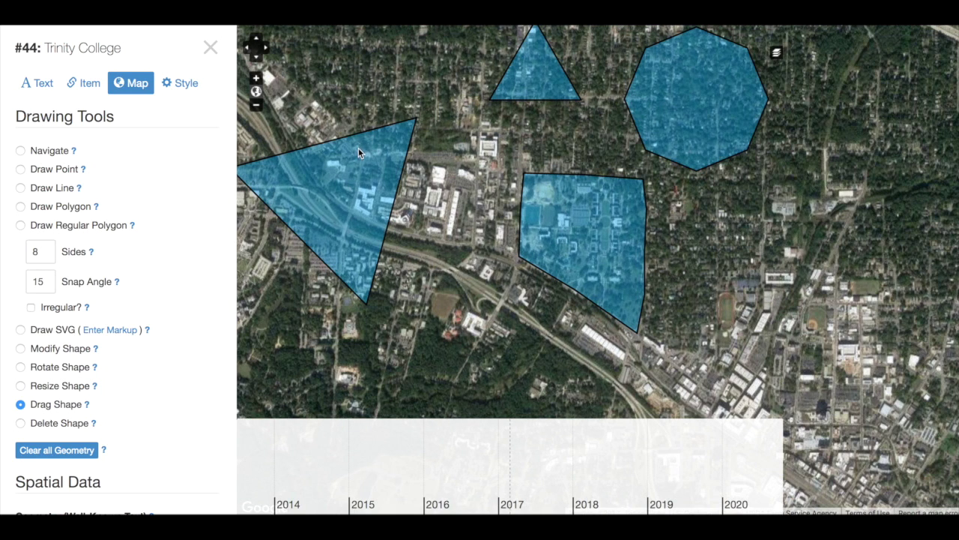
left_click_drag(360, 154, 422, 200)
left_click_drag(392, 248, 419, 220)
left_click_drag(411, 235, 431, 313)
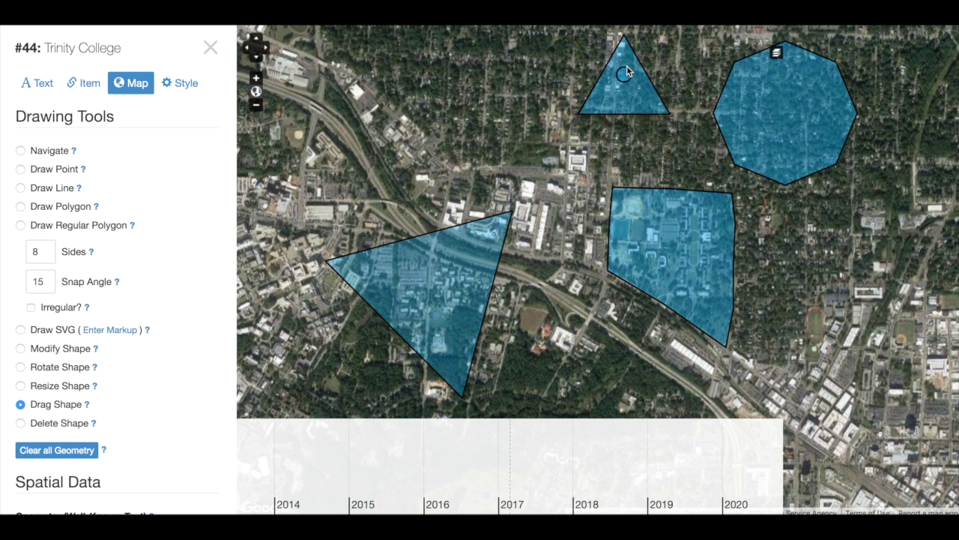
left_click_drag(619, 75, 482, 90)
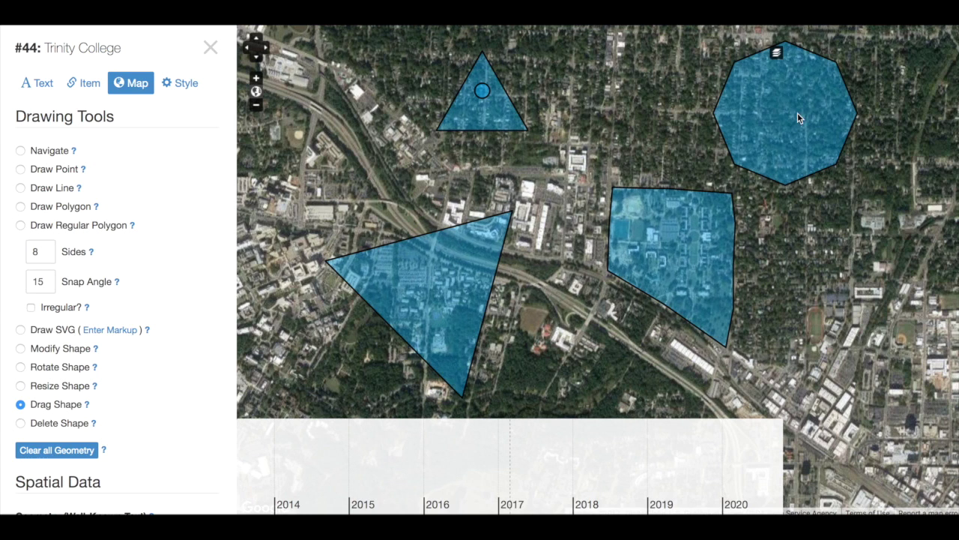
mouse_move(787, 110)
left_mouse_down()
mouse_move(867, 262)
mouse_move(856, 168)
mouse_move(801, 107)
left_mouse_up()
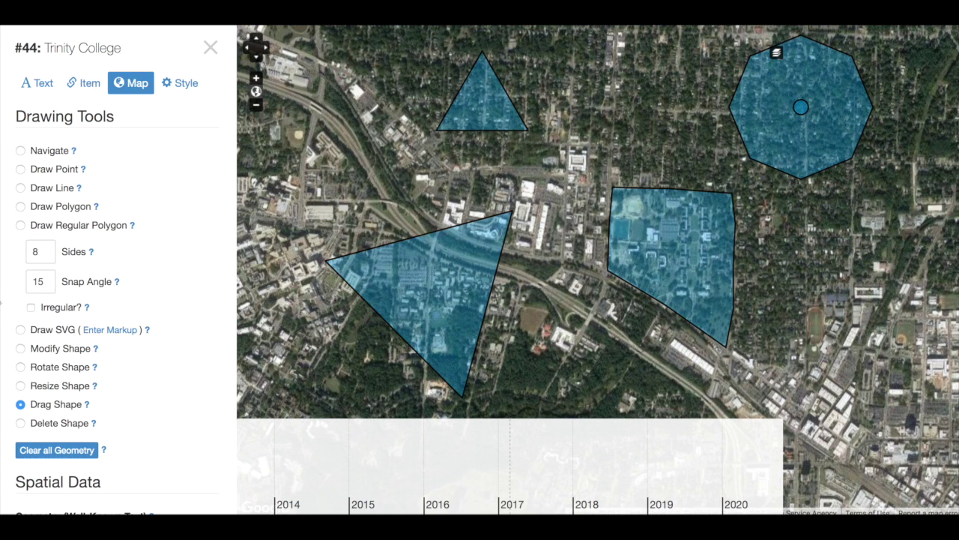
Step: Shrink the small triangle north of the highway with Resize Shape to about half its size
left_click(20, 386)
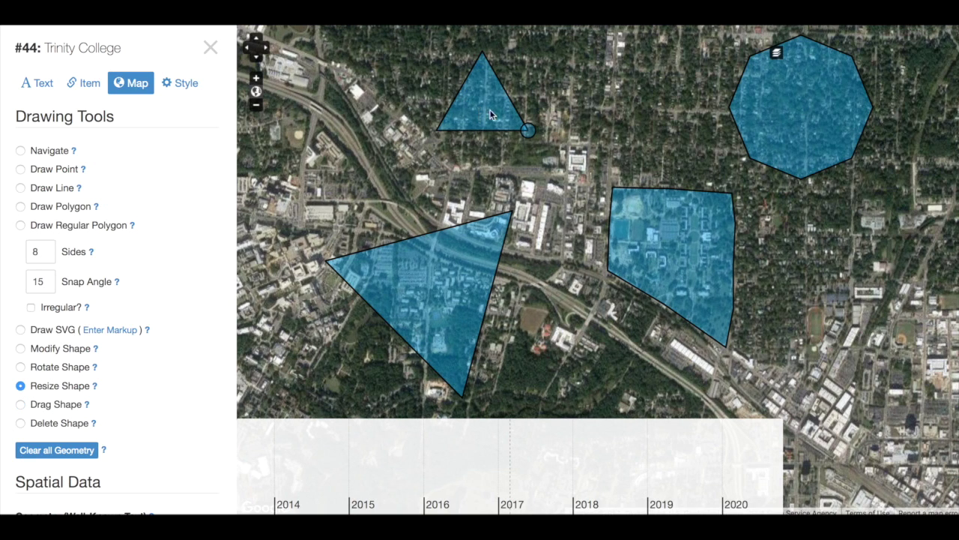
left_click(532, 134)
left_click_drag(532, 134, 465, 115)
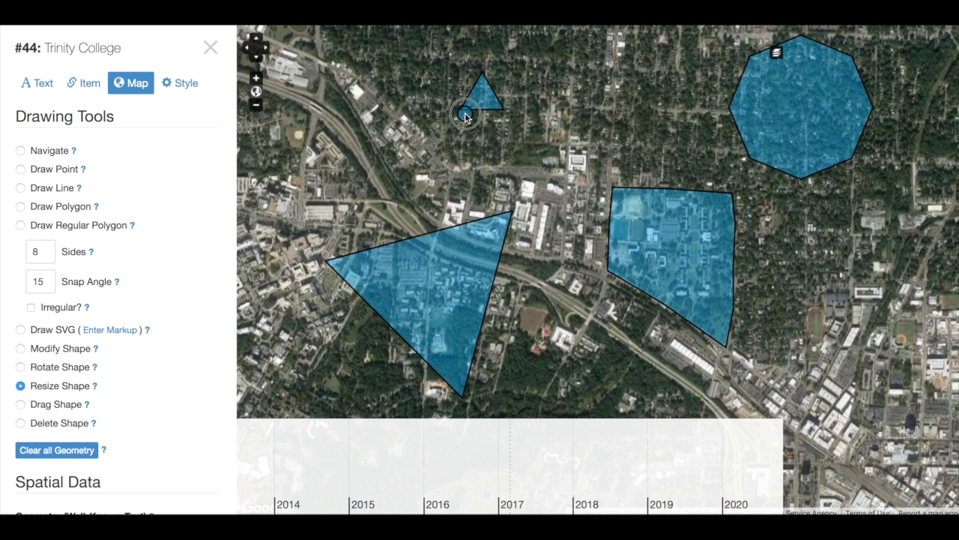
Step: Rotate the large triangle west of the campus with Rotate Shape until its upper edge is roughly horizontal
left_click(20, 367)
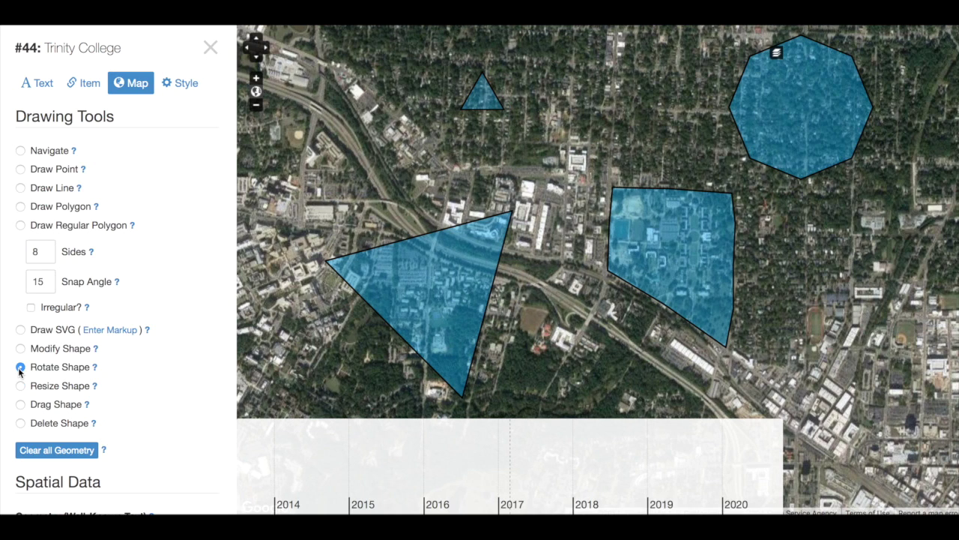
left_click(431, 271)
left_click_drag(511, 401, 488, 198)
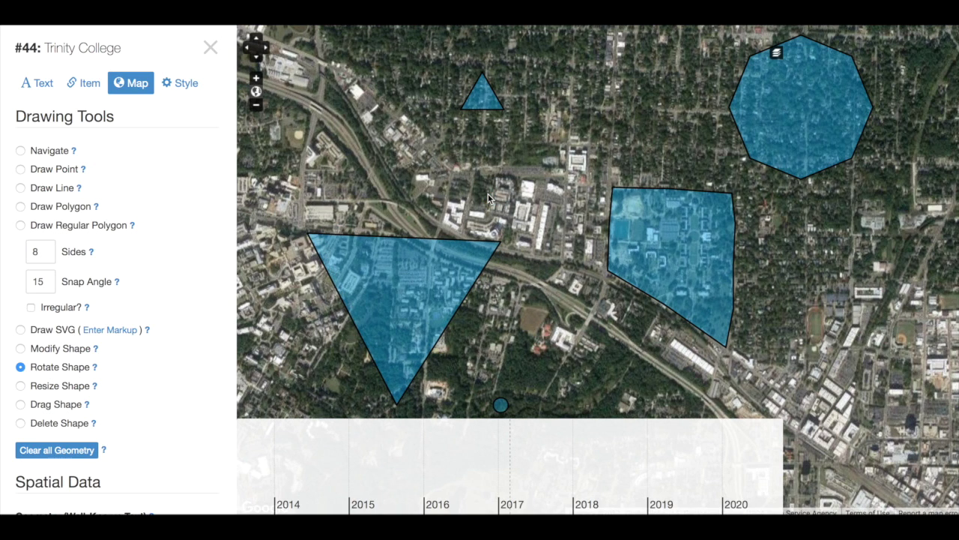
Step: Examine the Geometry (Well-Known Text) data that describes the shapes drawn for the record
scroll(22, 358, "down", 3)
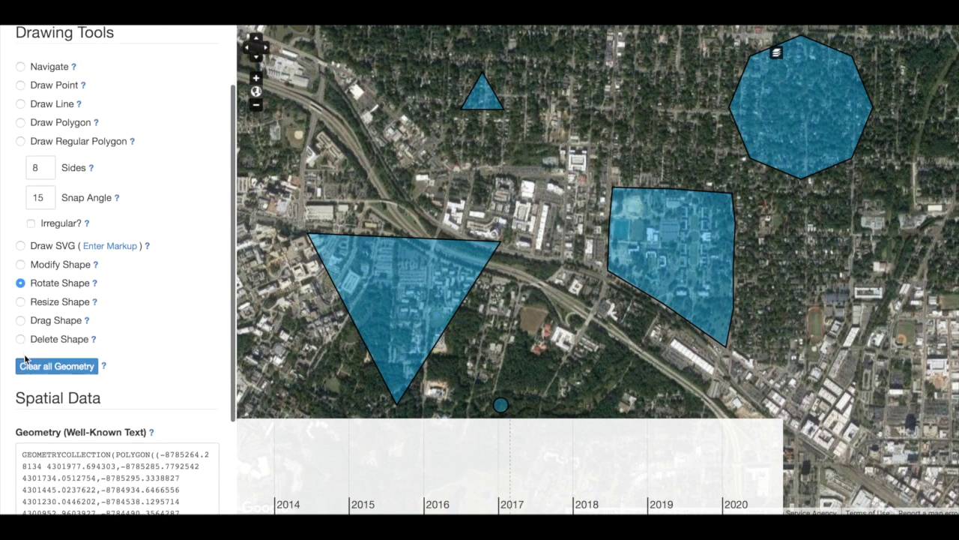
scroll(137, 274, "down", 2)
scroll(137, 274, "down", 2)
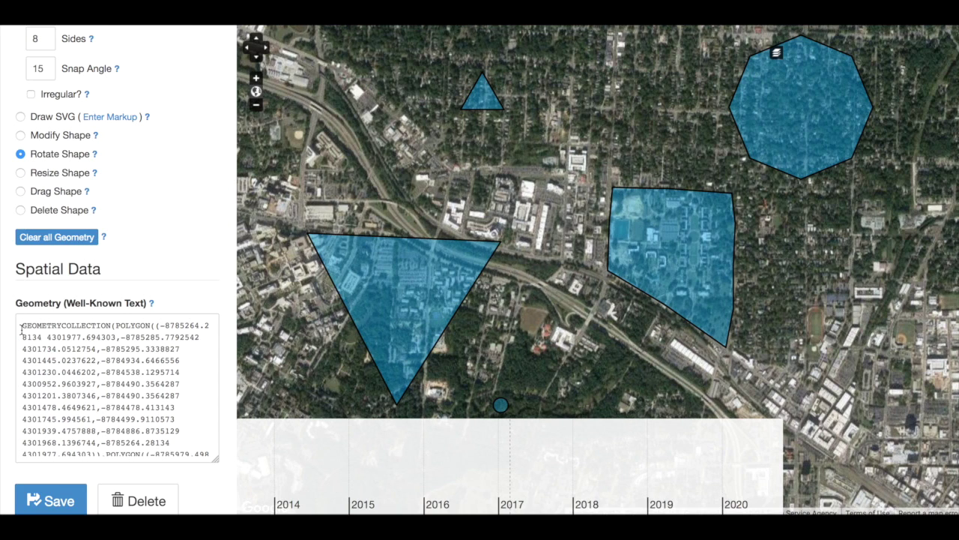
left_click_drag(21, 330, 204, 487)
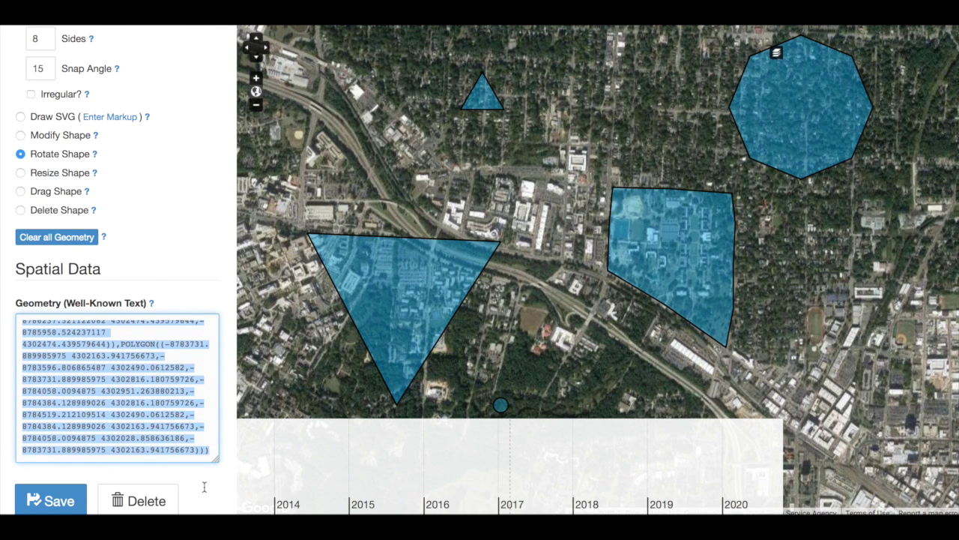
scroll(200, 383, "up", 4)
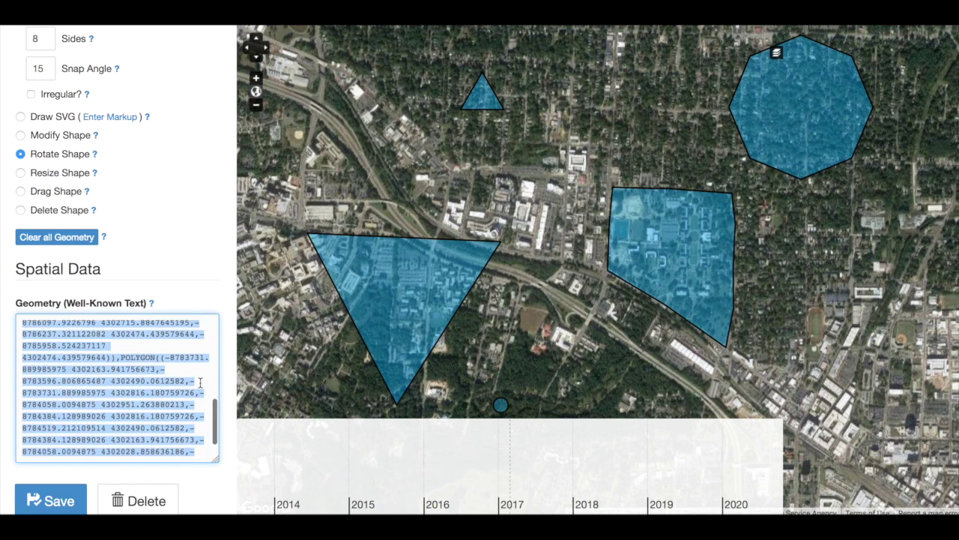
scroll(200, 383, "up", 5)
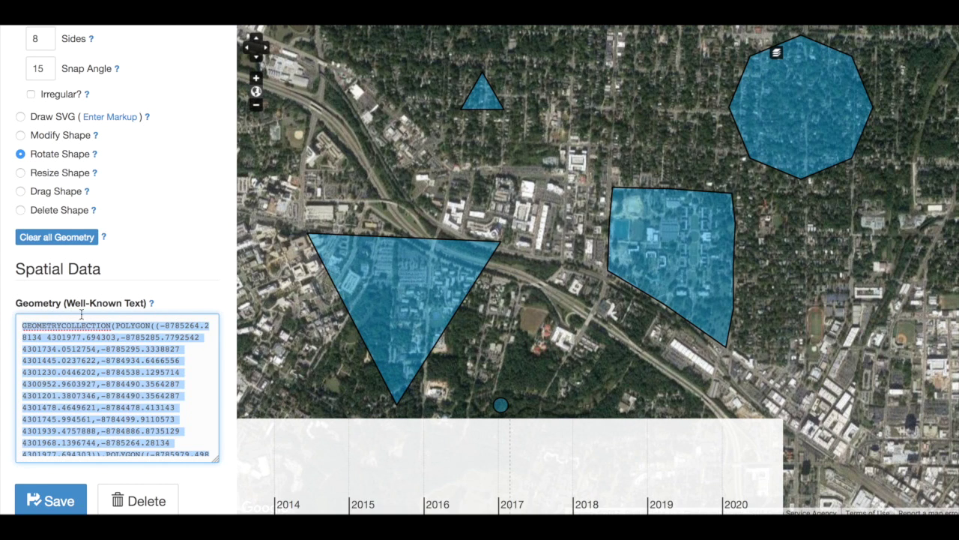
left_click(195, 231)
scroll(193, 232, "up", 1)
scroll(193, 233, "up", 4)
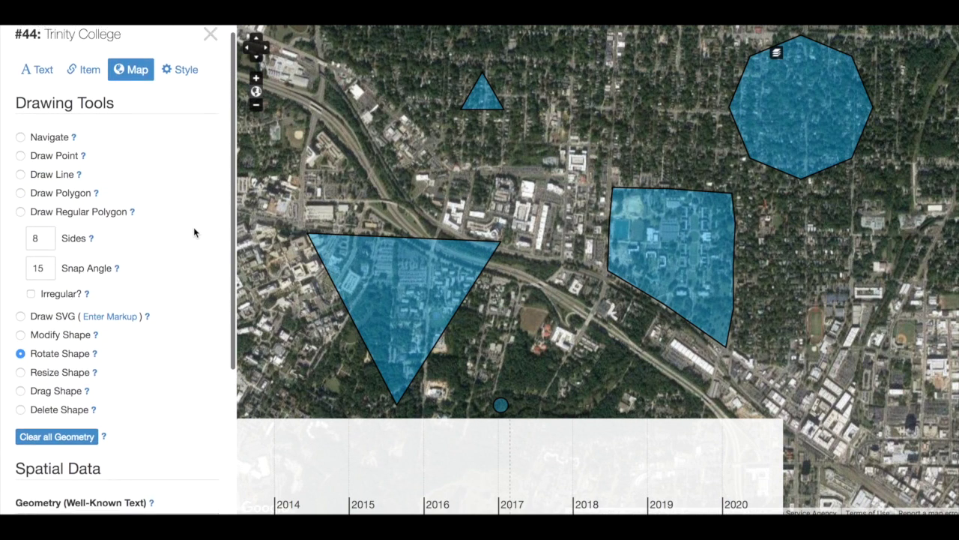
scroll(193, 232, "up", 1)
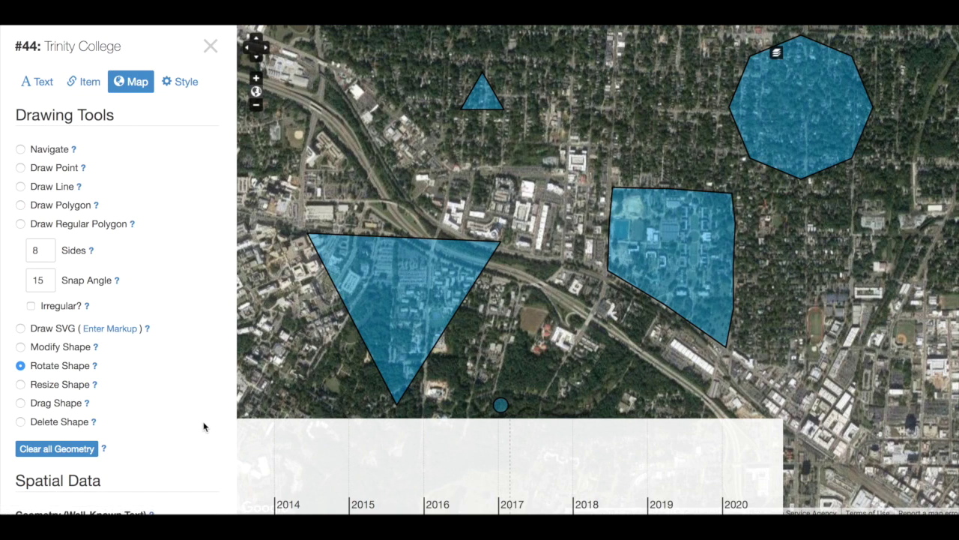
Step: Delete the two triangles and the octagon with Delete Shape, keeping only the campus polygon, and save the record
scroll(204, 426, "down", 2)
scroll(204, 426, "up", 1)
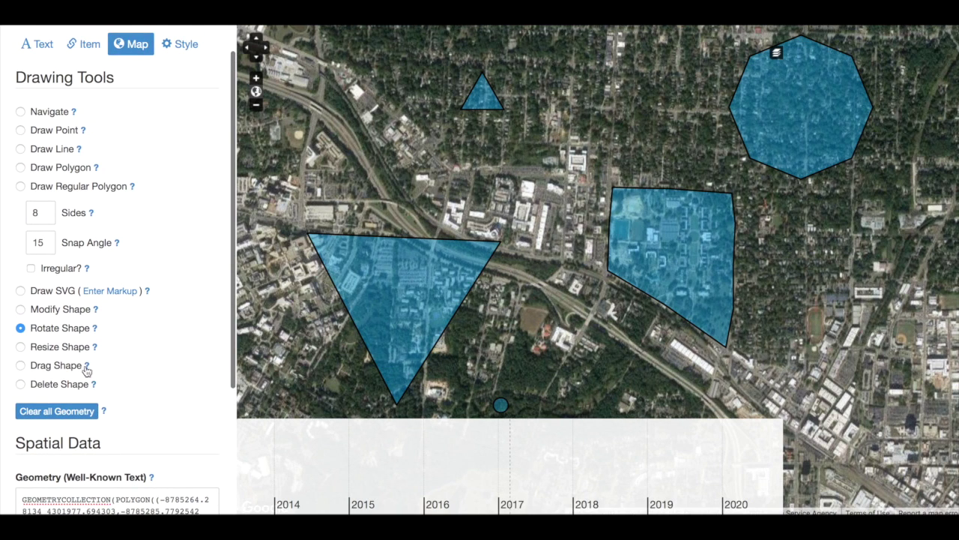
left_click(20, 384)
left_click(419, 307)
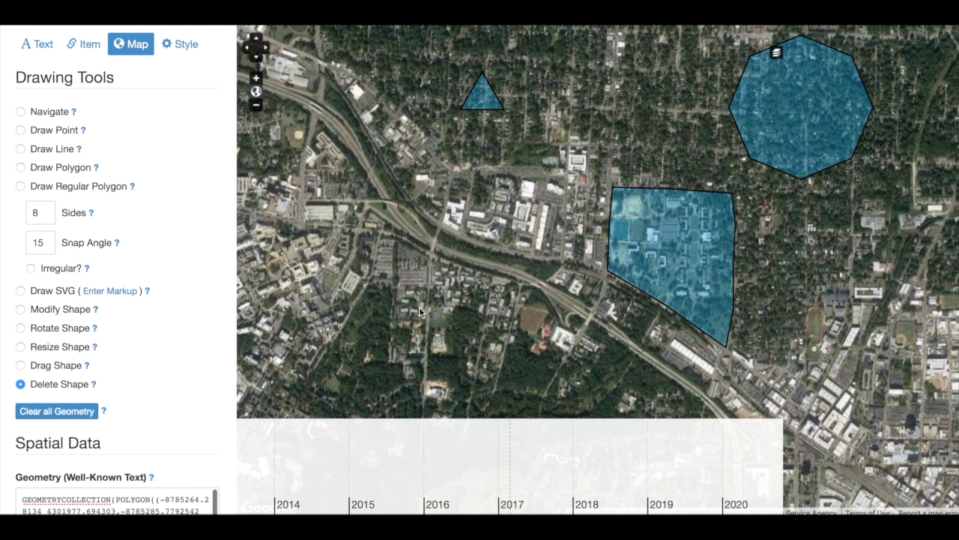
left_click(482, 99)
left_click(801, 122)
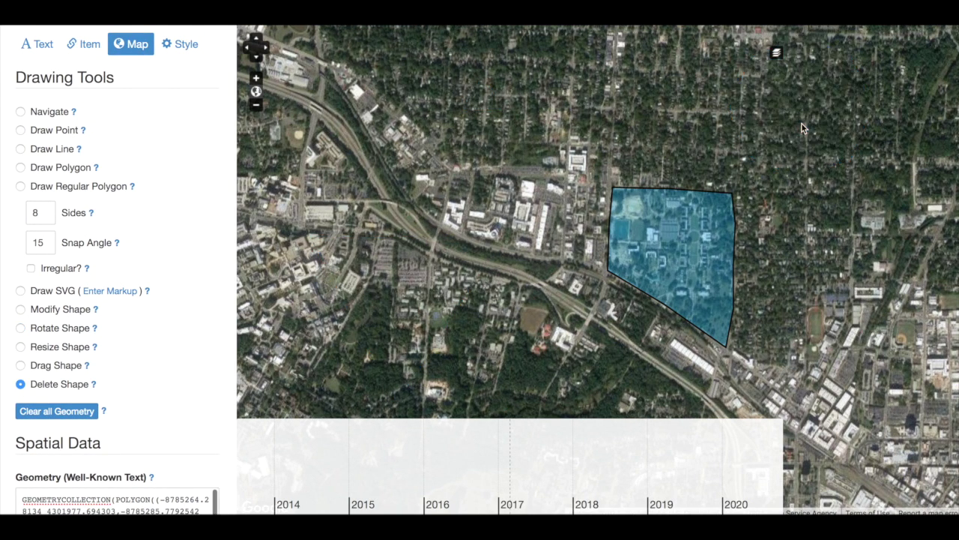
scroll(155, 272, "down", 5)
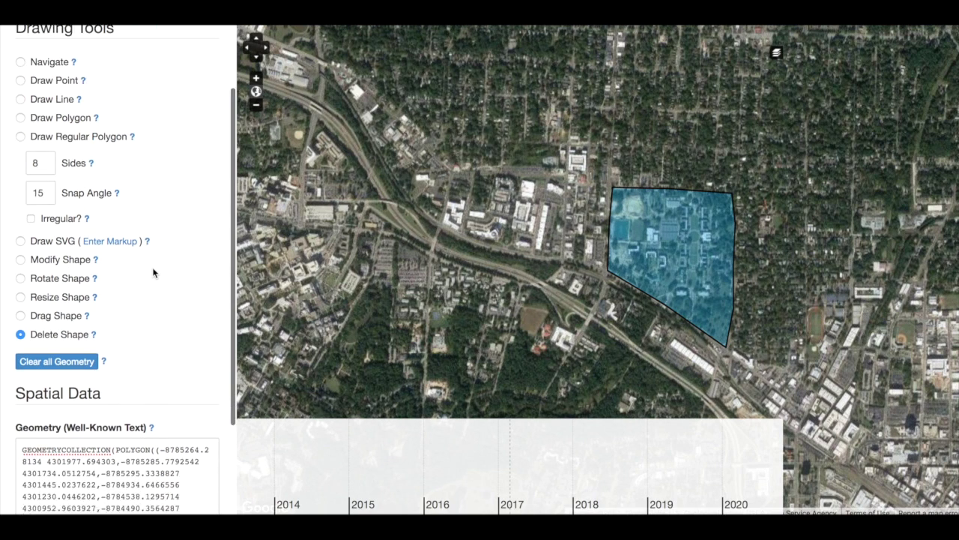
left_click(33, 500)
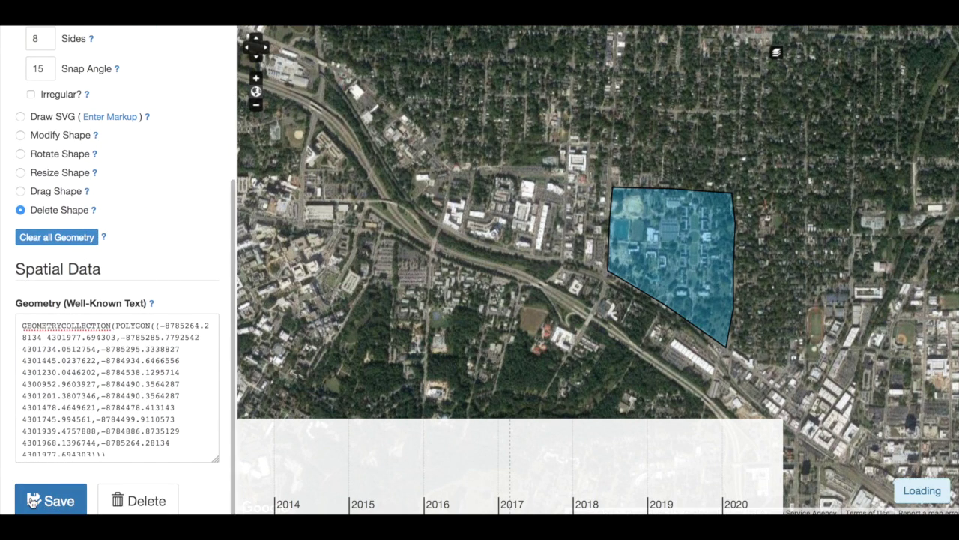
Step: Assign the SIMILE Timeline and Waypoints widgets to the Trinity College record in its style settings
scroll(132, 181, "up", 6)
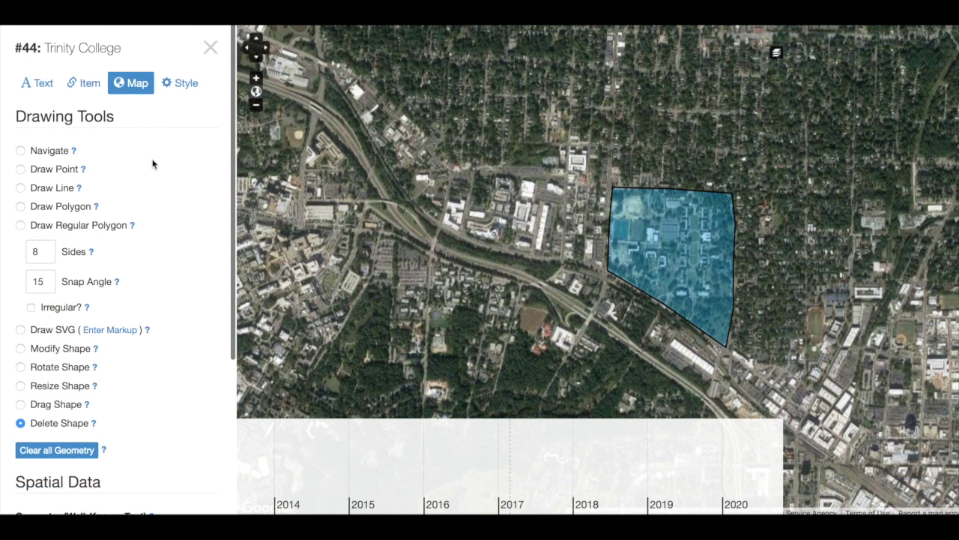
left_click(193, 91)
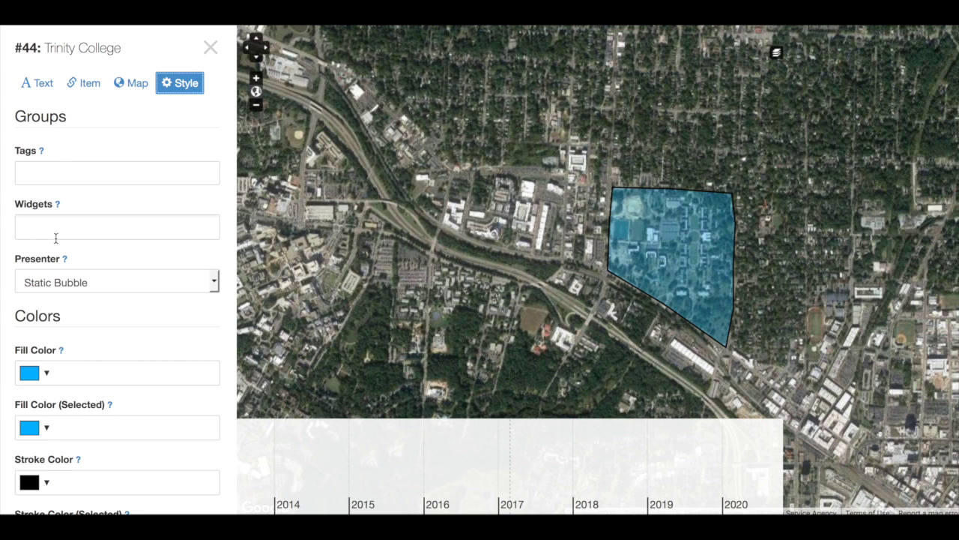
left_click(31, 235)
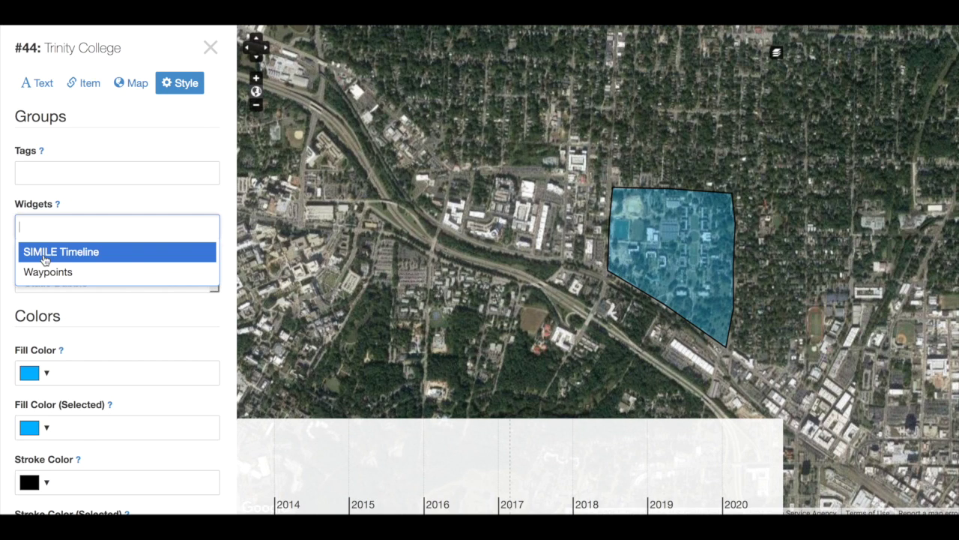
left_click(44, 253)
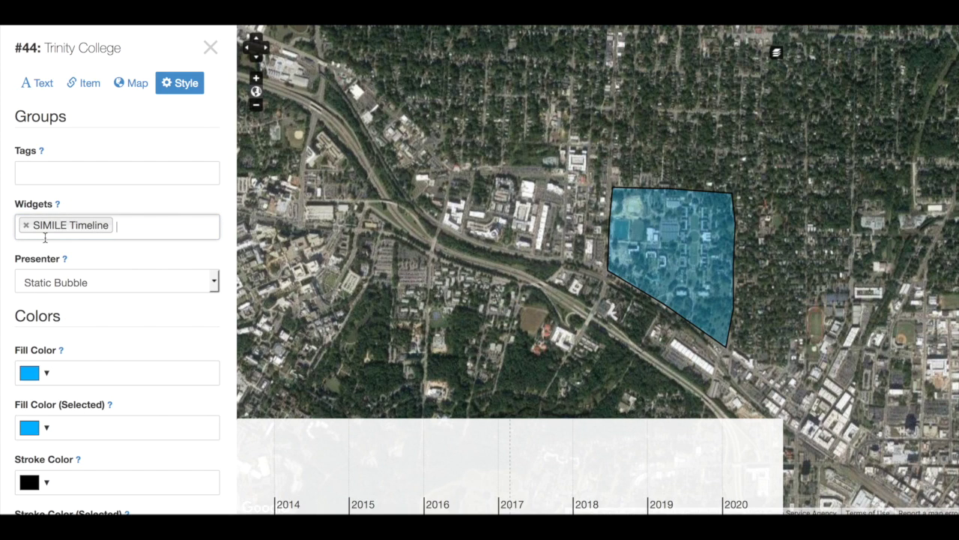
type("way")
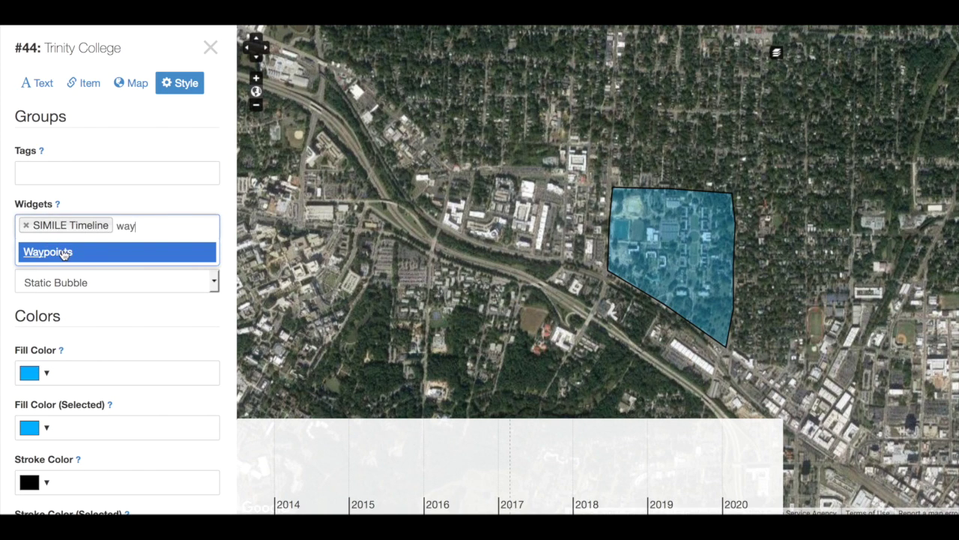
left_click(65, 255)
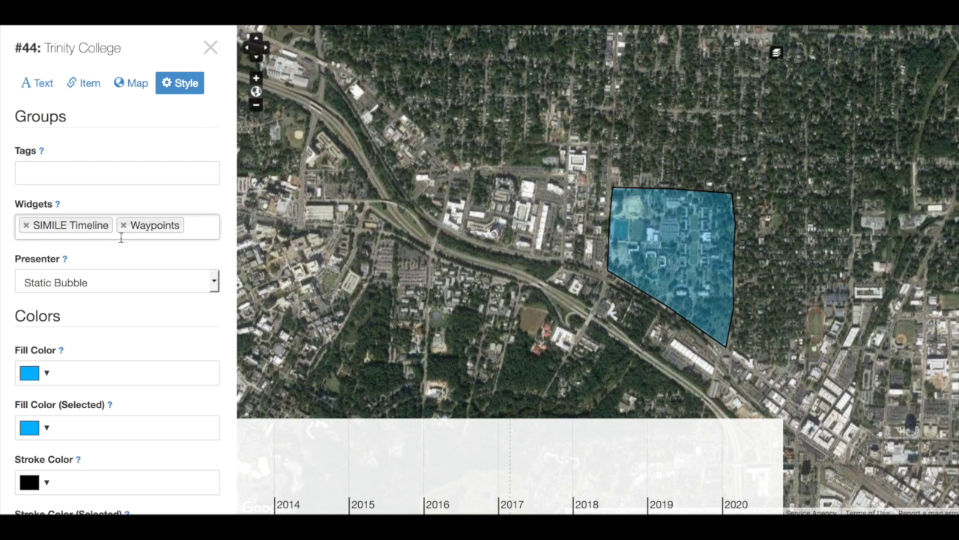
Step: Review the Presenter options, keeping Static Bubble, and read through the item details in the campus polygon's bubble
left_click(214, 283)
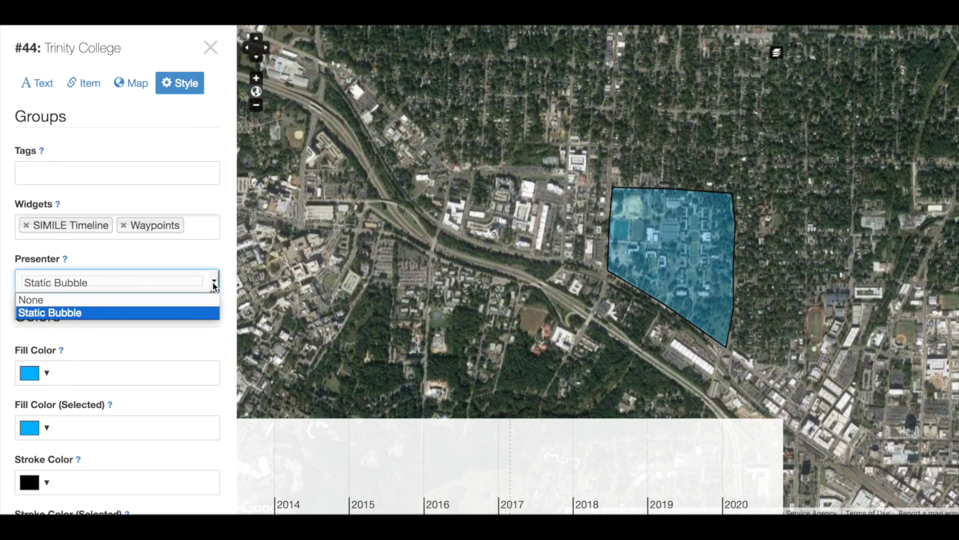
left_click(214, 285)
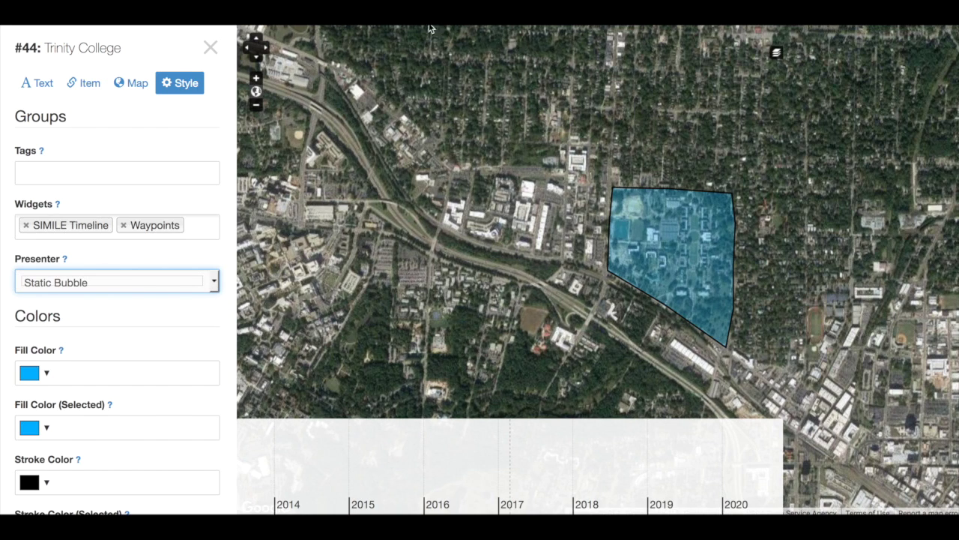
left_click(644, 239)
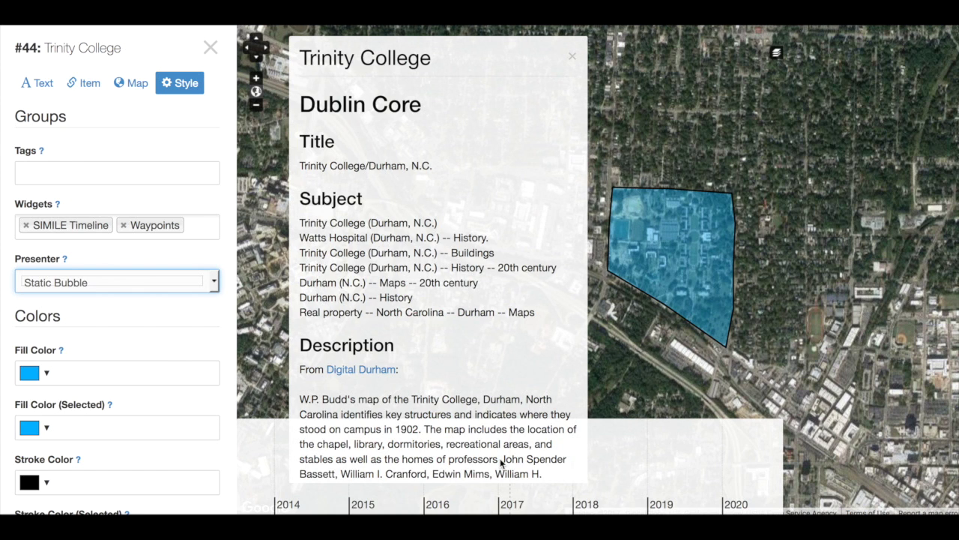
scroll(501, 462, "down", 5)
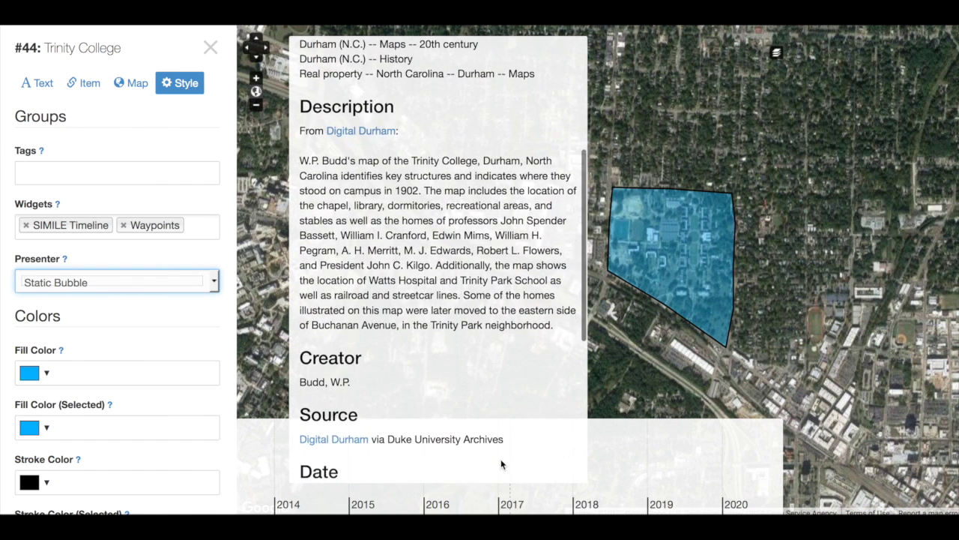
scroll(500, 459, "down", 3)
scroll(500, 459, "up", 8)
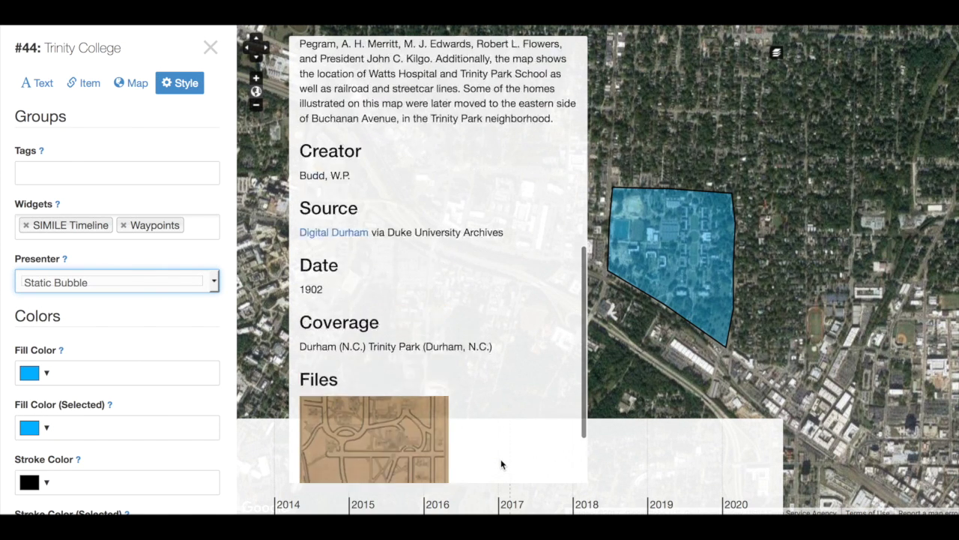
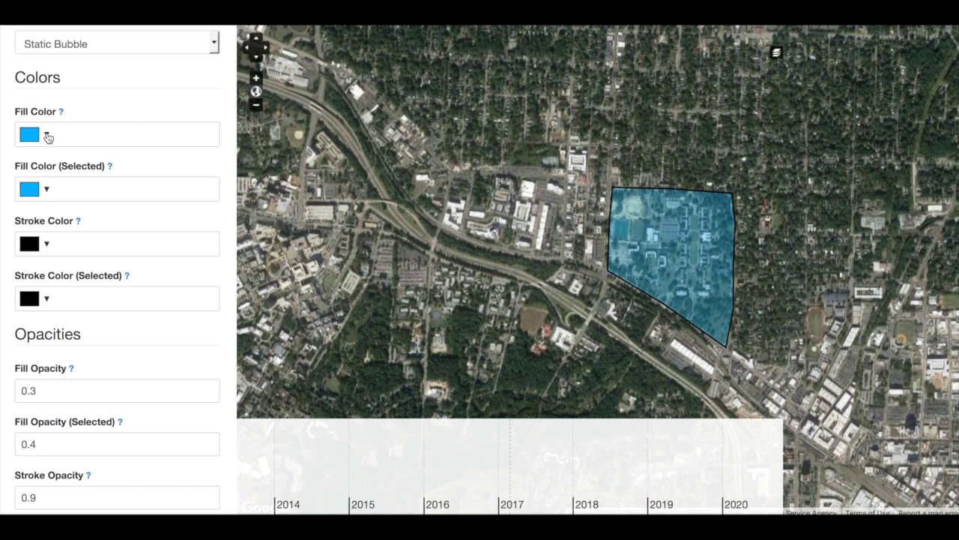
Step: Change the campus polygon's Fill Color to the blue #0033ff
left_click(46, 134)
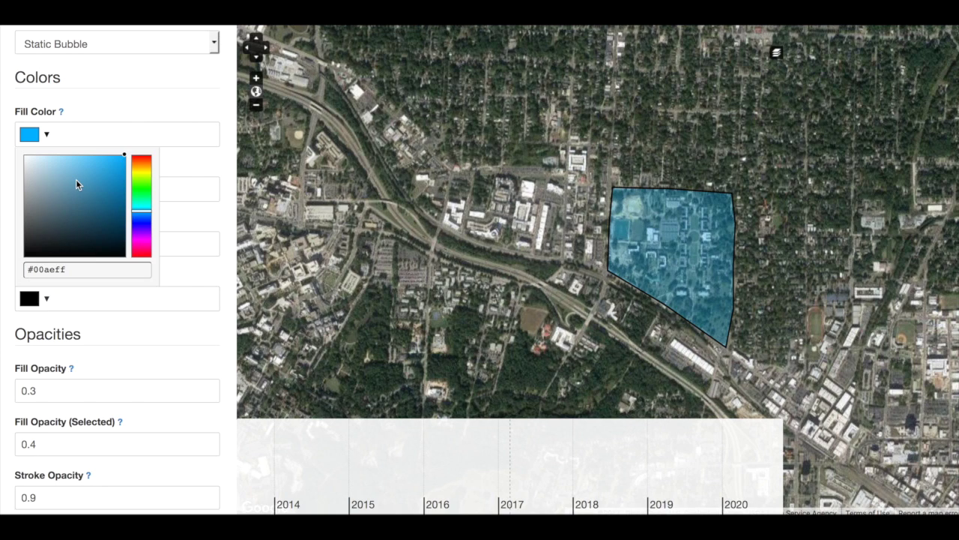
left_click(142, 225)
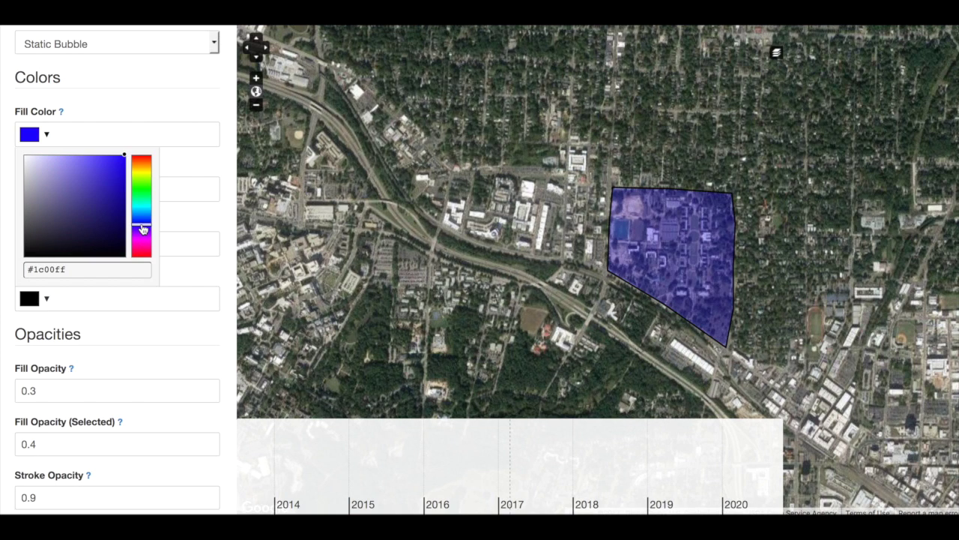
left_click(135, 219)
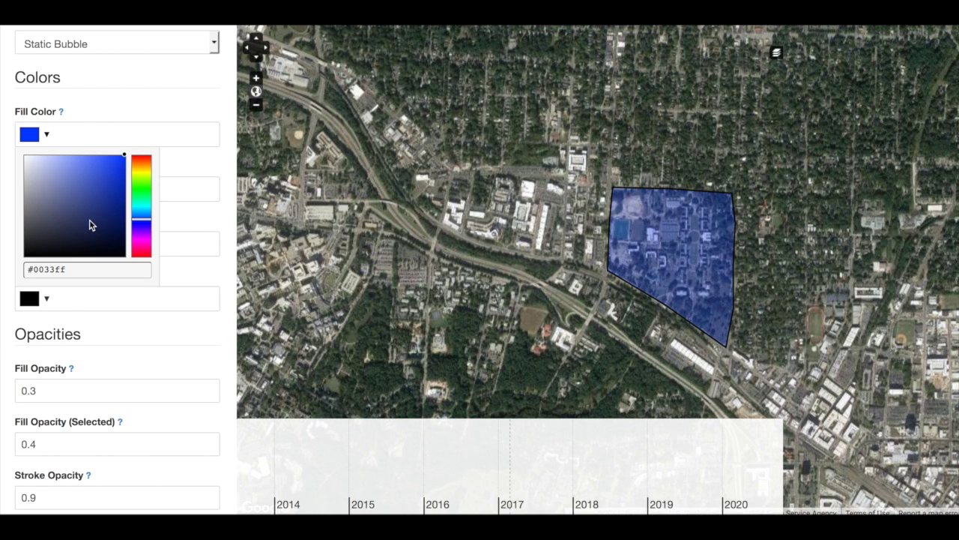
left_click_drag(72, 270, 17, 262)
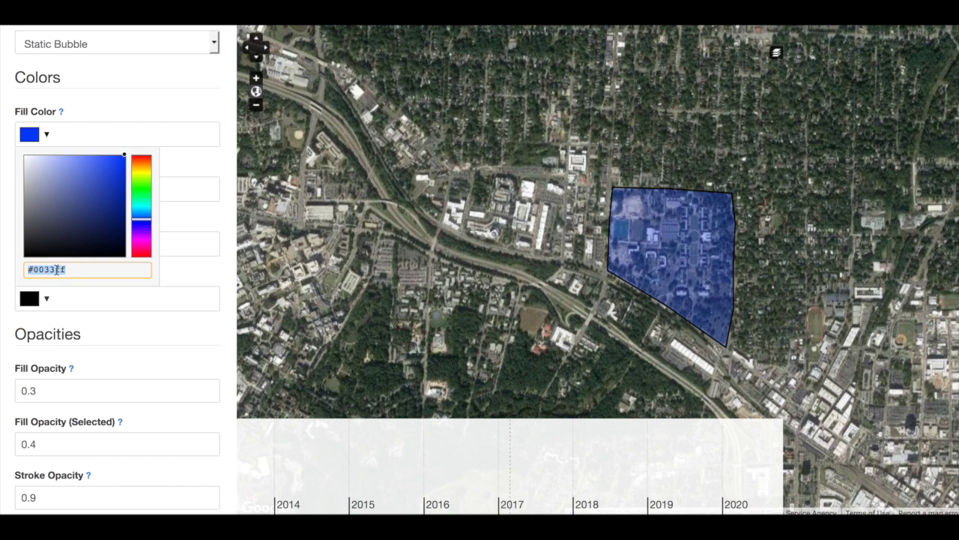
left_click(185, 162)
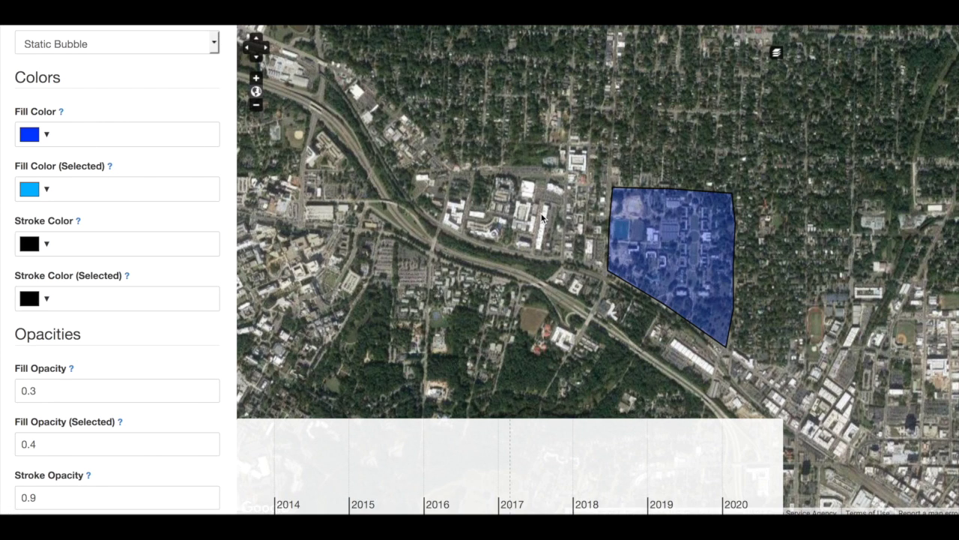
Step: Copy the Fill Color hex code and apply it to Fill Color (Selected), making it #0033ff
left_click(638, 216)
mouse_move(628, 222)
left_click(47, 137)
left_click(67, 272)
left_click_drag(66, 271, 11, 274)
key("ctrl+c")
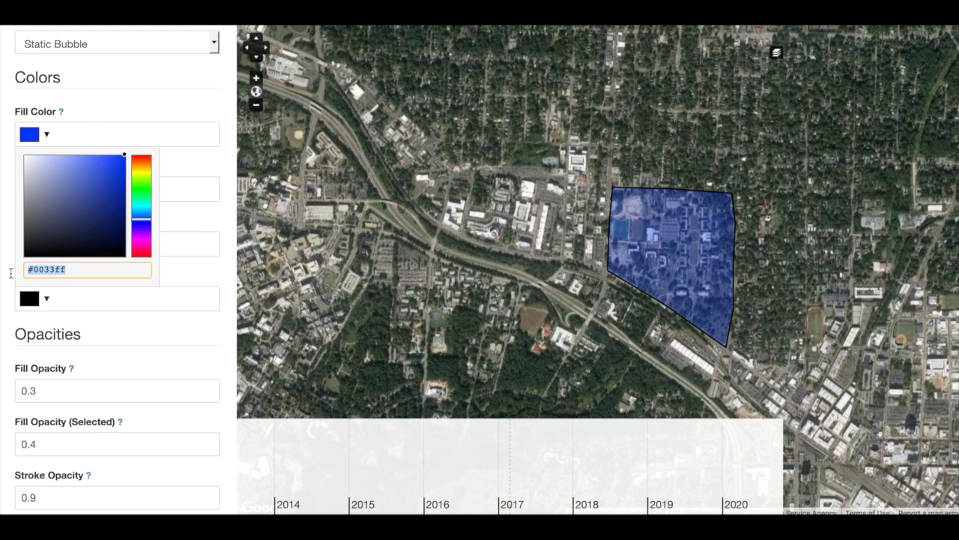
left_click(177, 98)
left_click(48, 196)
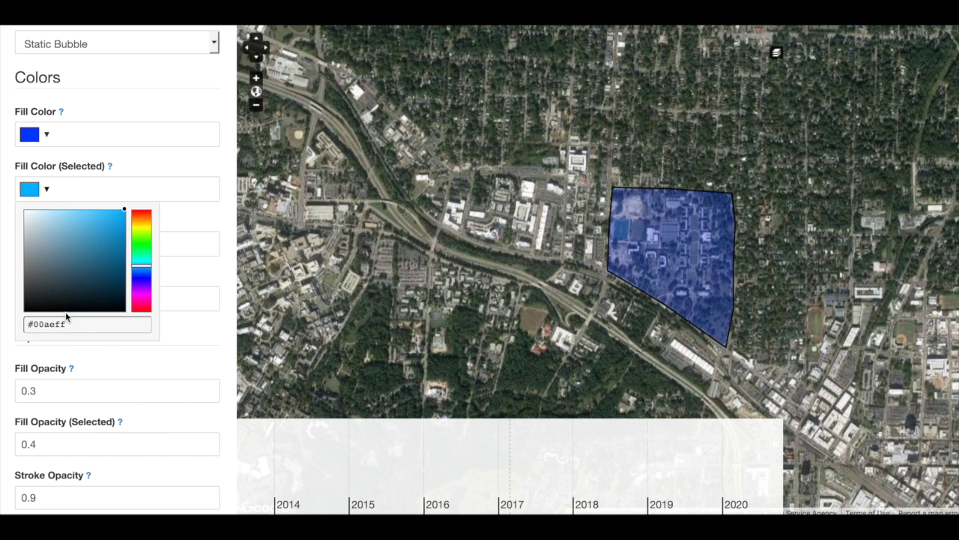
left_click_drag(68, 323, 2, 324)
key("ctrl+v")
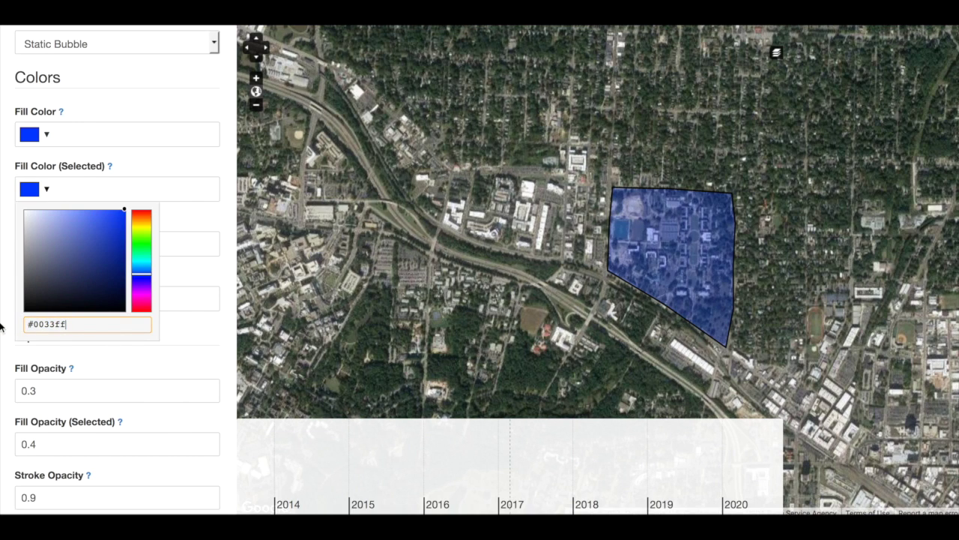
left_click(188, 107)
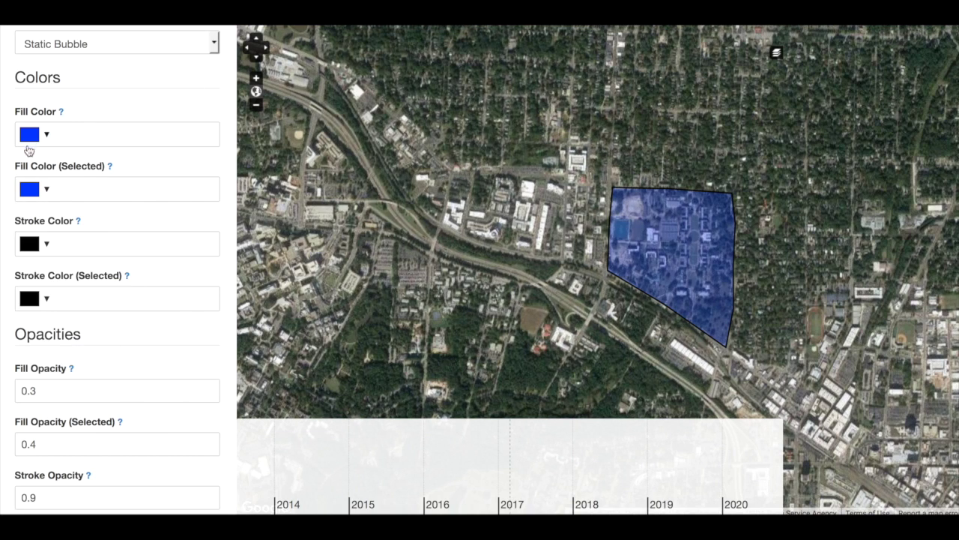
Step: Lighten the campus polygon's Fill Color to #6080ff
left_click(47, 191)
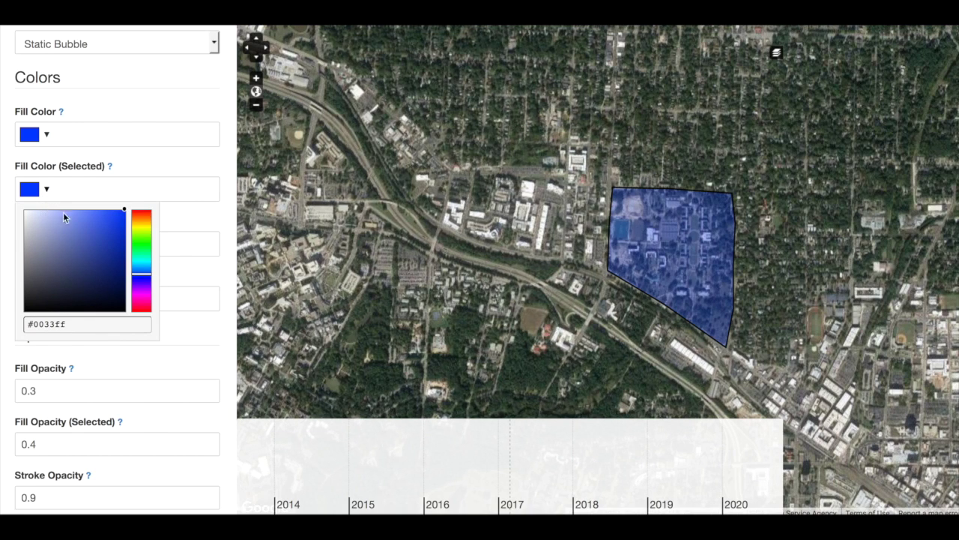
left_click(82, 107)
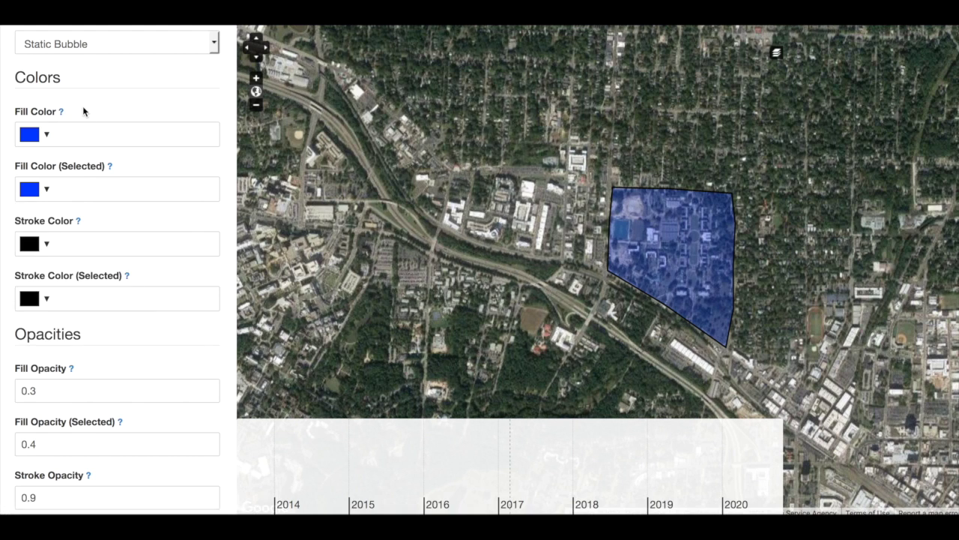
left_click(46, 136)
left_click(70, 157)
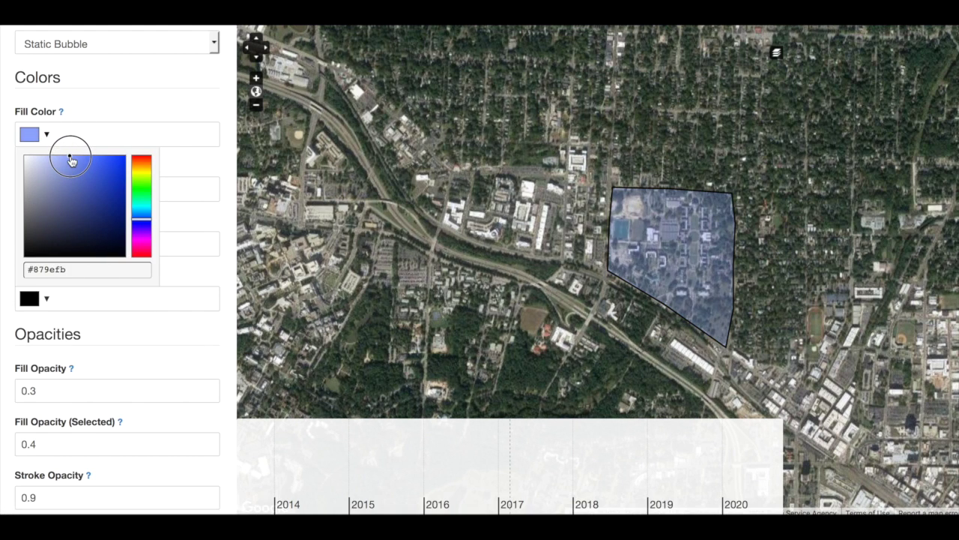
left_click_drag(70, 158, 87, 156)
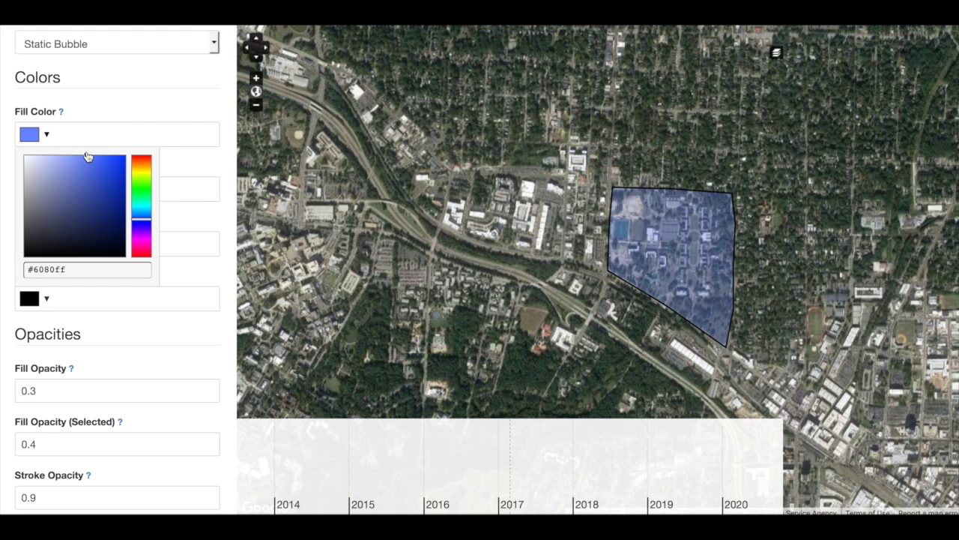
left_click(115, 84)
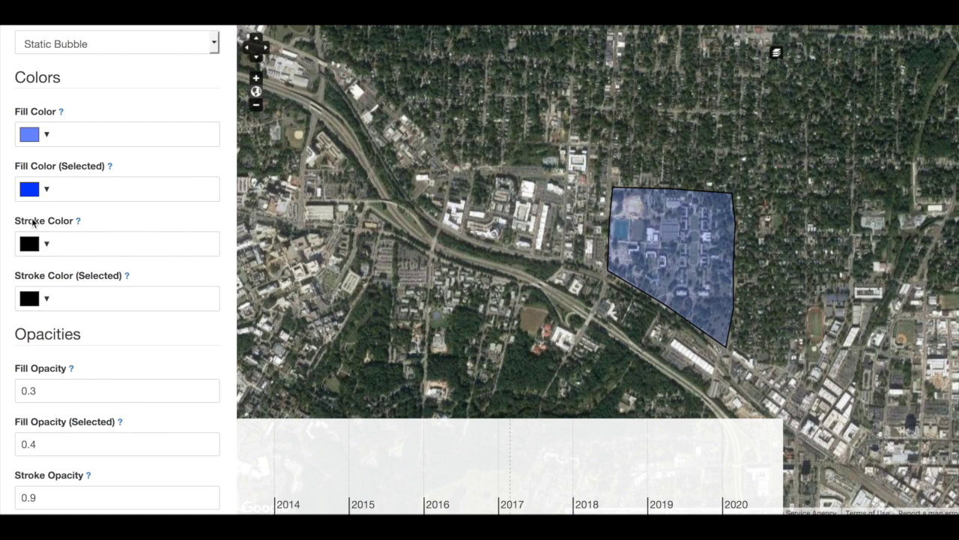
Step: Copy the Fill Color (Selected) hex code and apply it to Stroke Color, making it #0033ff
left_click(49, 244)
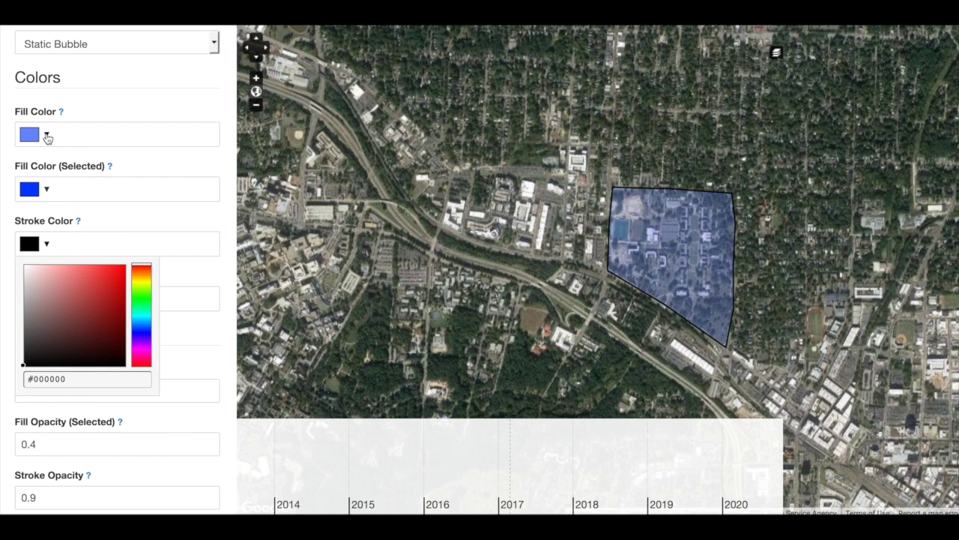
left_click(46, 190)
left_click(68, 323)
key("ctrl+c")
left_click(148, 86)
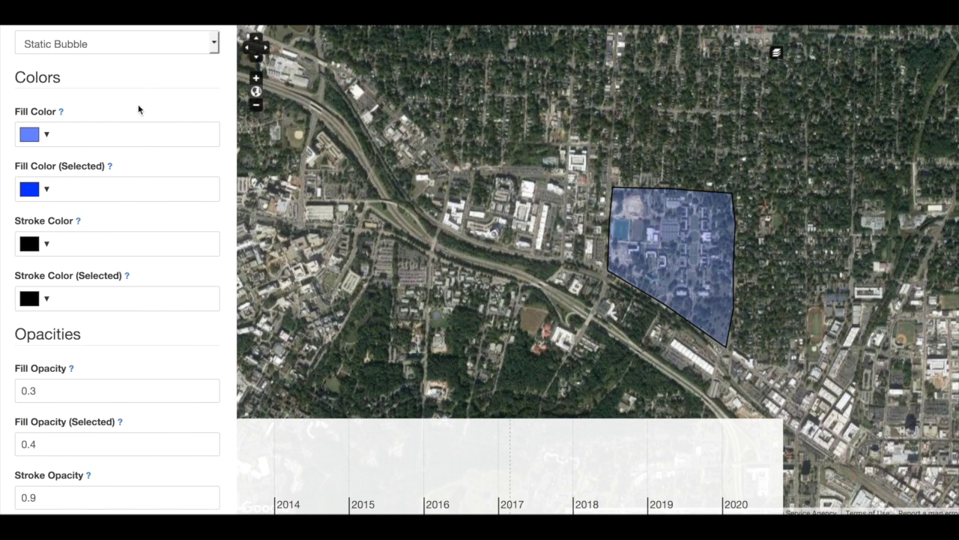
left_click(47, 247)
left_click(67, 379)
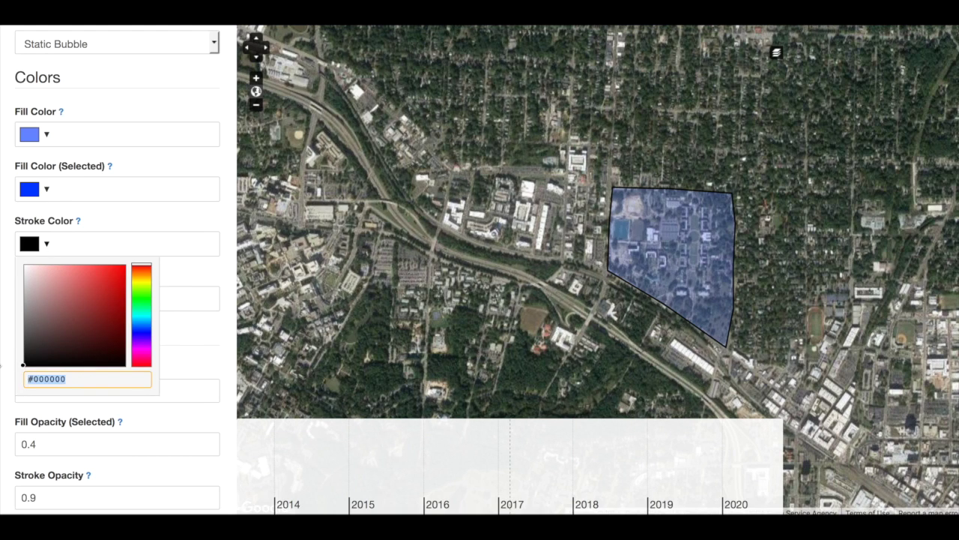
key("ctrl+v")
left_click(160, 213)
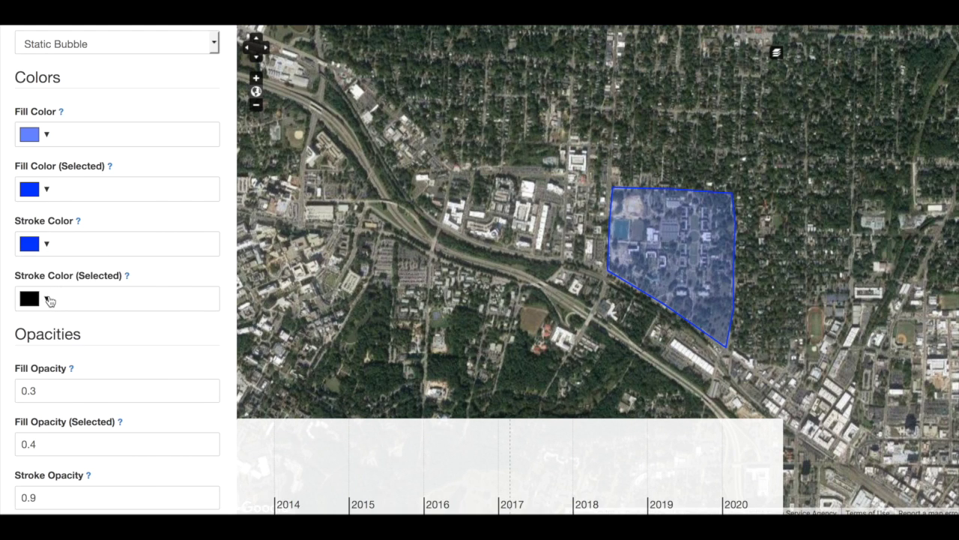
Step: Copy the Fill Color hex code and apply it to Stroke Color, making it #6080ff
left_click(46, 135)
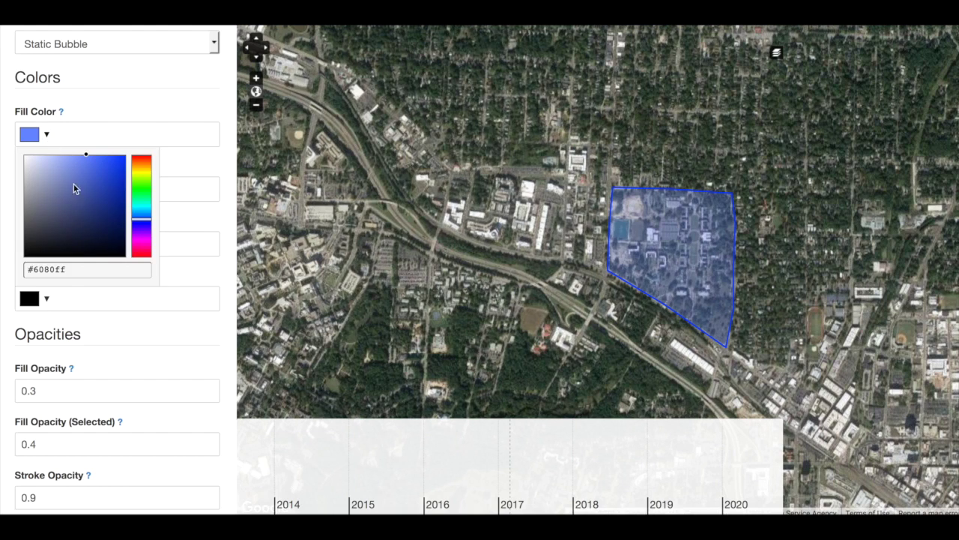
left_click(78, 268)
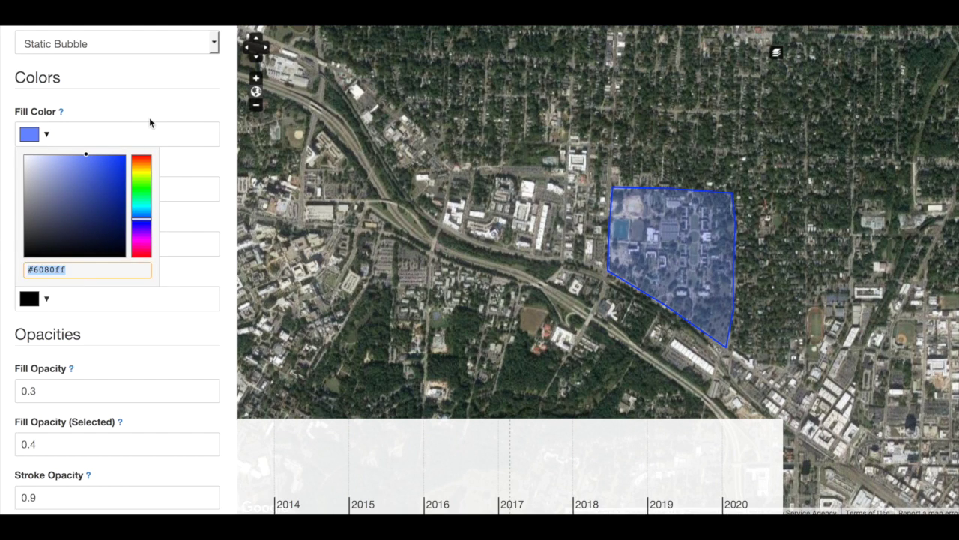
left_click(125, 142)
left_click(49, 244)
left_click(84, 378)
key("ctrl+c")
Step: Copy the Fill Color (Selected) hex code and apply it to Stroke Color (Selected), making it #0033ff
left_click(51, 192)
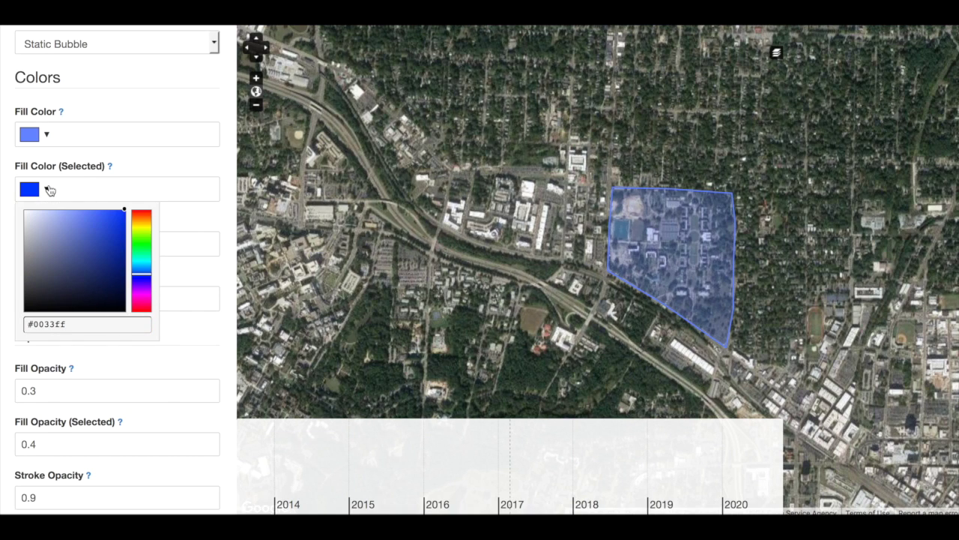
left_click(70, 324)
left_click(140, 110)
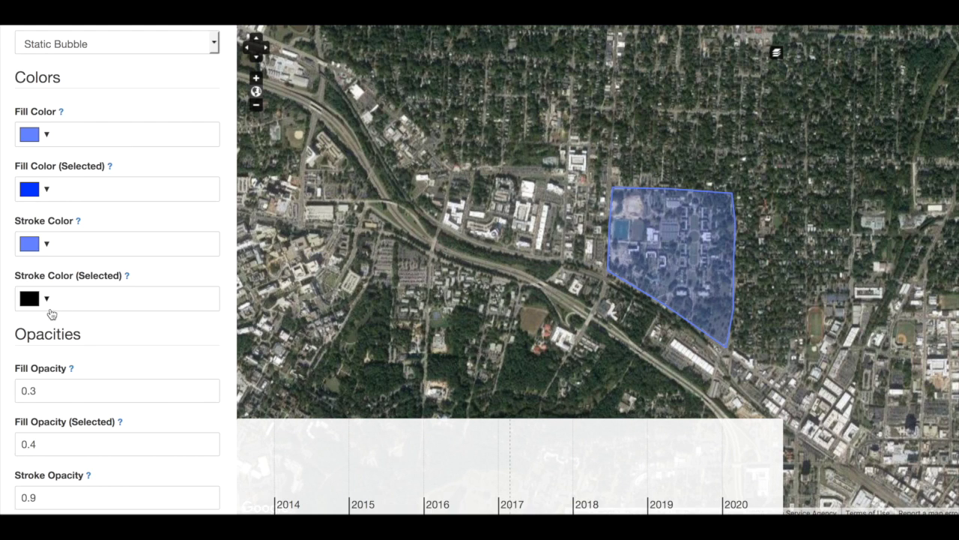
left_click(47, 300)
left_click(82, 435)
key("ctrl+v")
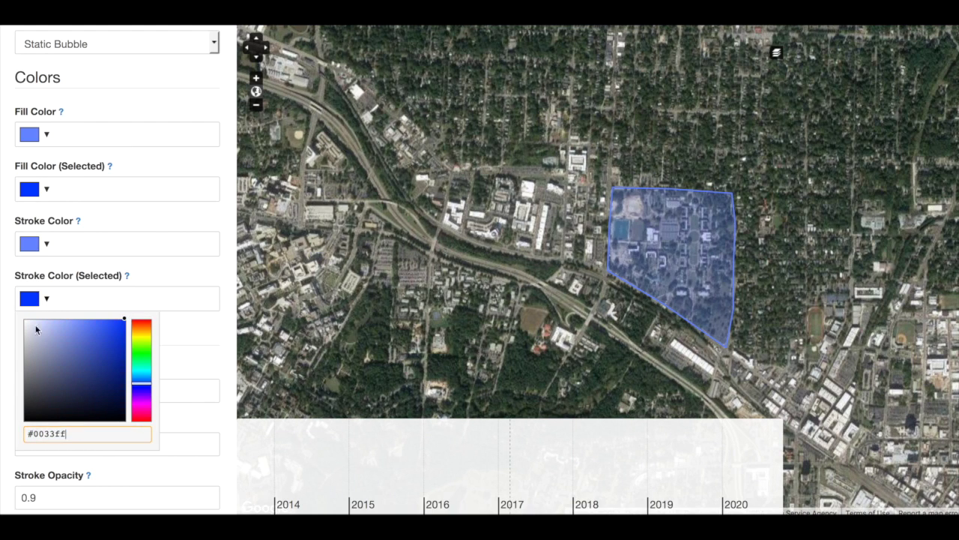
left_click(132, 207)
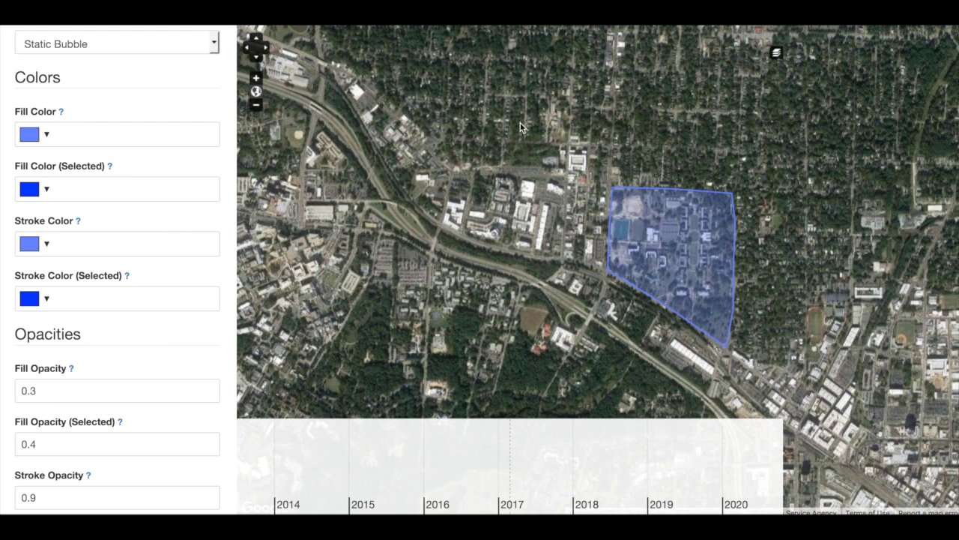
Step: Check the polygon on the map, read the help explanation for Fill Opacity, and close it
left_click(640, 231)
scroll(181, 220, "down", 3)
scroll(181, 220, "down", 3)
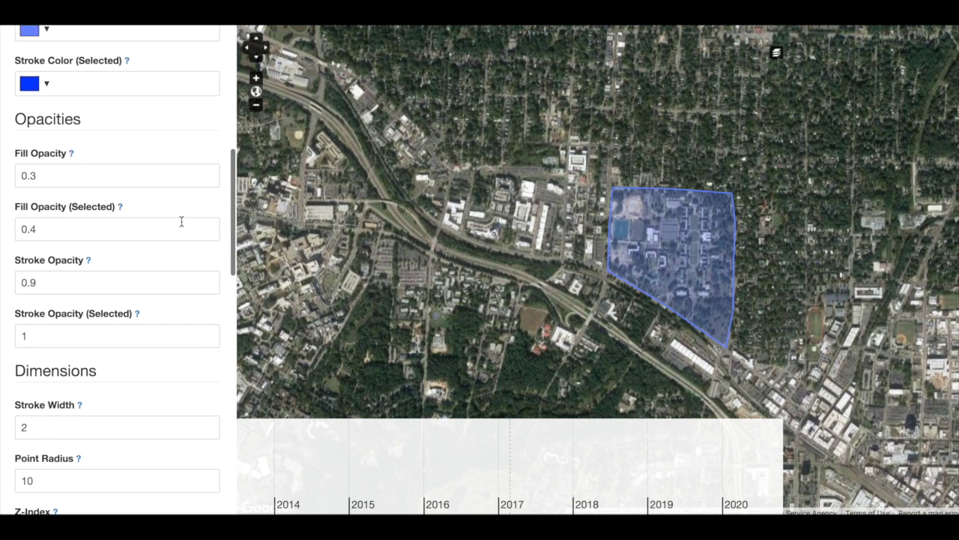
scroll(181, 220, "down", 1)
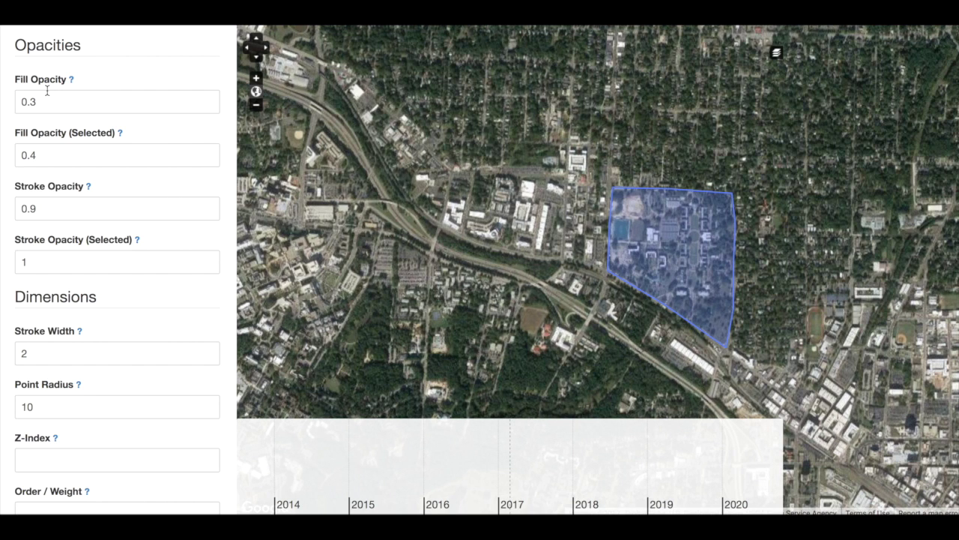
left_click(72, 79)
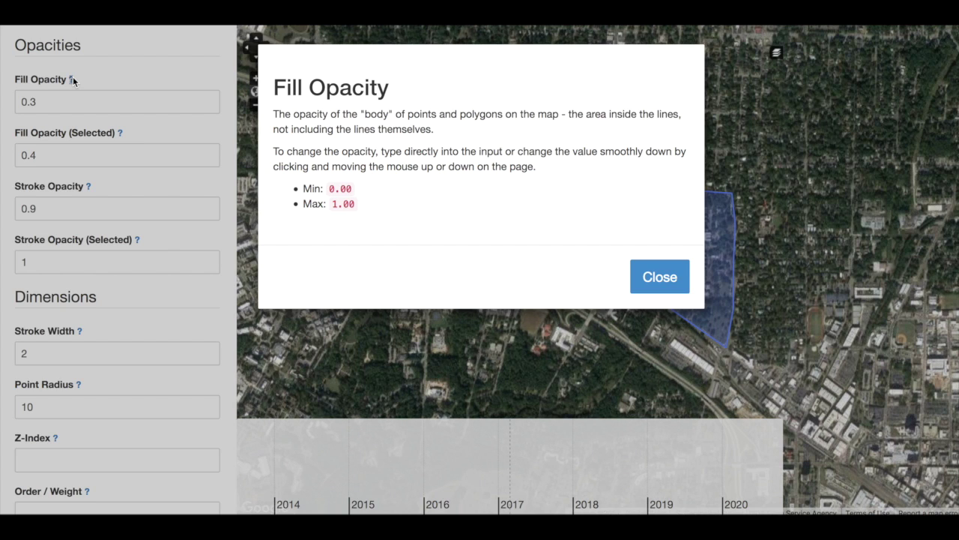
left_click(641, 278)
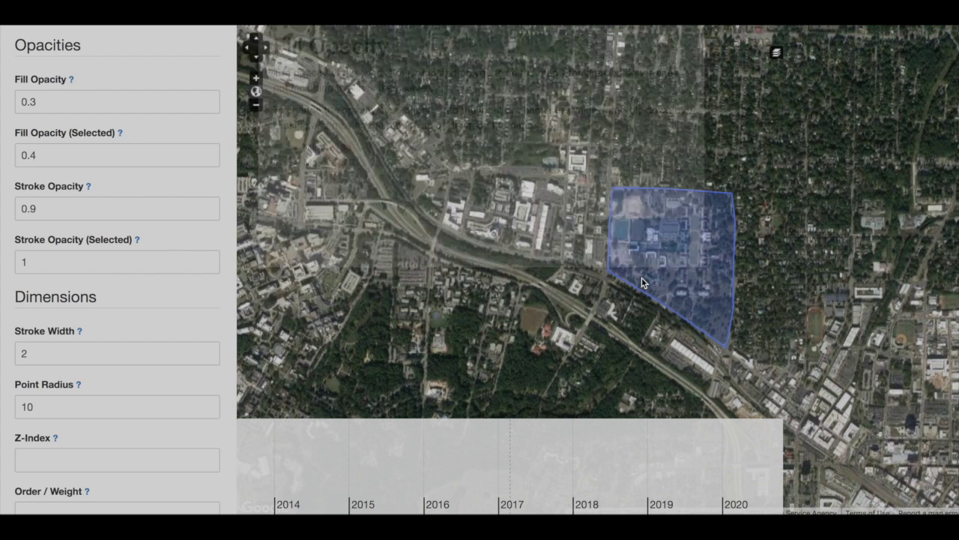
Step: Set the campus polygon's Fill Opacity to 0.60
left_click(63, 100)
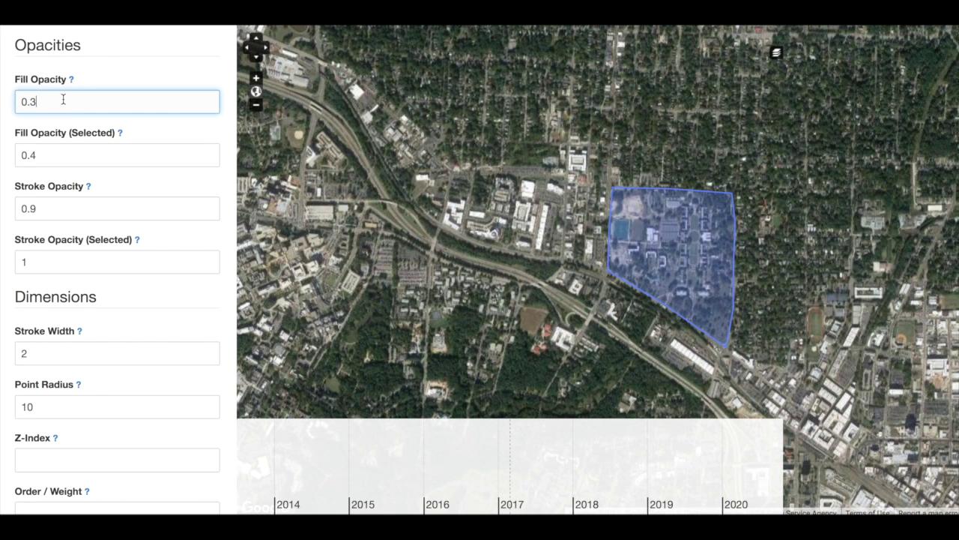
key("BackSpace")
key("BackSpace")
key("BackSpace")
type("6")
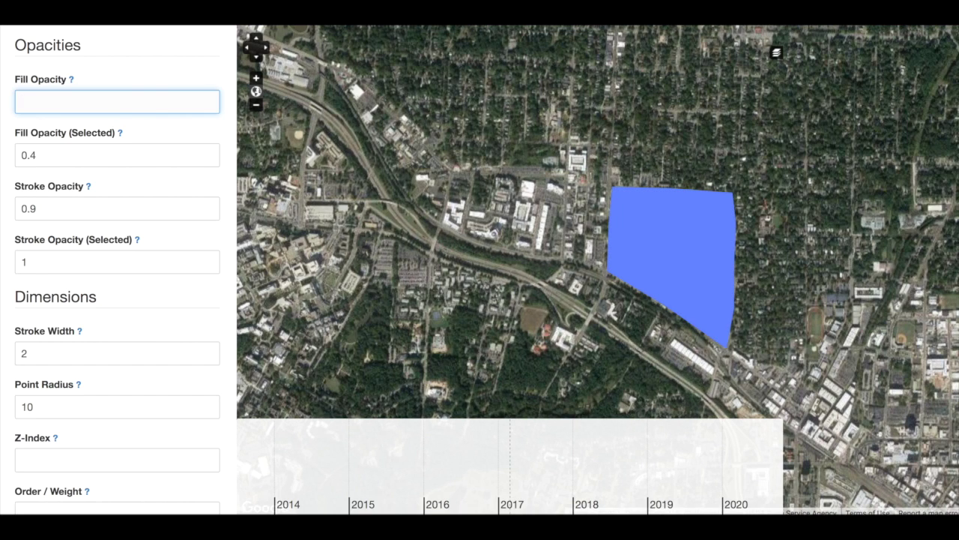
type("0.6")
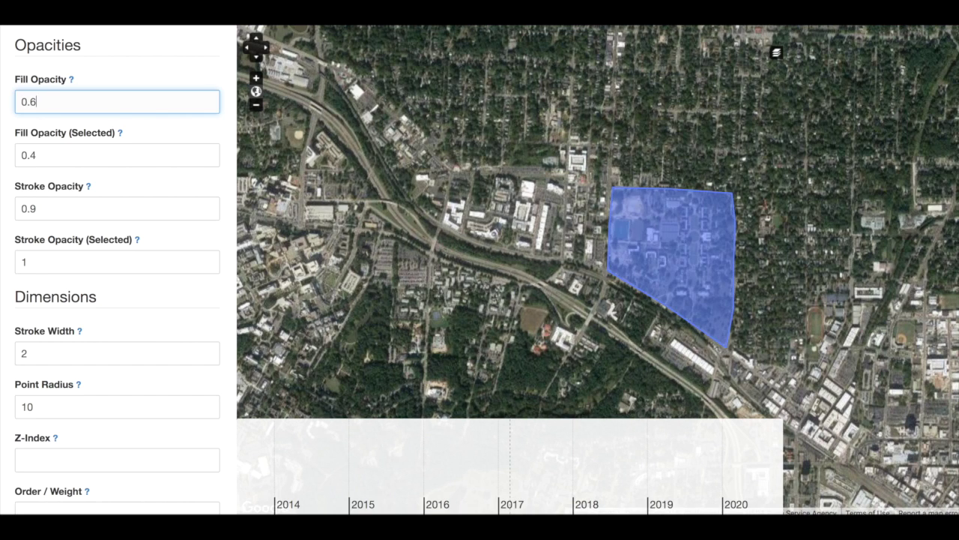
type("0")
Step: Set the campus polygon's Fill Opacity (Selected) to 1.00
left_click(33, 153)
type("0")
left_click_drag(43, 154, 33, 154)
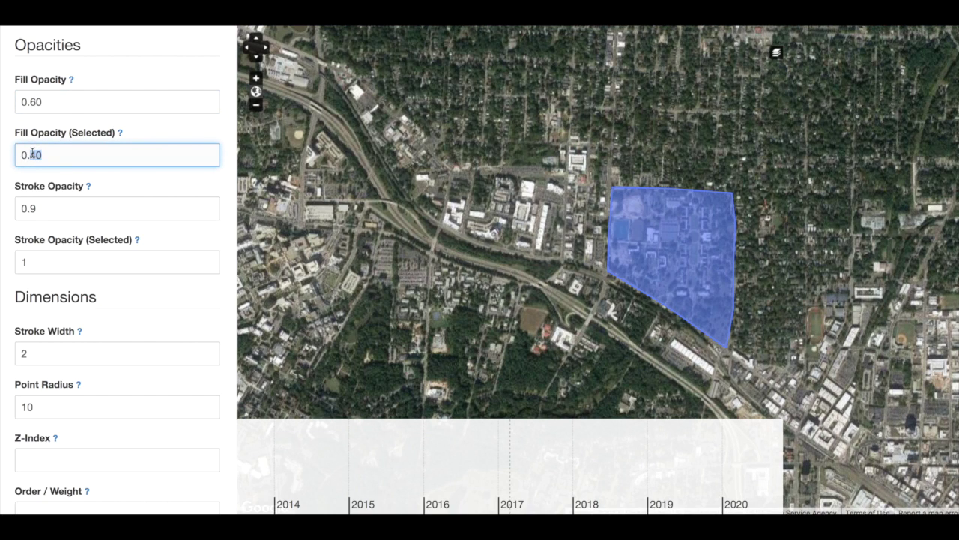
type("1")
double_click(34, 154)
type("1")
left_click(162, 75)
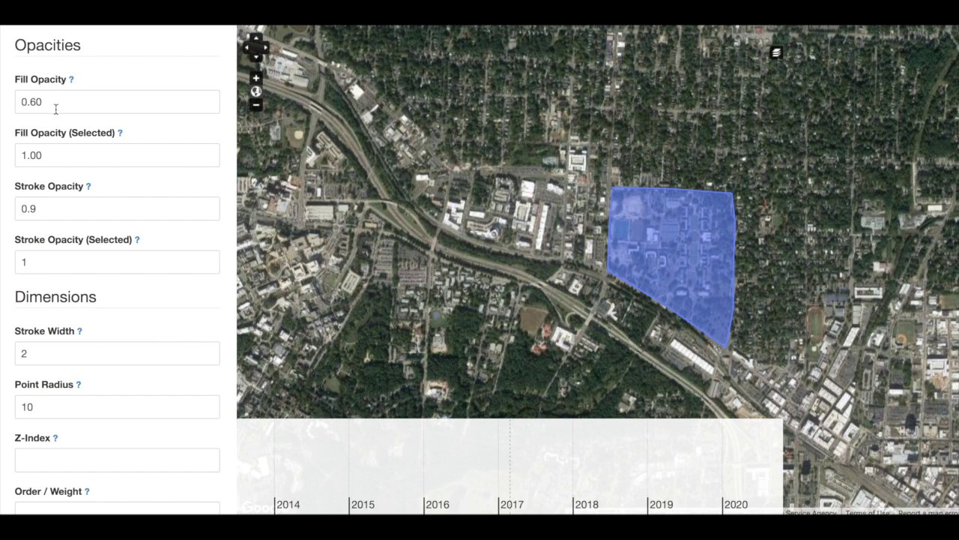
Step: Set both Fill Opacity and Fill Opacity (Selected) to 0.50 and check the polygon on the map
double_click(50, 102)
type("0.30")
key("BackSpace")
key("BackSpace")
type("5")
left_click(50, 156)
double_click(50, 156)
type("0.50")
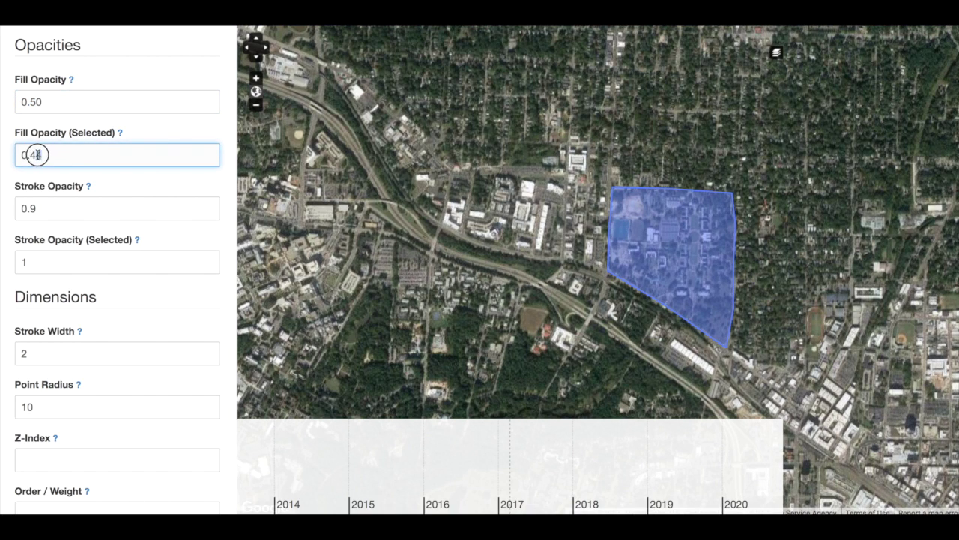
left_click(128, 71)
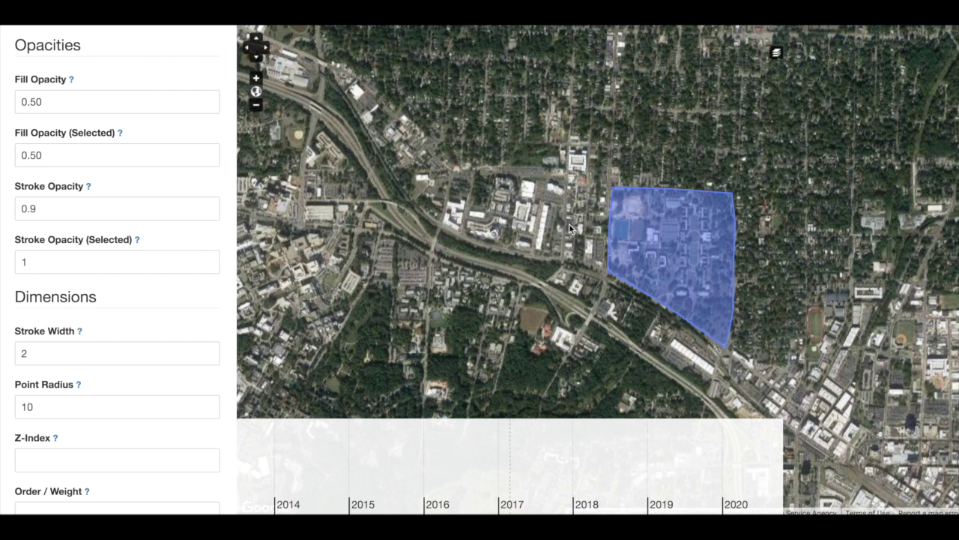
left_click(659, 242)
Step: Try a Stroke Opacity of 0.00 for the campus polygon and start editing Stroke Opacity (Selected)
left_click(55, 209)
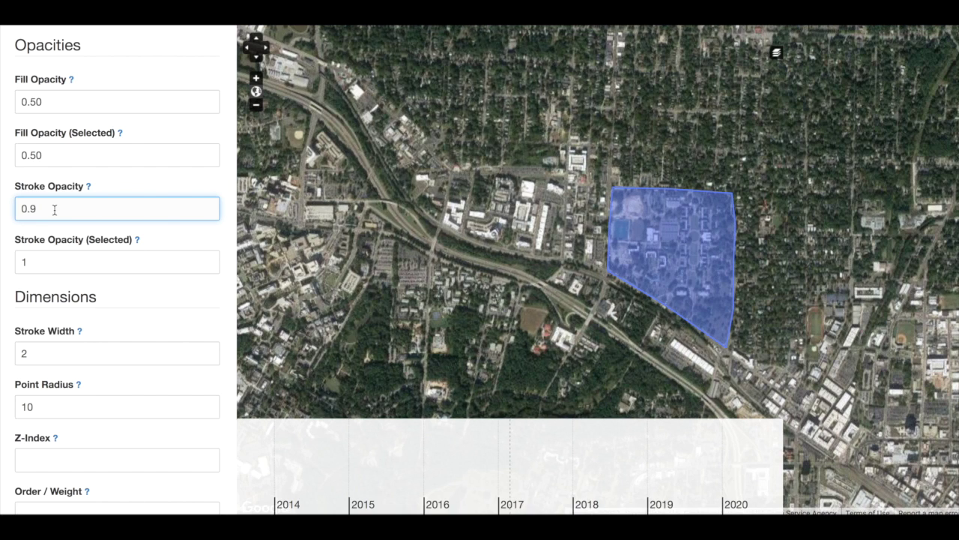
left_click_drag(55, 210, 8, 209)
type("0")
key("Tab")
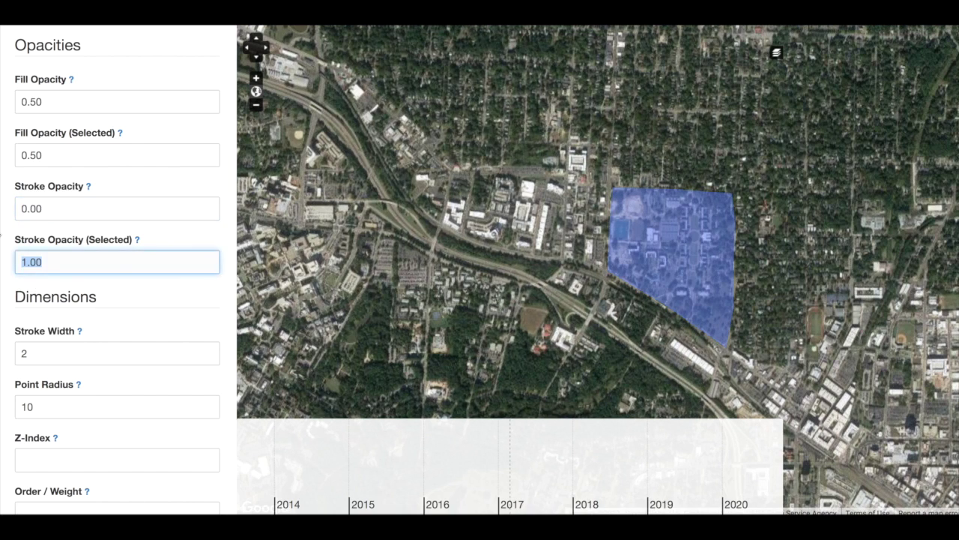
type("0")
key("BackSpace")
Step: Set the campus polygon's Stroke Opacity to 1.00
double_click(55, 215)
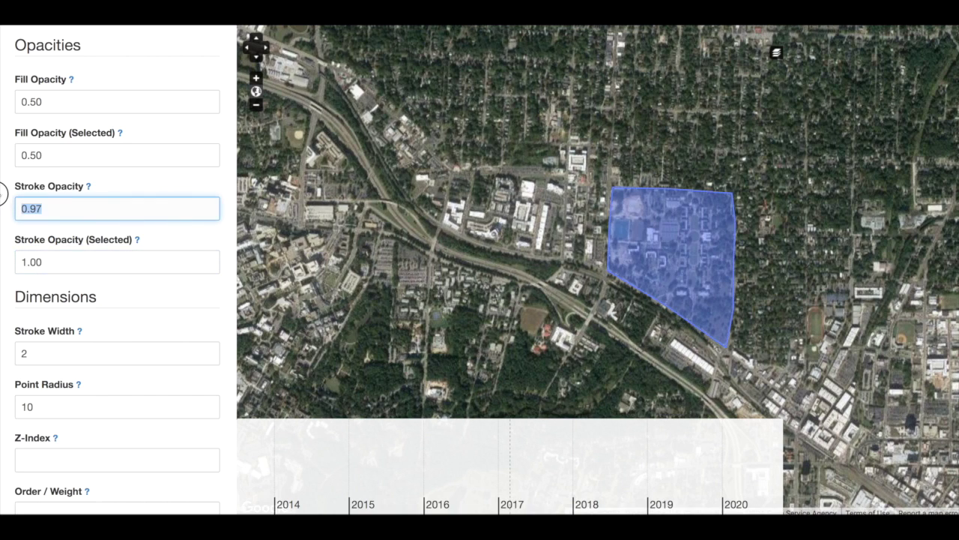
type("1")
left_click(194, 64)
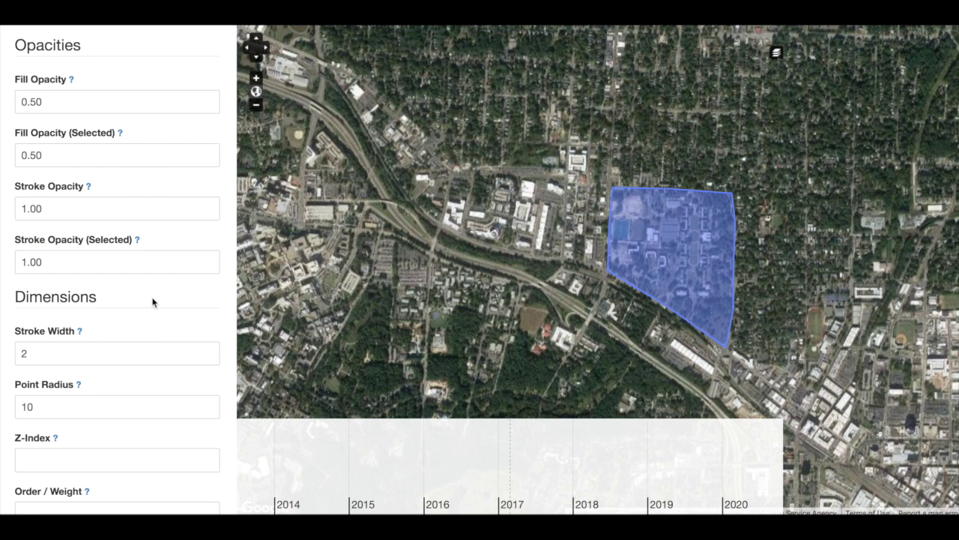
Step: Draw a point on the map just south of the campus polygon and return to the record's style settings
scroll(153, 300, "down", 3)
scroll(152, 299, "down", 2)
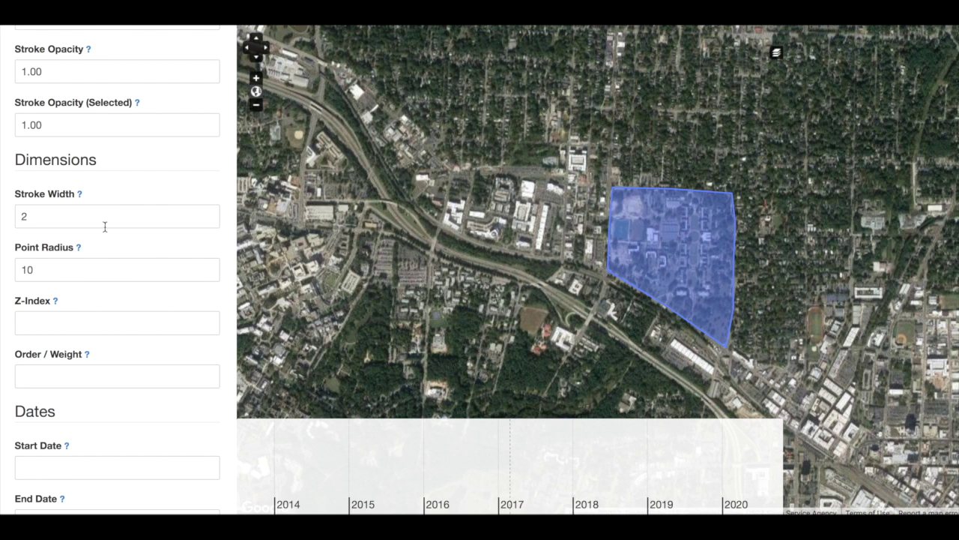
scroll(76, 203, "up", 10)
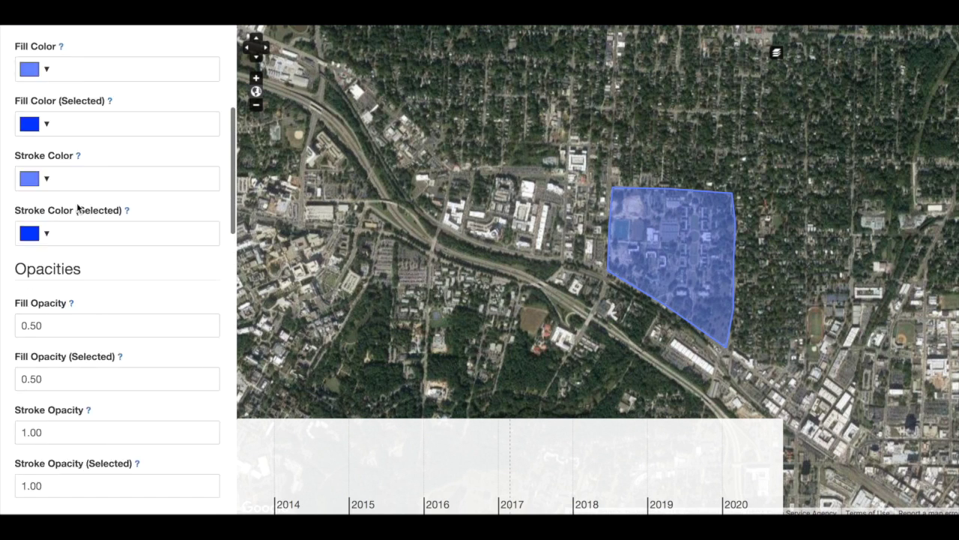
left_click(131, 83)
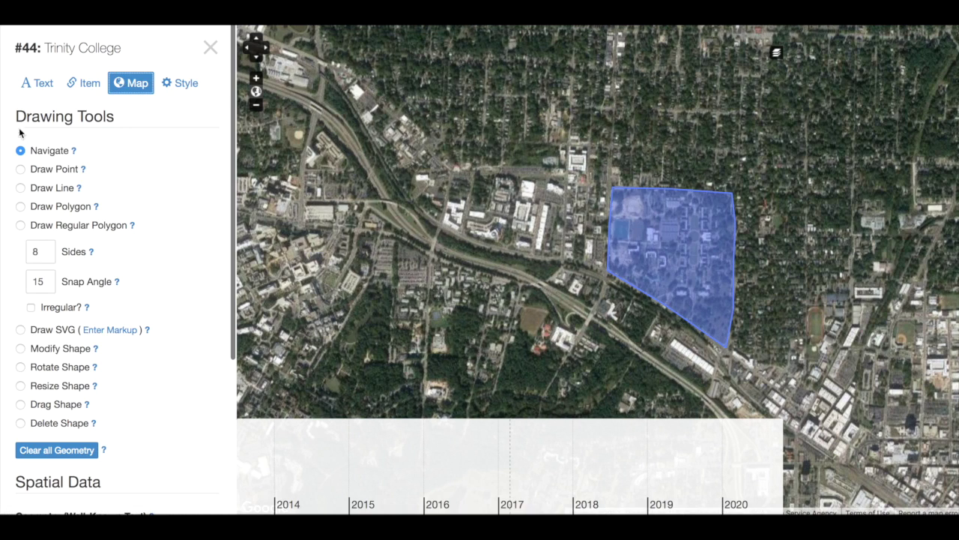
left_click(20, 169)
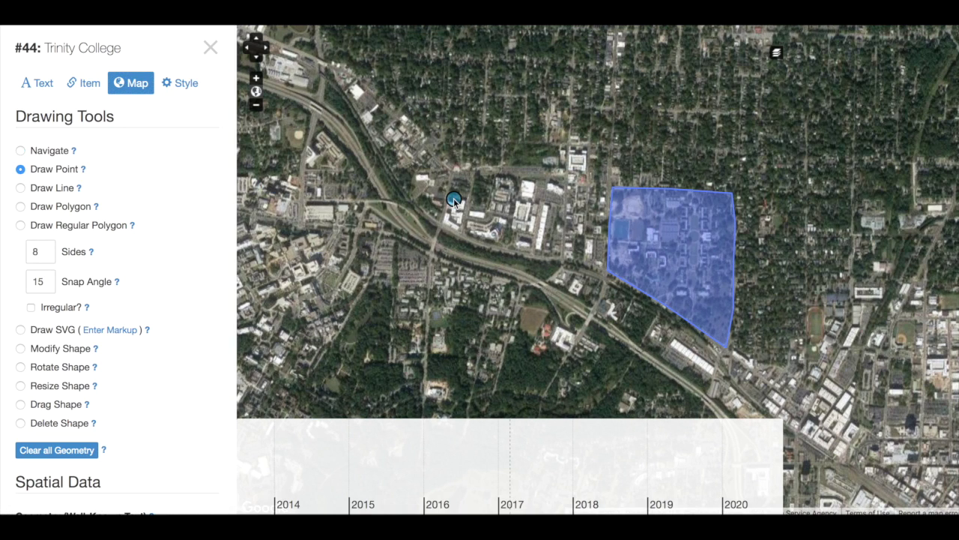
left_click(690, 355)
left_click(177, 82)
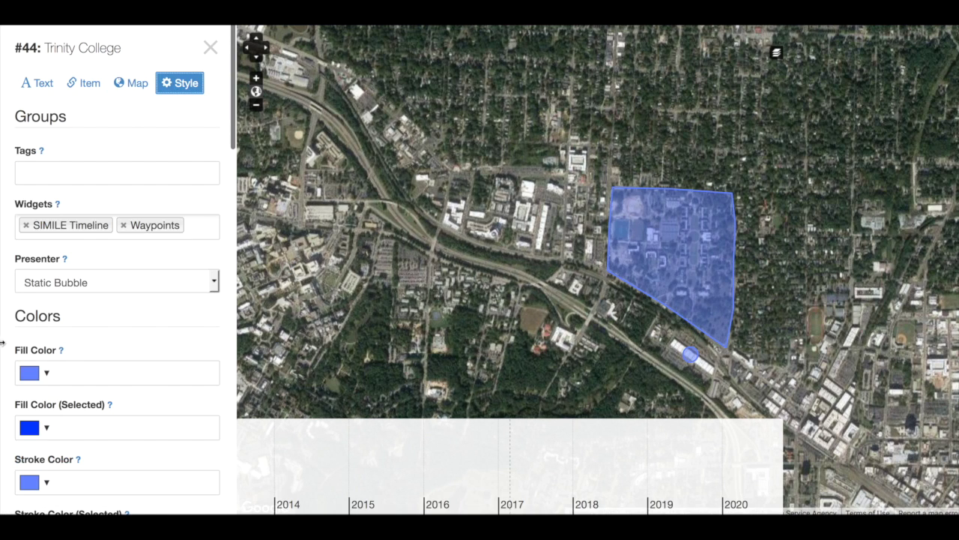
Step: Read the help text on Stroke Width in the record's dimension settings and close it
scroll(168, 309, "down", 5)
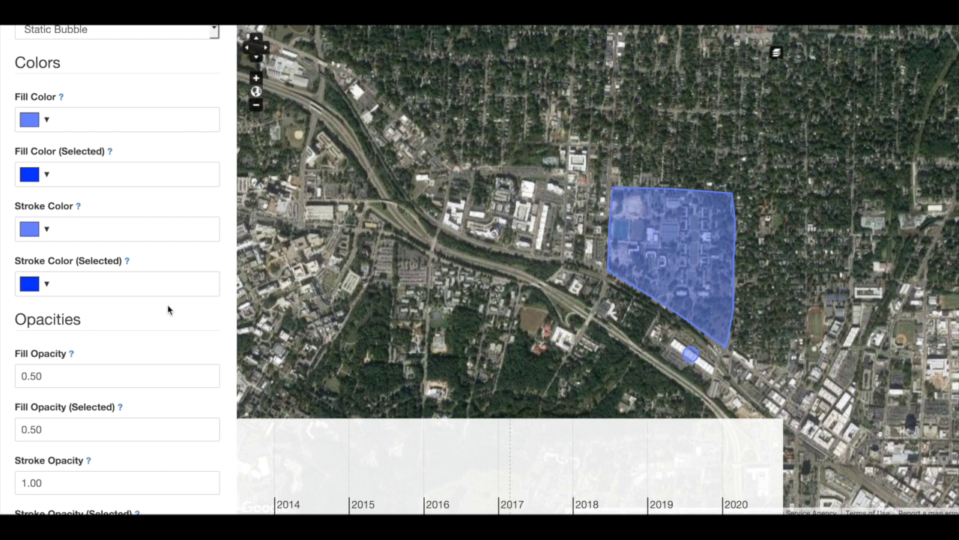
scroll(168, 305, "down", 5)
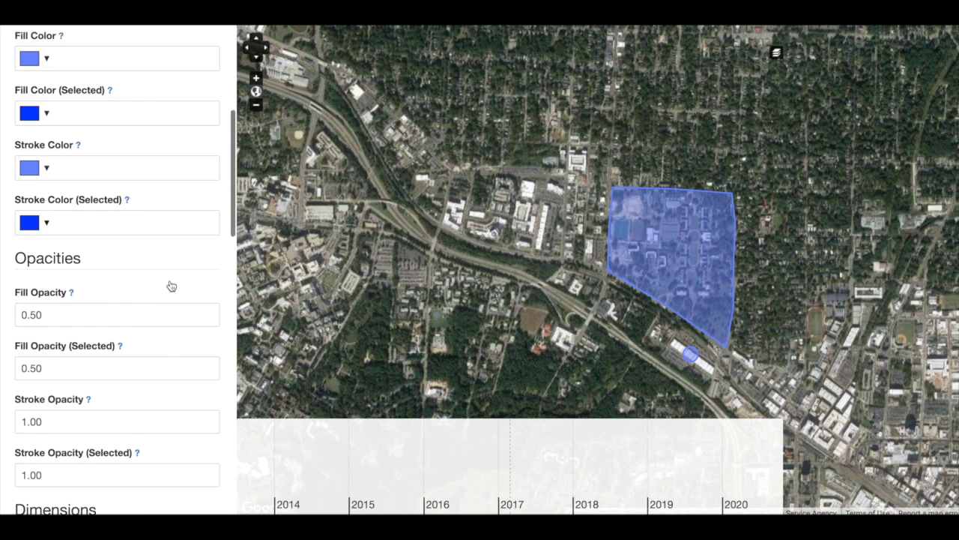
scroll(170, 281, "down", 3)
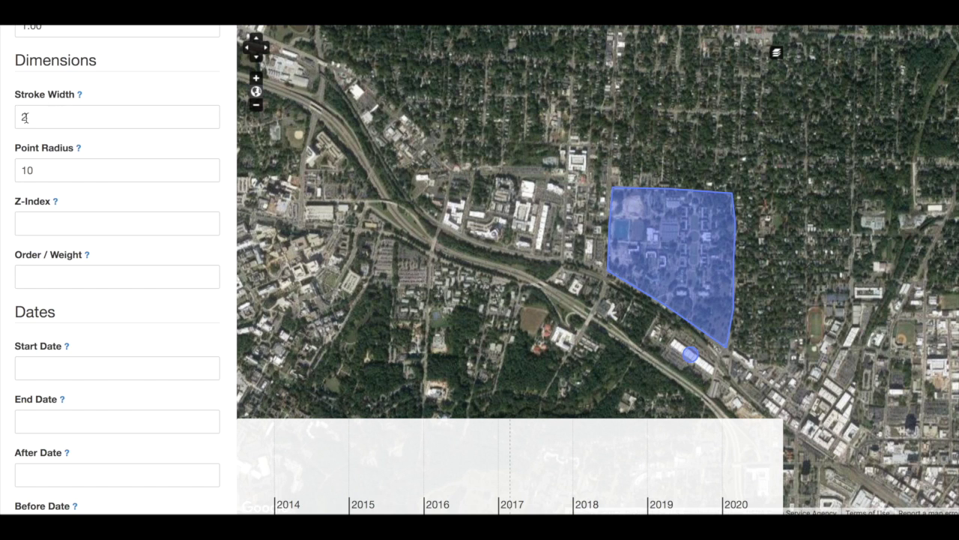
left_click(79, 95)
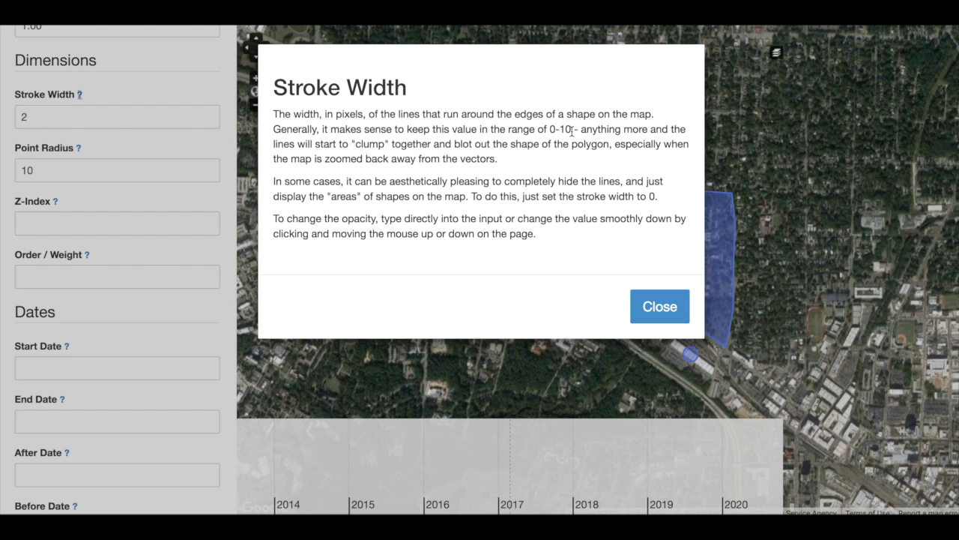
left_click(651, 317)
Step: Try Stroke Width values of 10, 5 and 0 on the campus polygon and point
double_click(72, 113)
type("0")
key("BackSpace")
type("10")
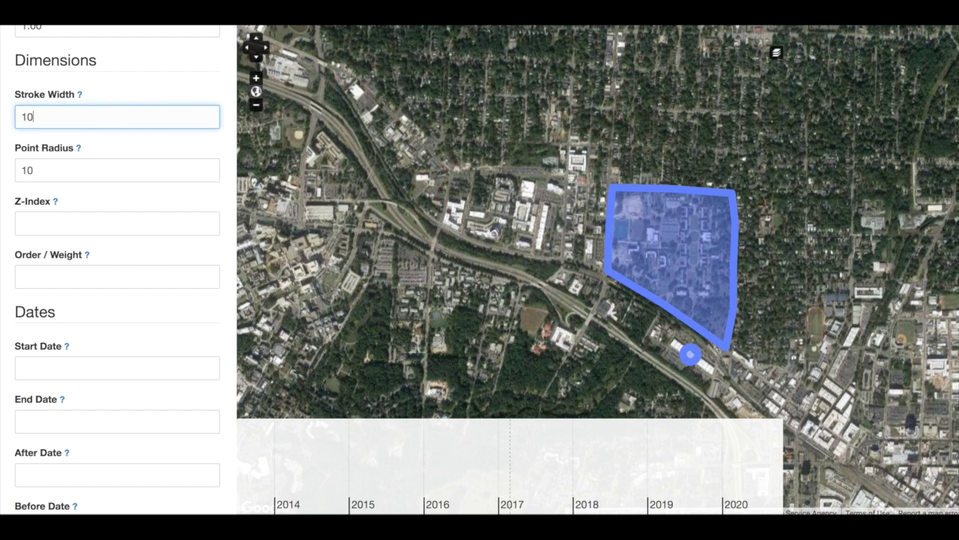
key("BackSpace")
key("BackSpace")
type("5")
key("BackSpace")
type("0")
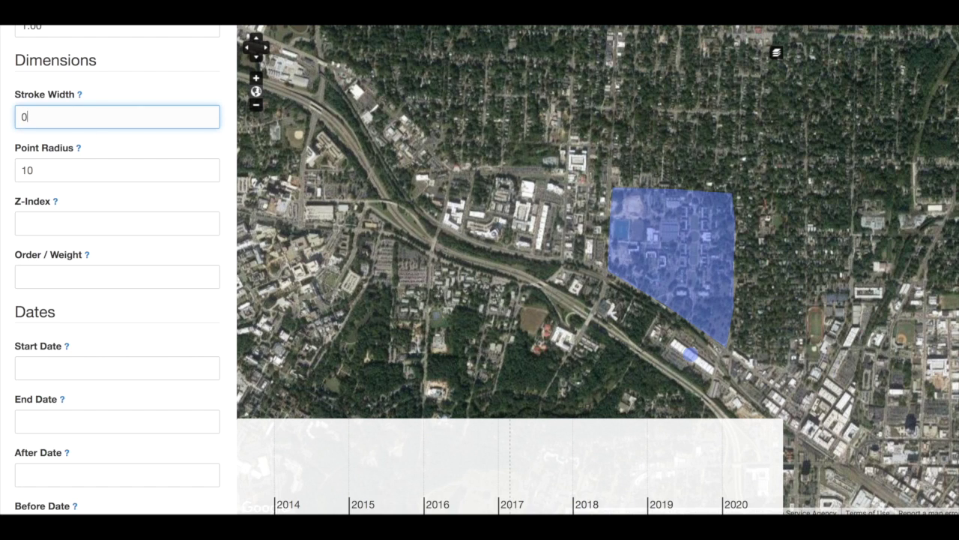
Step: Set the Trinity College record's Stroke Width to 5
scroll(105, 169, "up", 3)
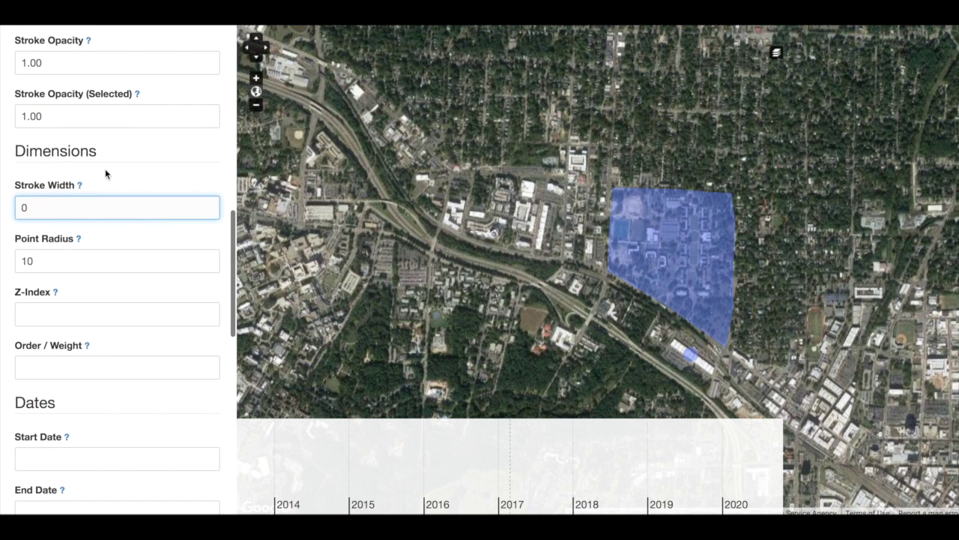
scroll(105, 173, "down", 2)
key("BackSpace")
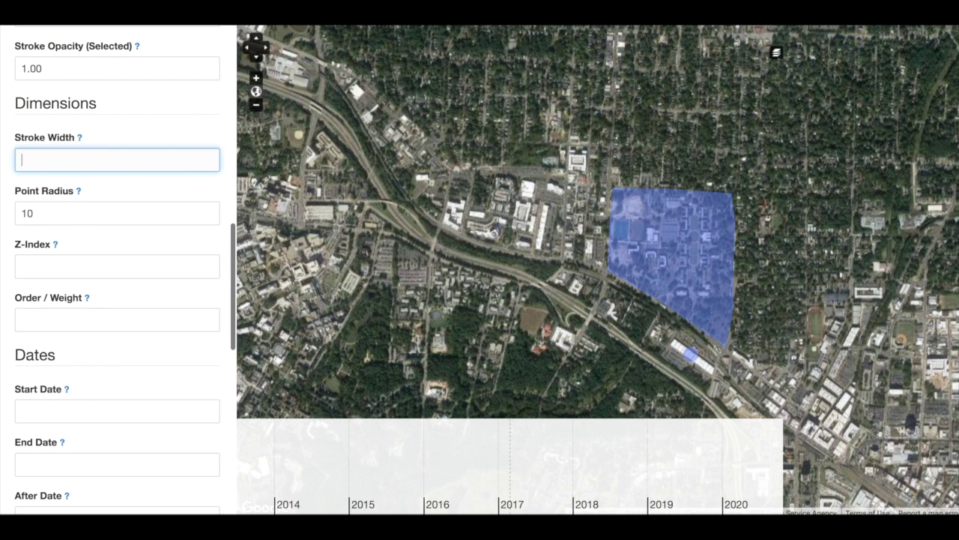
type("5")
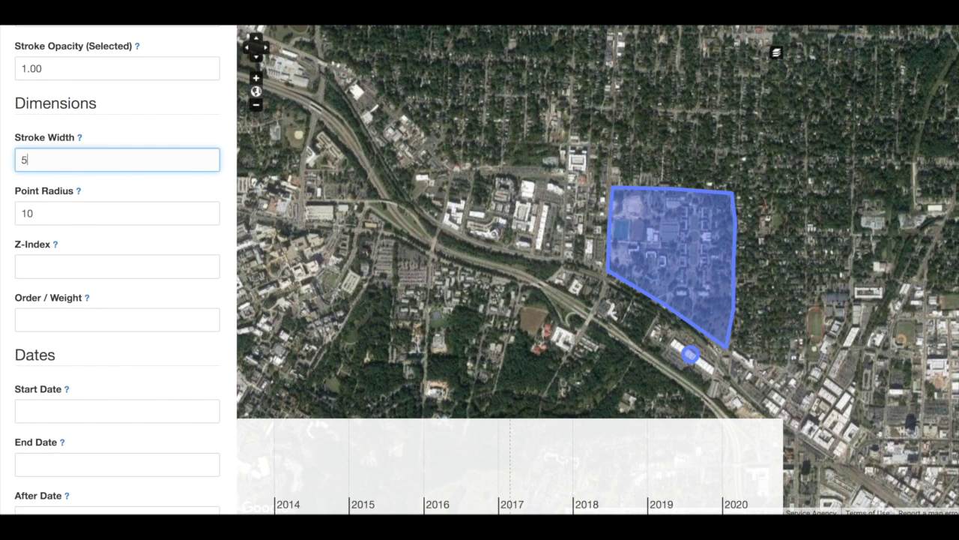
Step: Try a Point Radius of 14 and read the help text on that setting
double_click(53, 215)
type("14")
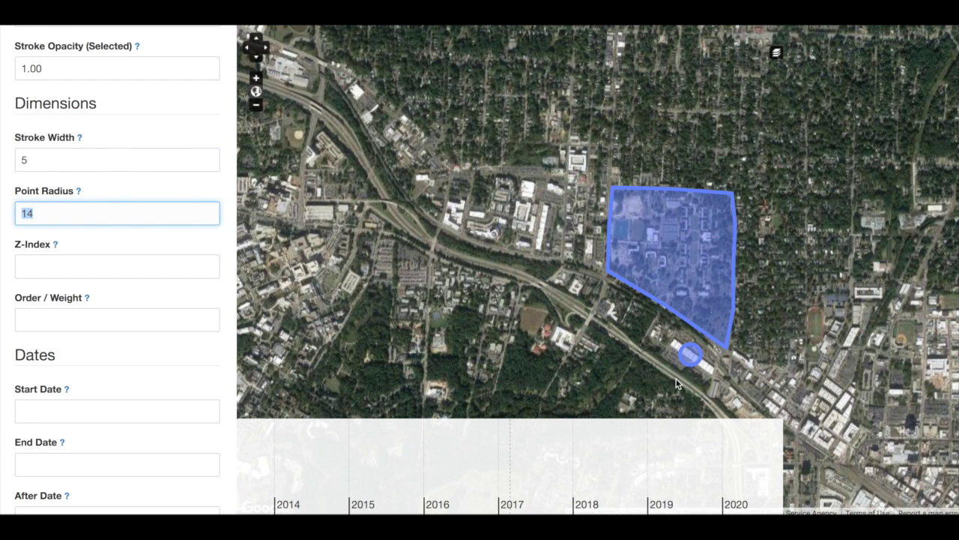
left_click(79, 191)
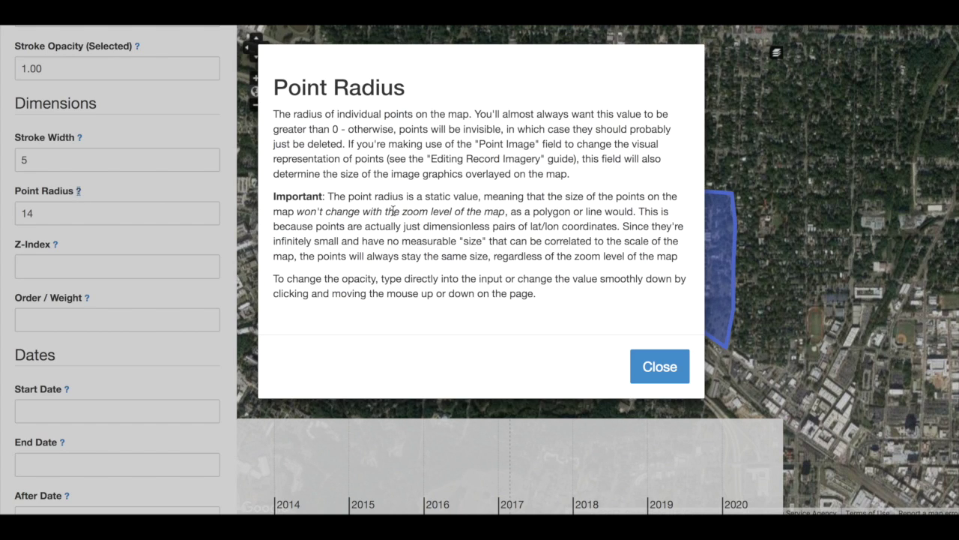
left_click(668, 366)
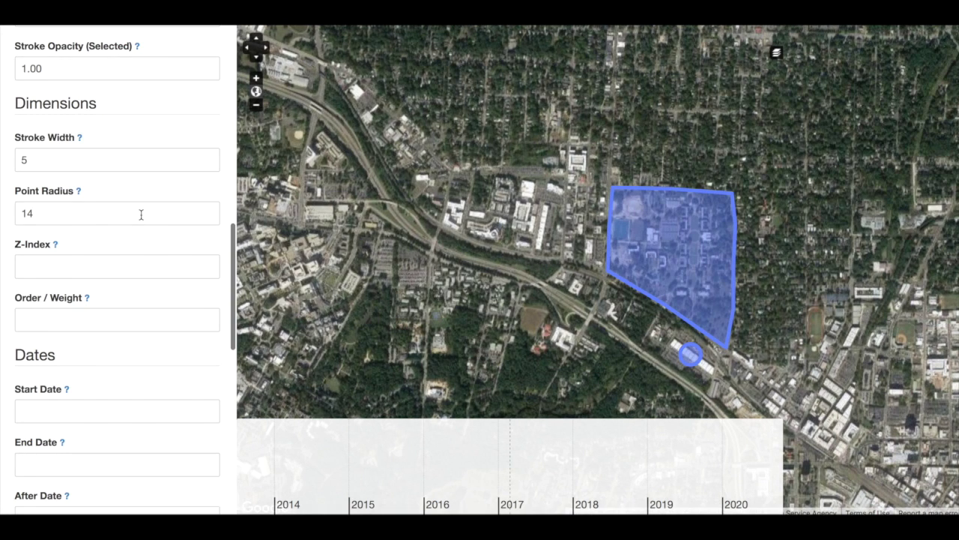
Step: Try Point Radius values of 100 and 500, and clear the value again
left_click(107, 214)
key("BackSpace")
type("00")
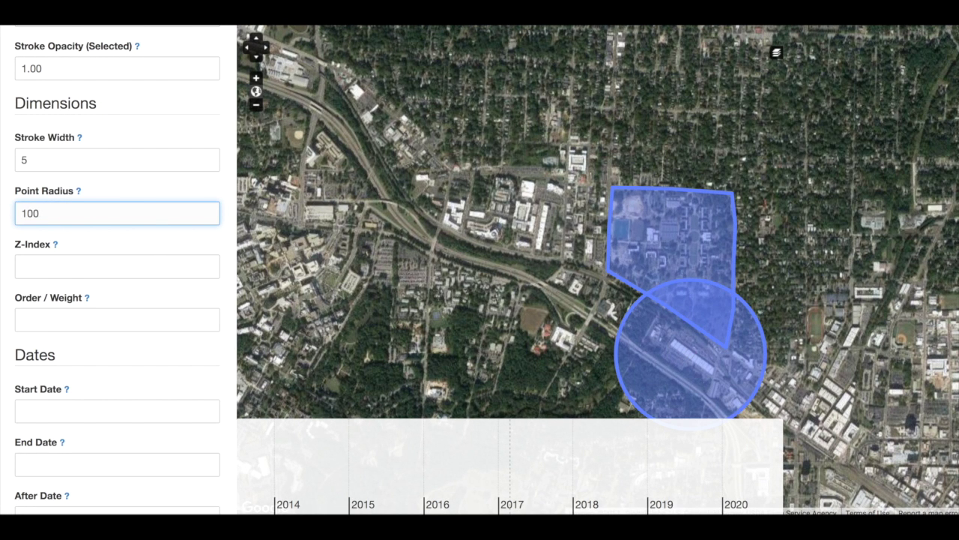
key("BackSpace")
key("BackSpace")
key("BackSpace")
type("500")
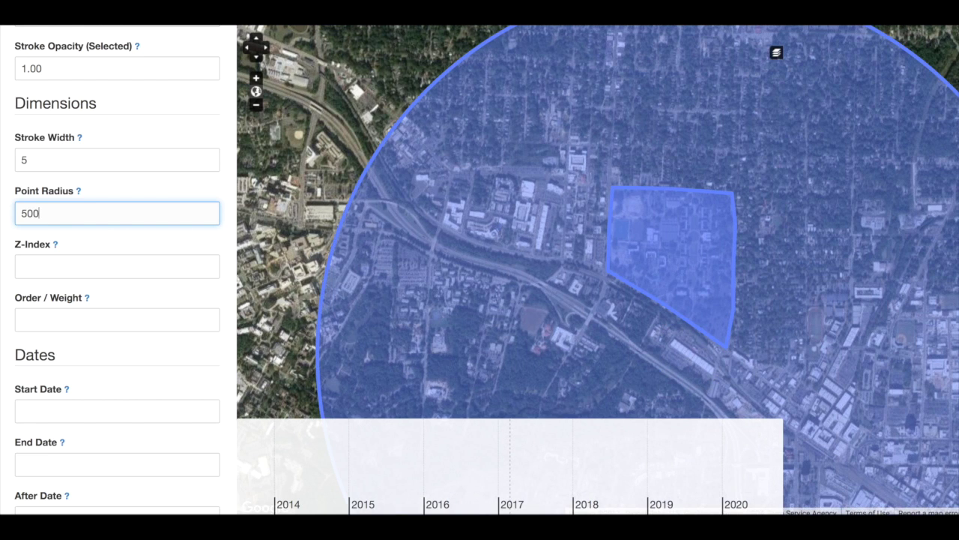
key("BackSpace")
key("BackSpace")
key("BackSpace")
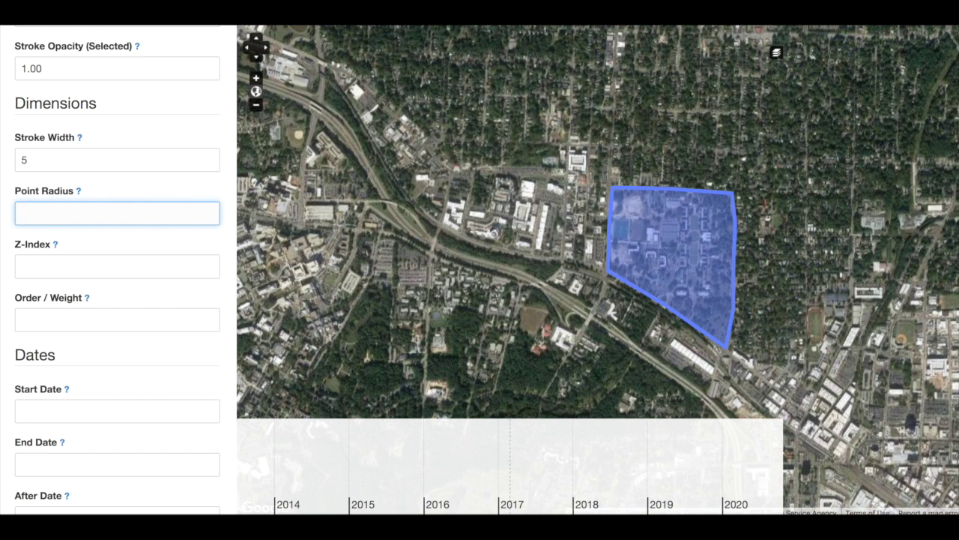
Step: Set the record's Point Radius to 5
type("5")
key("BackSpace")
type("0")
key("BackSpace")
type("5")
Step: Delete the point just south of the campus polygon from the record's map geometry
scroll(106, 150, "up", 10)
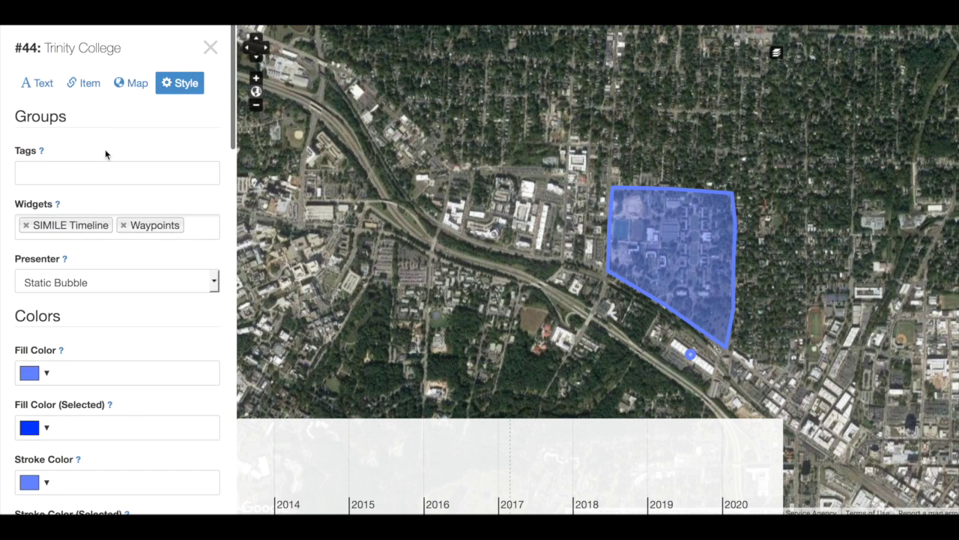
left_click(131, 85)
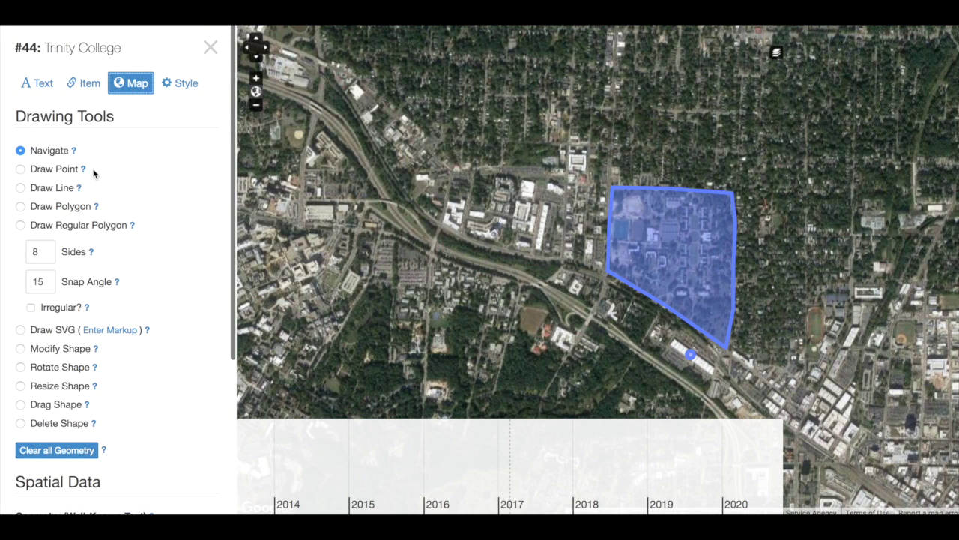
left_click(20, 423)
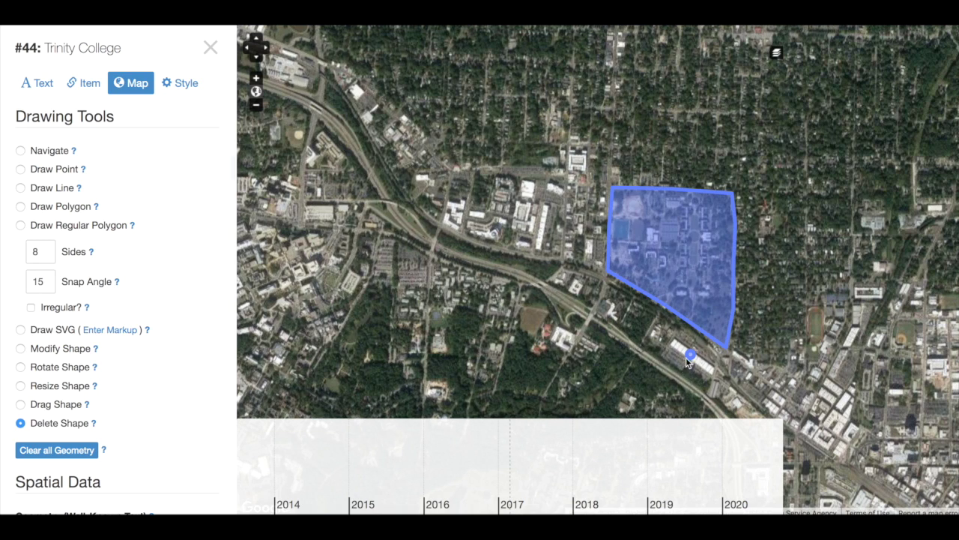
Step: Save the record from its style settings and check its Trinity College waypoint and bubble on the map
left_click(167, 83)
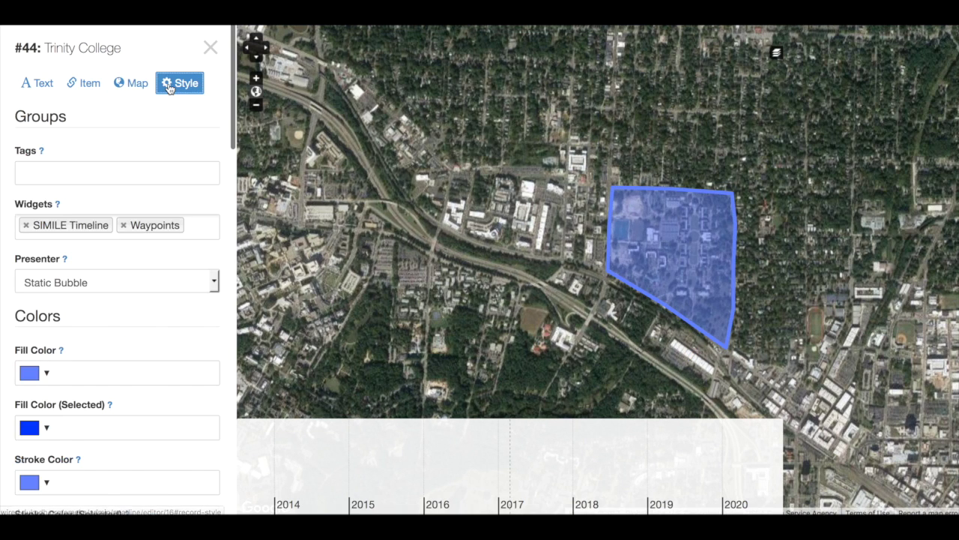
scroll(140, 257, "down", 5)
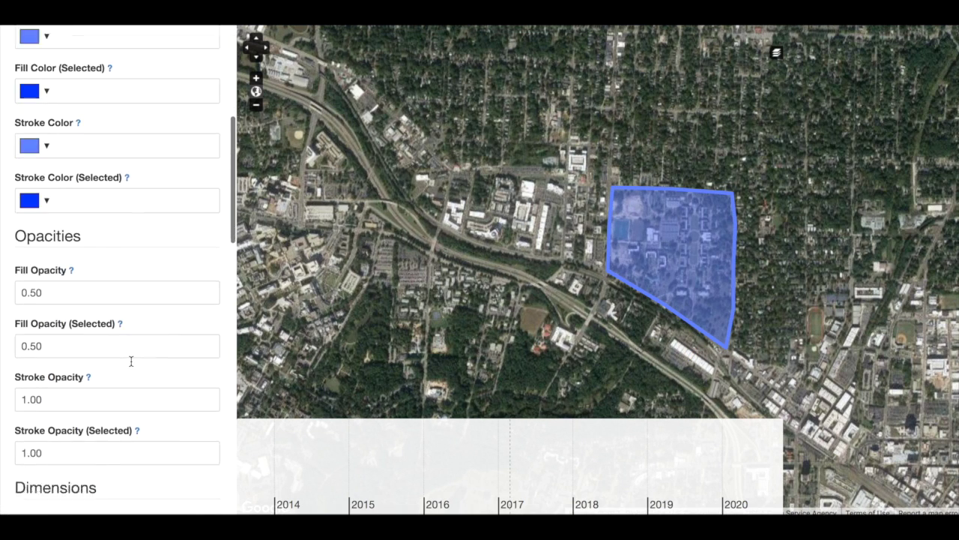
scroll(131, 361, "down", 10)
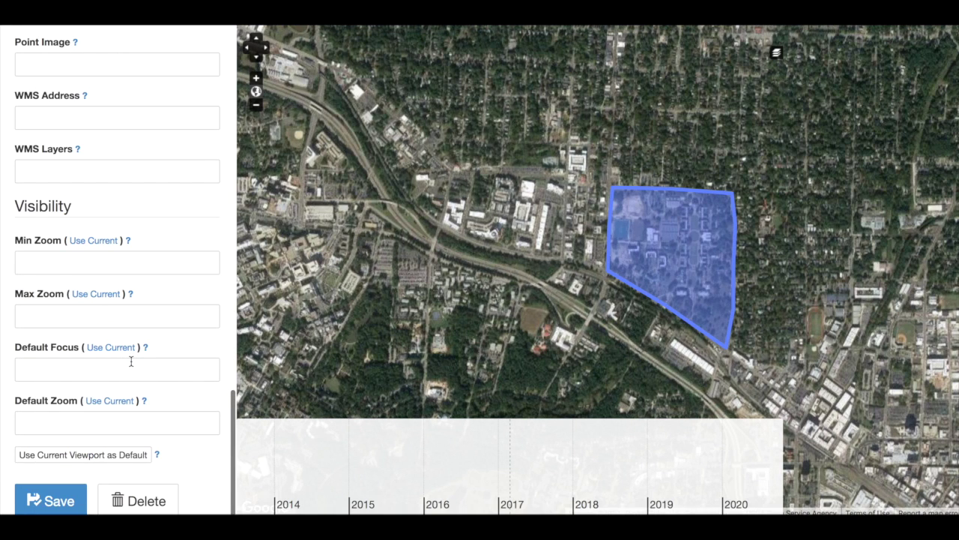
left_click(34, 495)
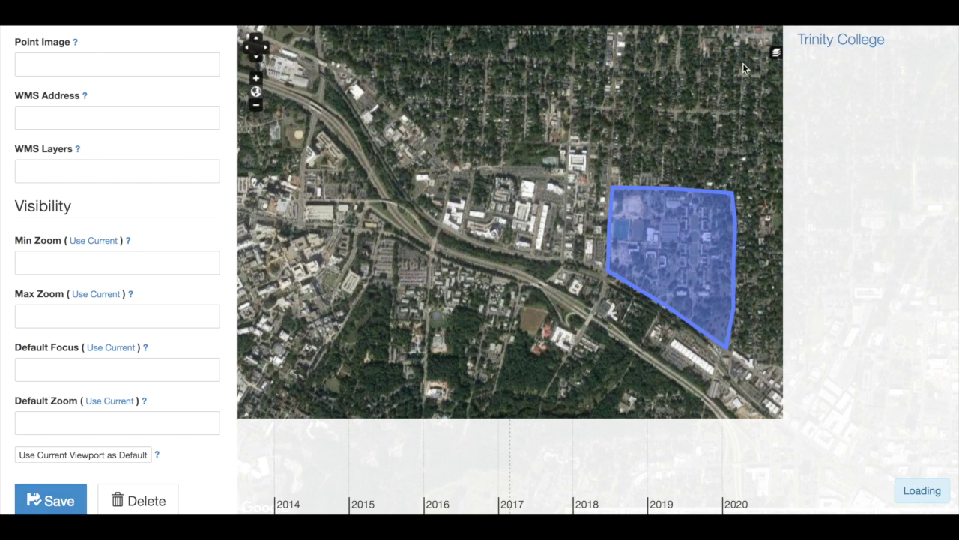
left_click(860, 49)
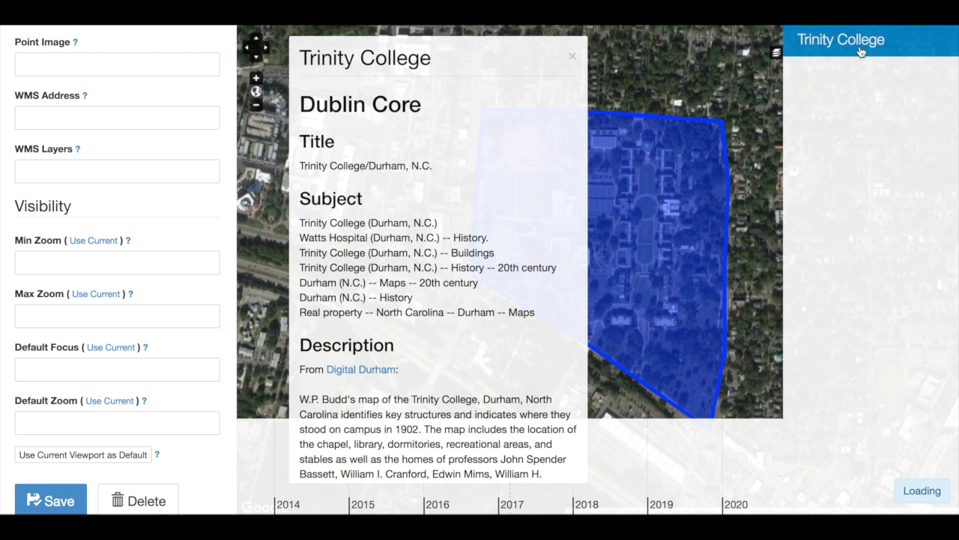
left_click(572, 57)
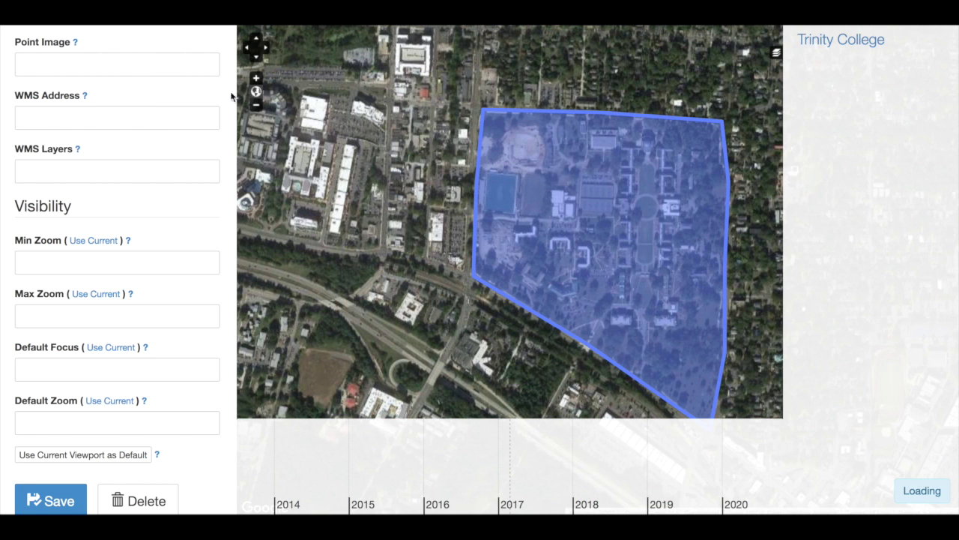
Step: Set the Trinity College record's Start Date to 1892
scroll(150, 146, "up", 5)
scroll(150, 147, "up", 6)
scroll(150, 148, "down", 5)
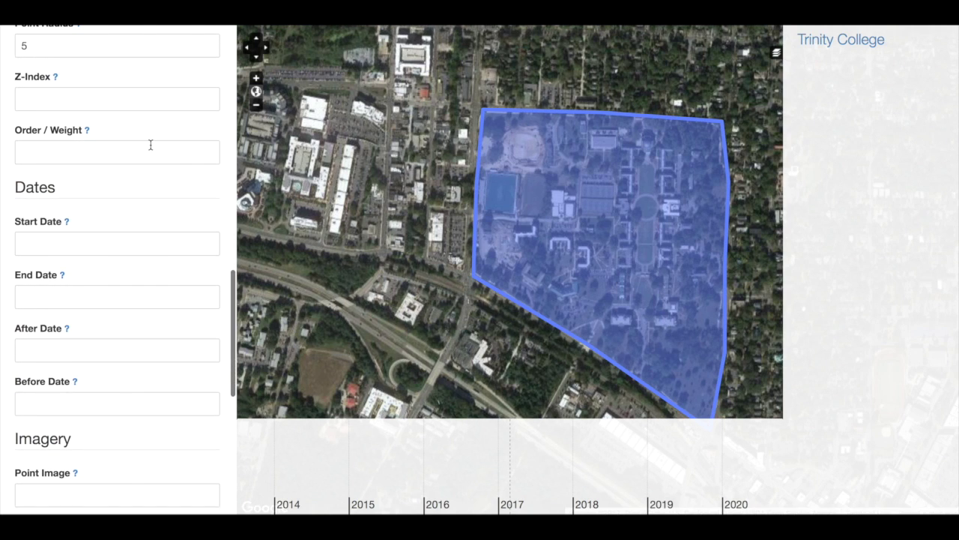
left_click(98, 243)
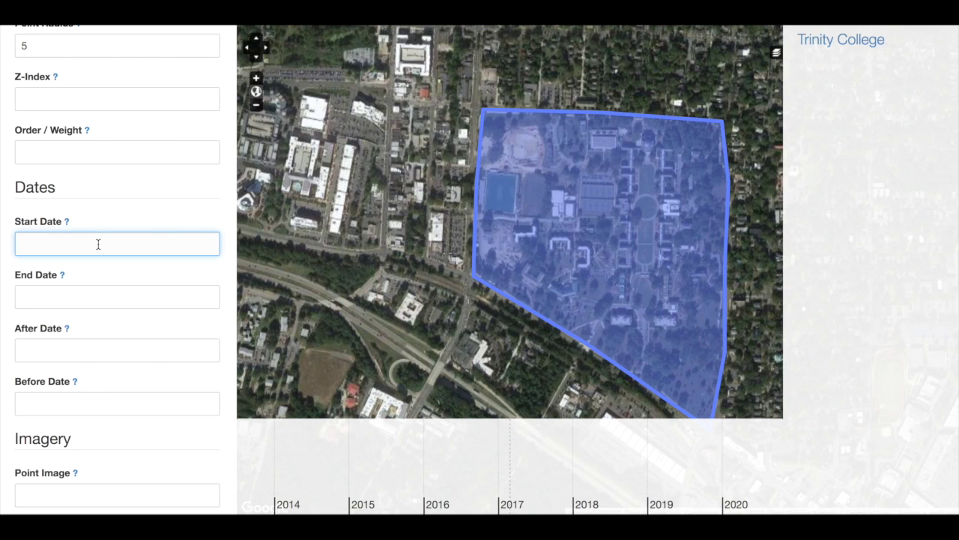
type("1892")
scroll(51, 370, "down", 2)
type("2")
key("BackSpace")
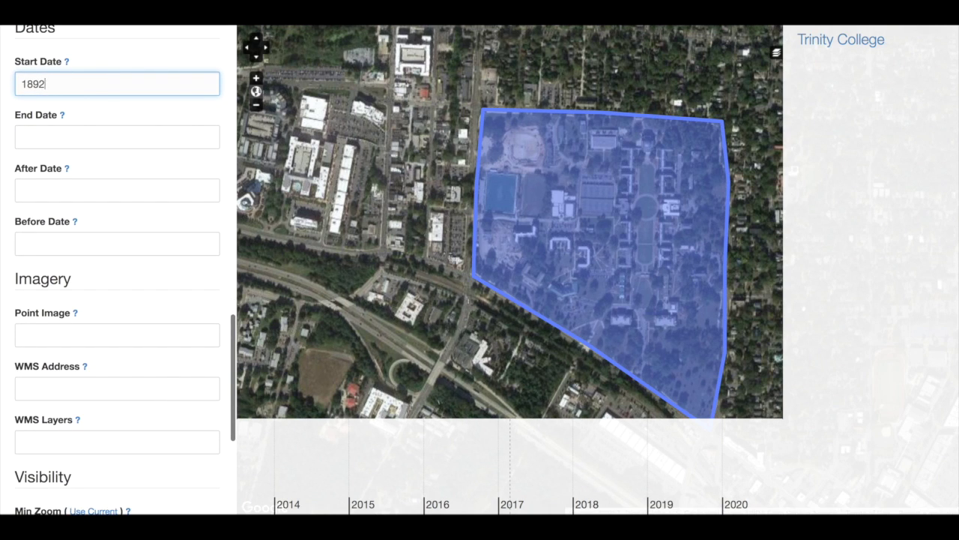
Step: Zoom the map out one level, shift the campus toward the upper right, make this viewport the record's default, and save the record
scroll(46, 362, "down", 3)
scroll(46, 362, "down", 1)
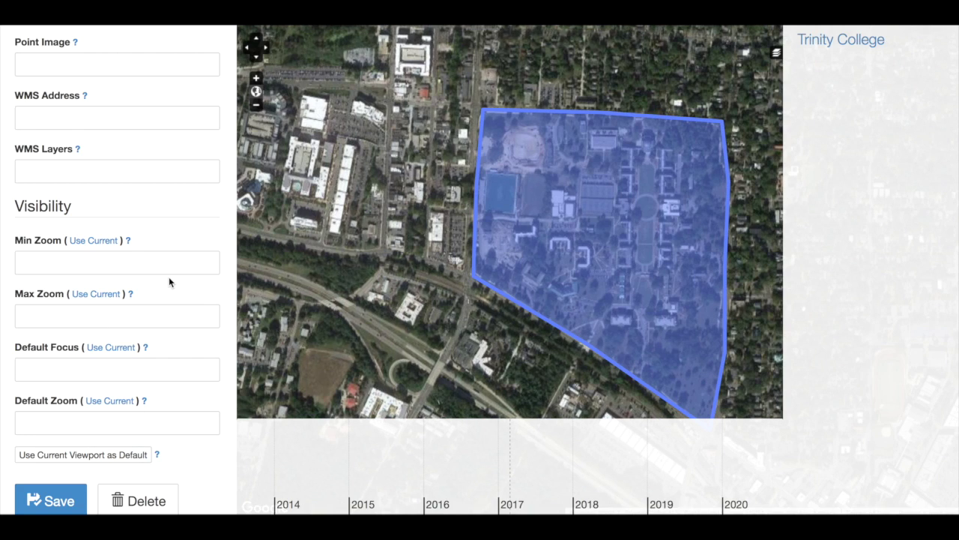
left_click(256, 107)
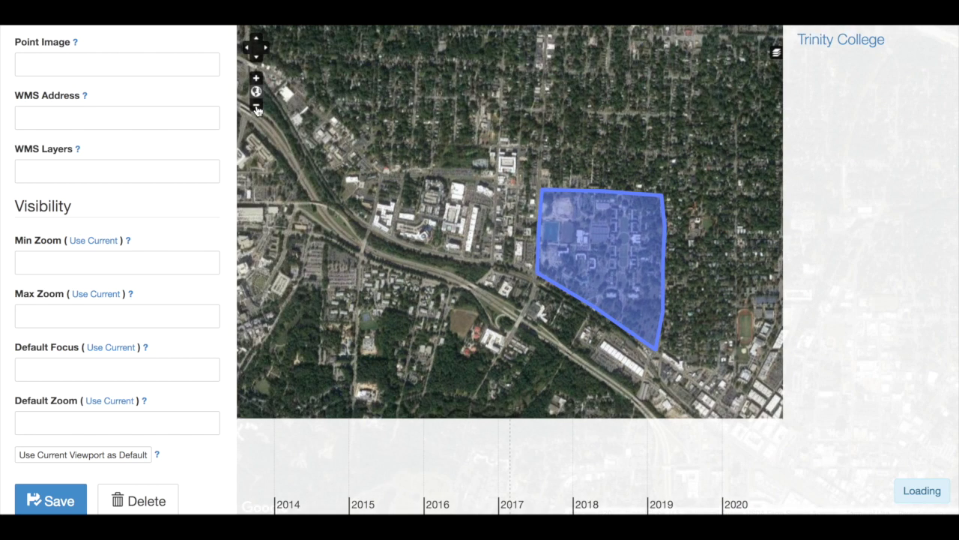
left_click_drag(483, 281, 534, 248)
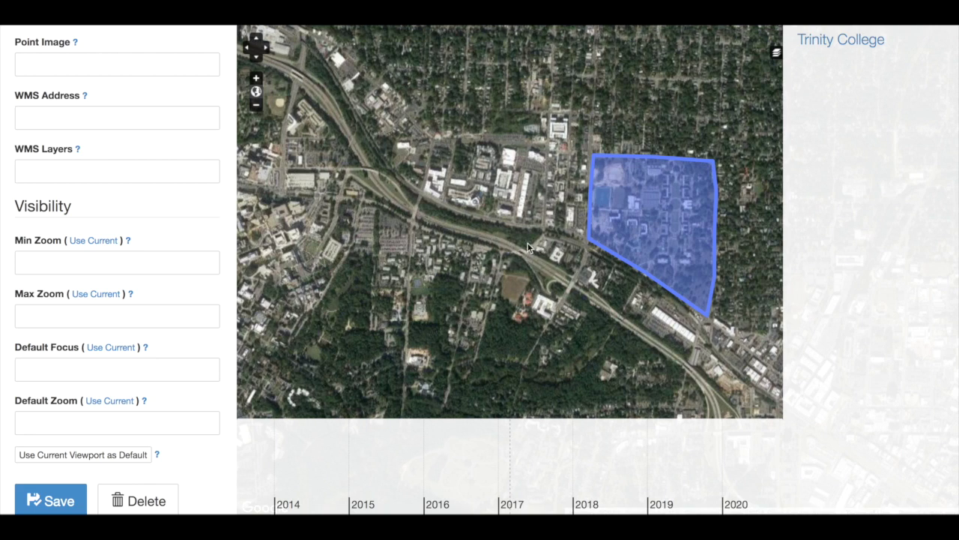
left_click(96, 455)
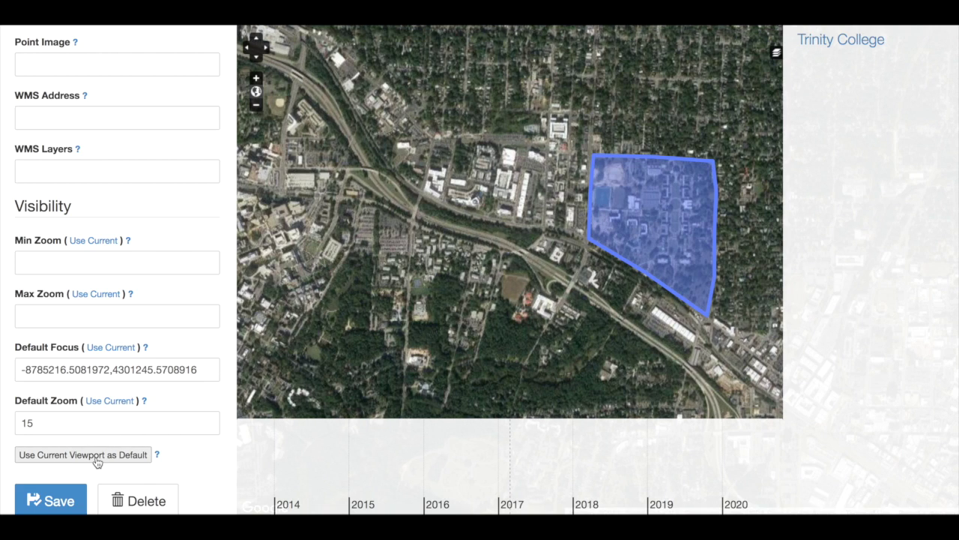
left_click(50, 498)
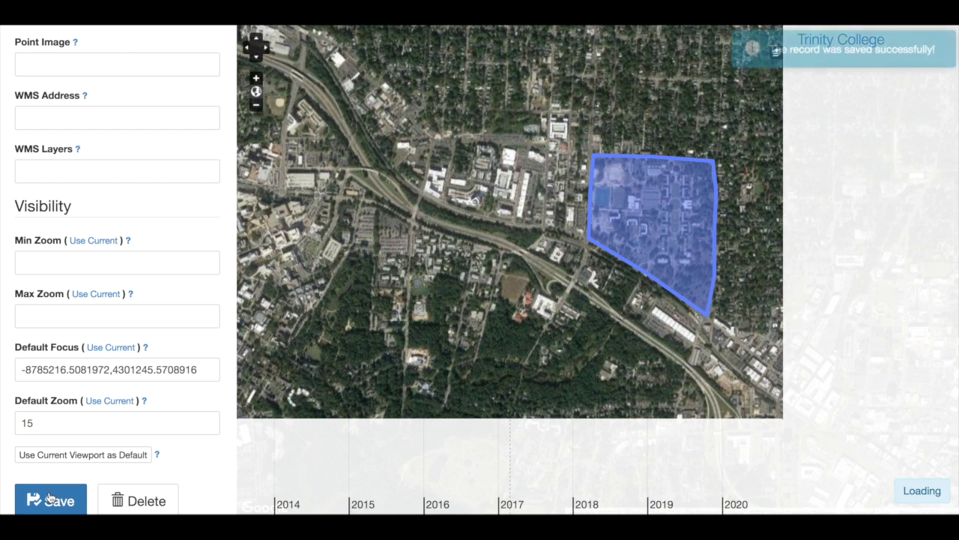
Step: Check the record's Start Date and assigned widgets in its style settings
scroll(60, 301, "up", 5)
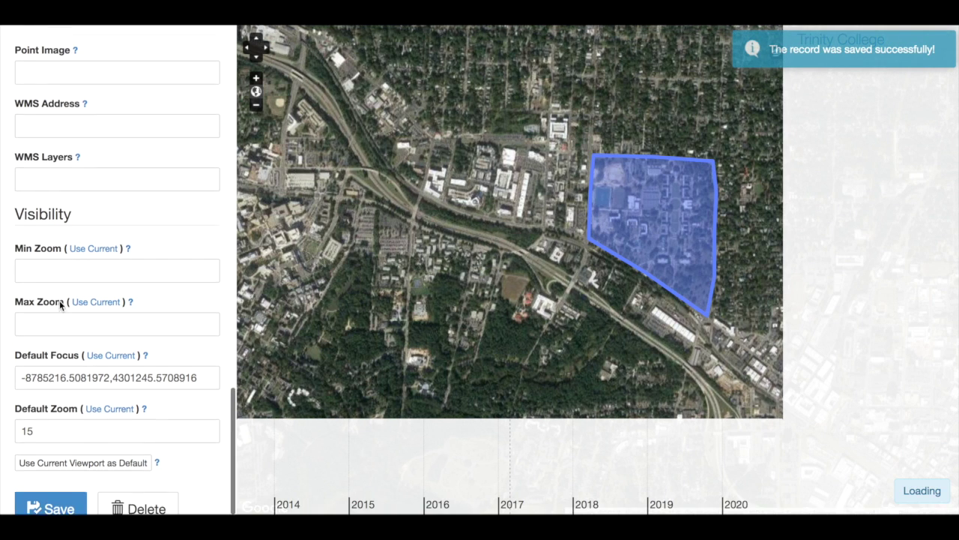
scroll(59, 300, "up", 1)
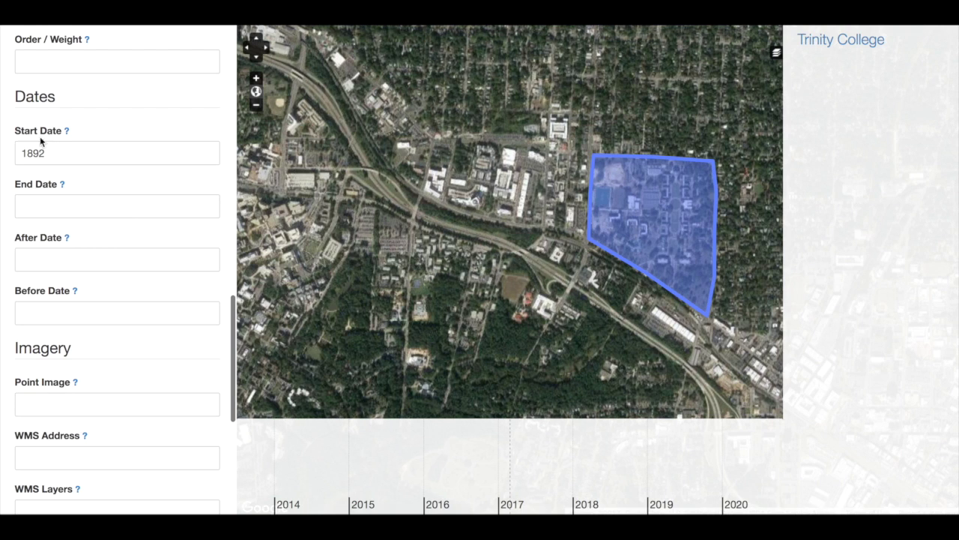
scroll(36, 135, "up", 12)
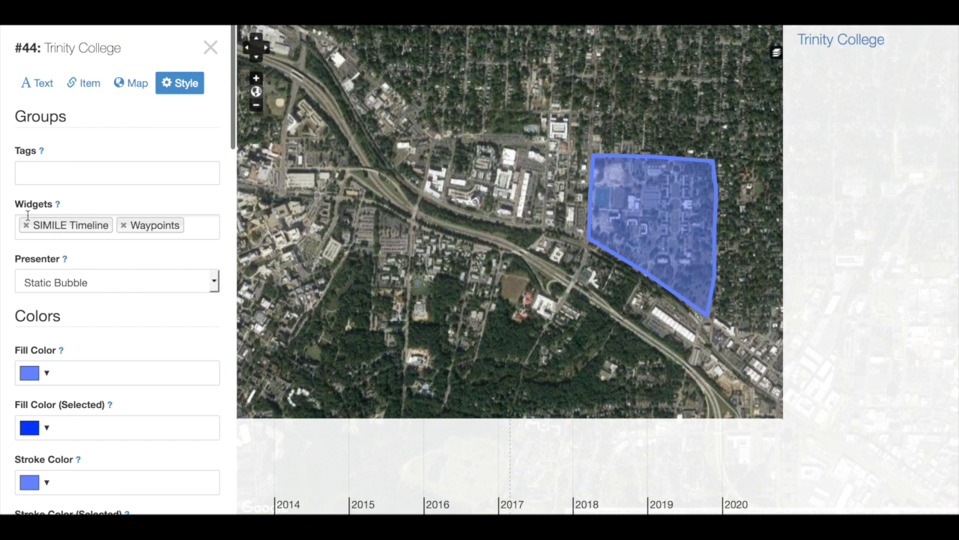
Step: Close the Trinity College record, set the SIMILE Timeline's Default Date to 1892, and save the timeline settings
left_click_drag(272, 450, 362, 480)
left_click_drag(525, 480, 472, 473)
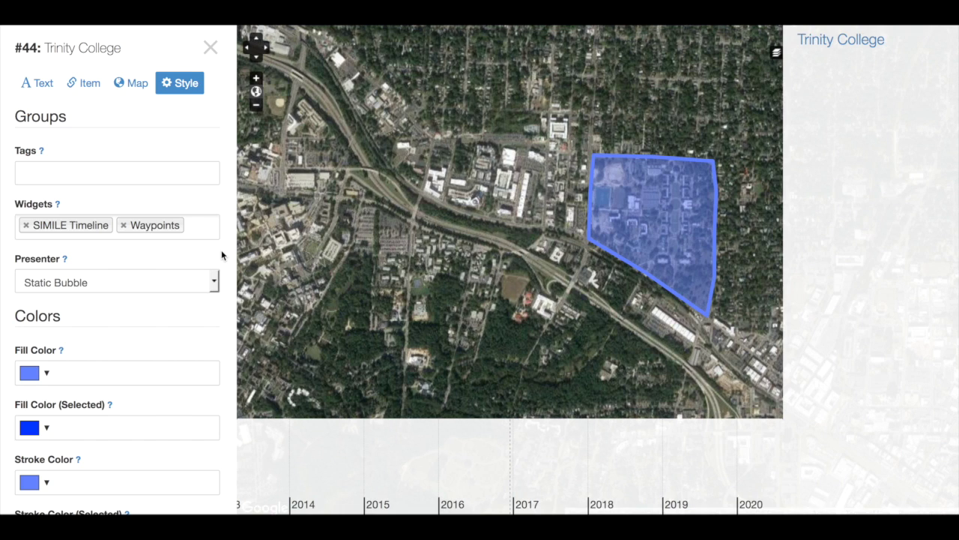
left_click(210, 48)
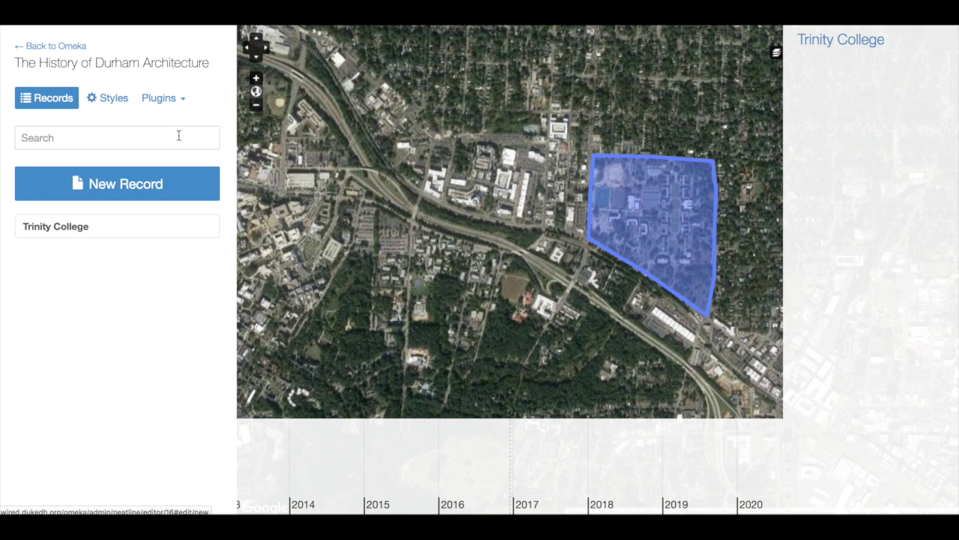
left_click(172, 101)
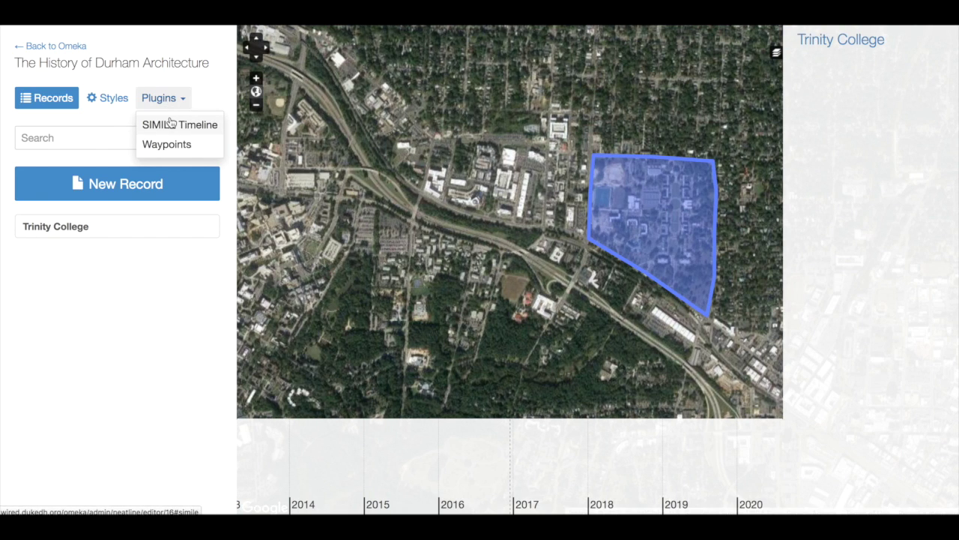
left_click(171, 123)
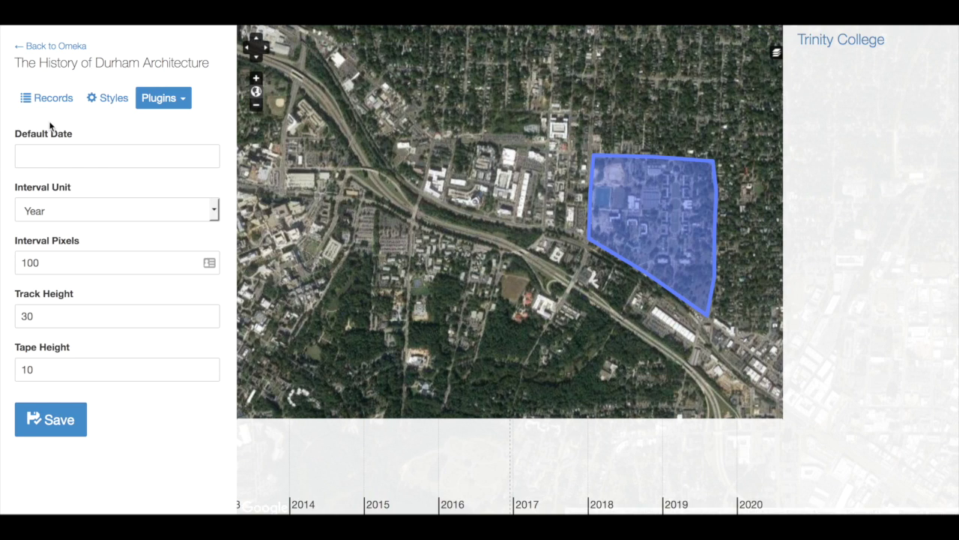
left_click(75, 158)
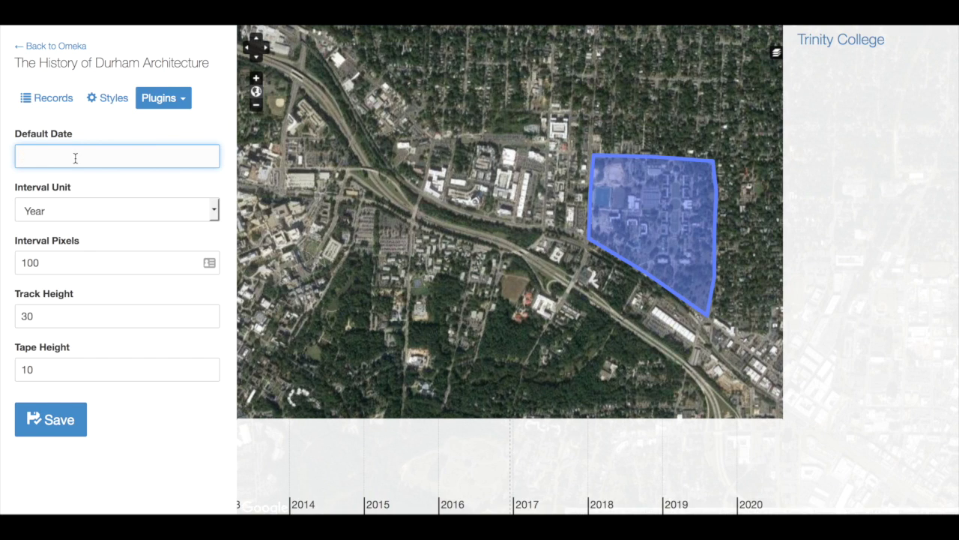
type("1892")
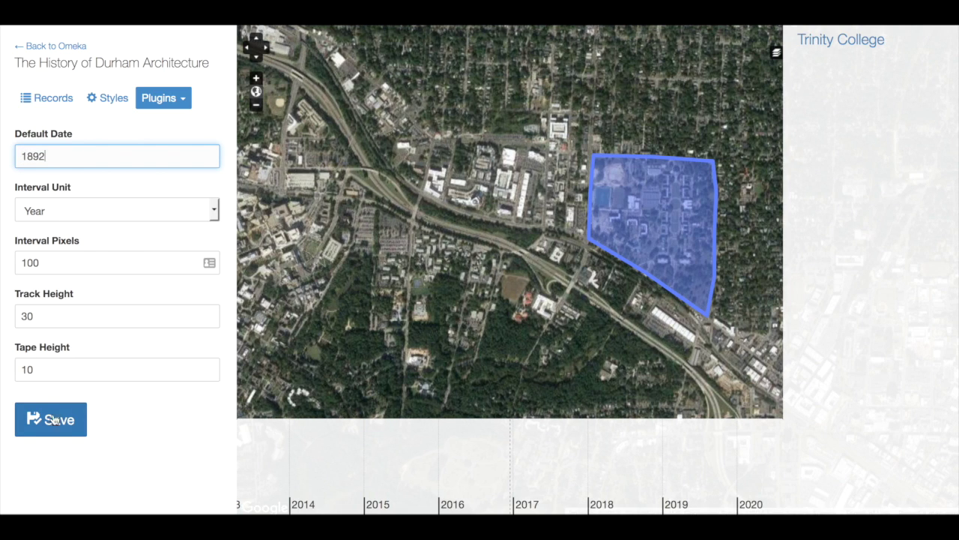
left_click(59, 417)
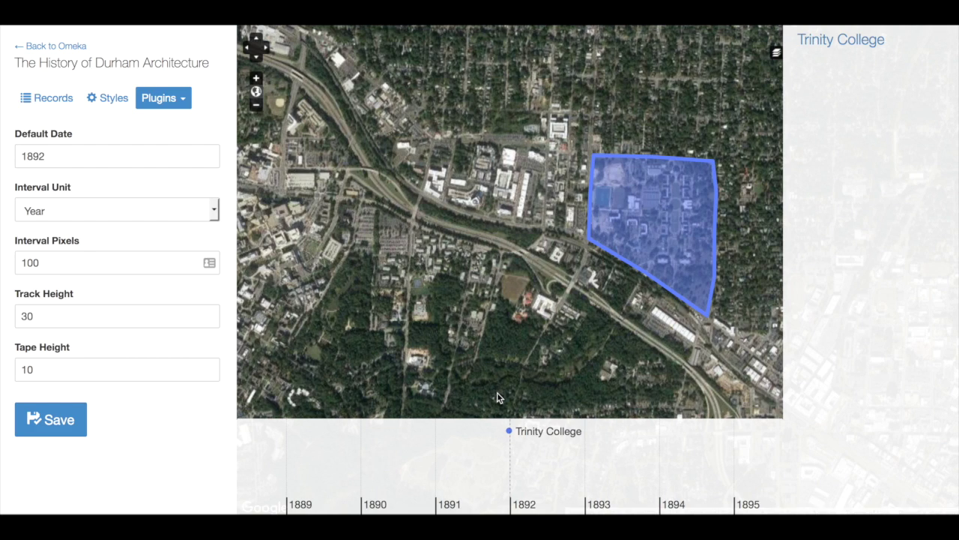
Step: Set the timeline's Interval Unit to Decade
left_click(214, 211)
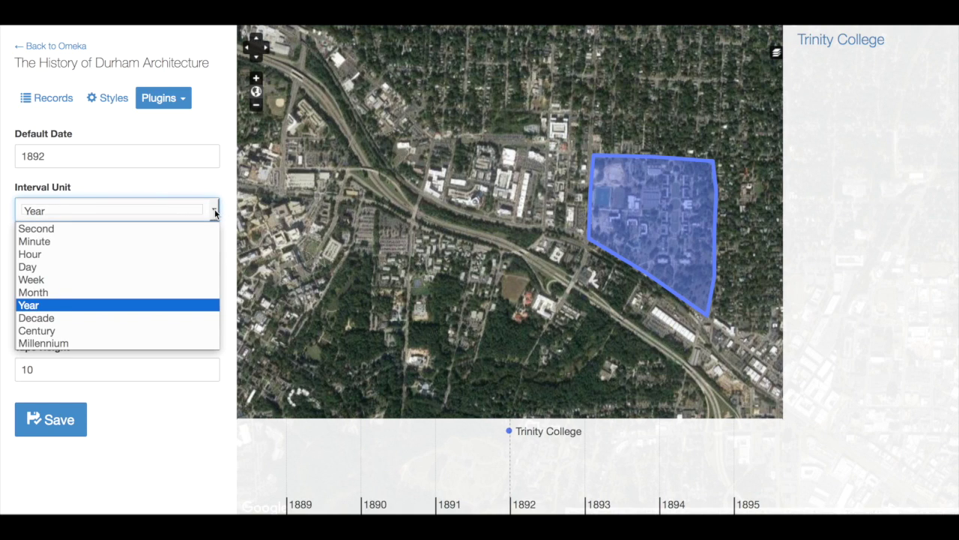
left_click(45, 318)
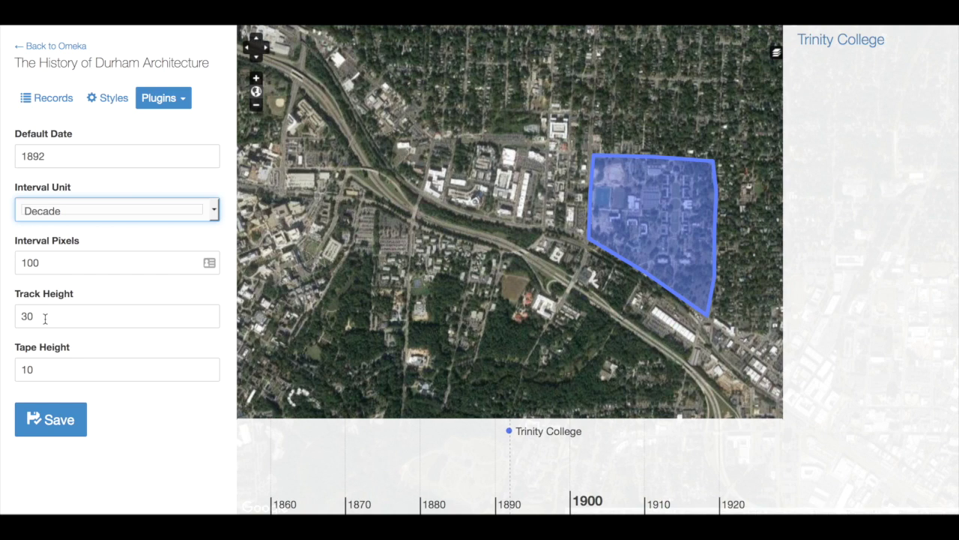
left_click(214, 212)
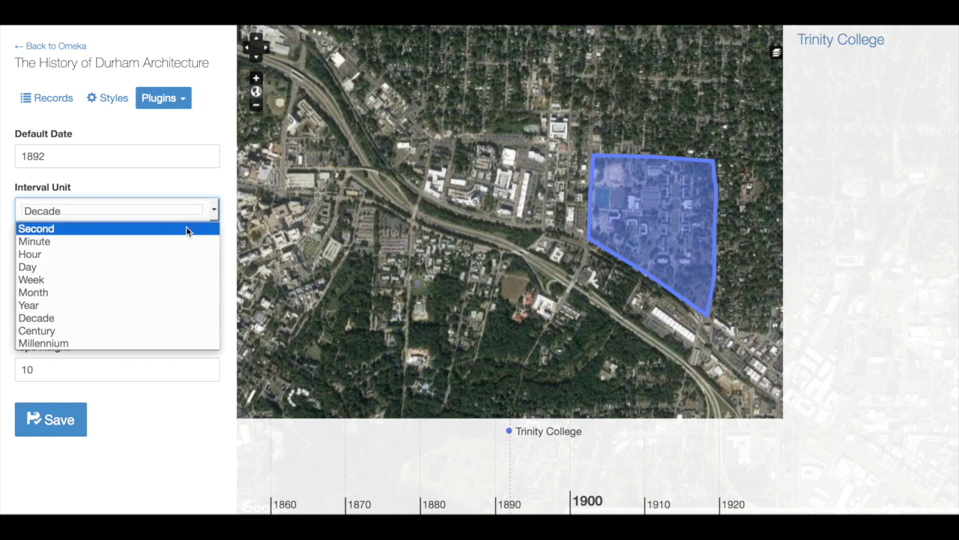
left_click(178, 188)
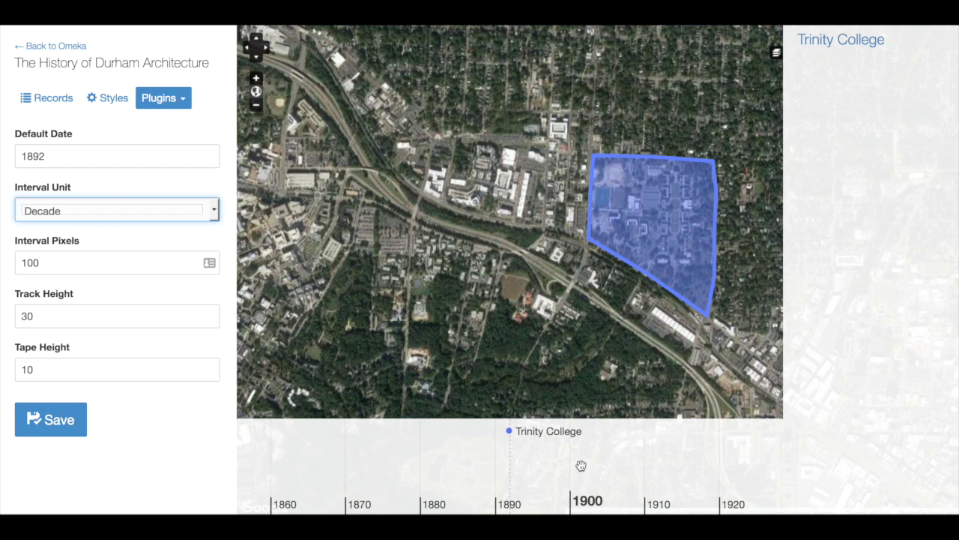
Step: Set the timeline's Interval Pixels to 200 and save the settings
left_click(44, 261)
key("Left")
key("Left")
key("BackSpace")
type("2")
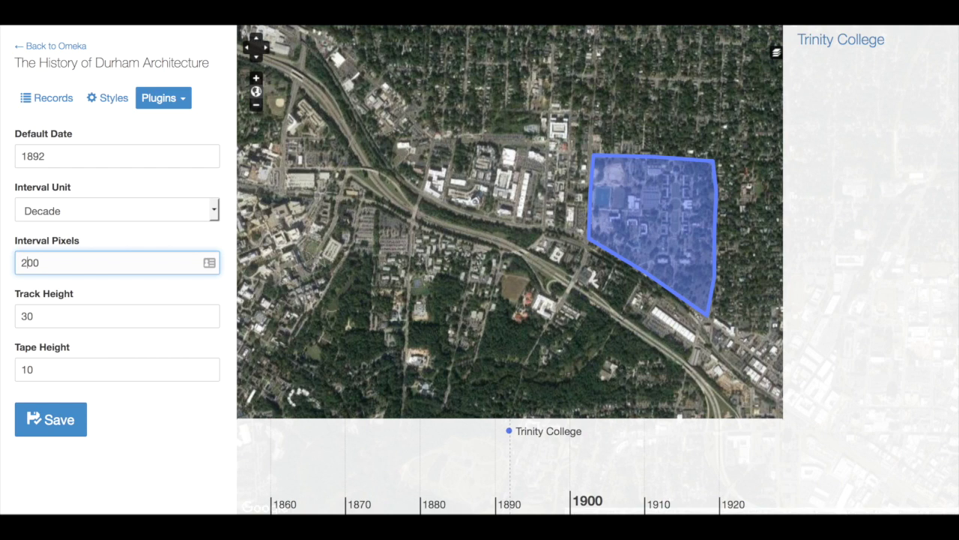
left_click(58, 424)
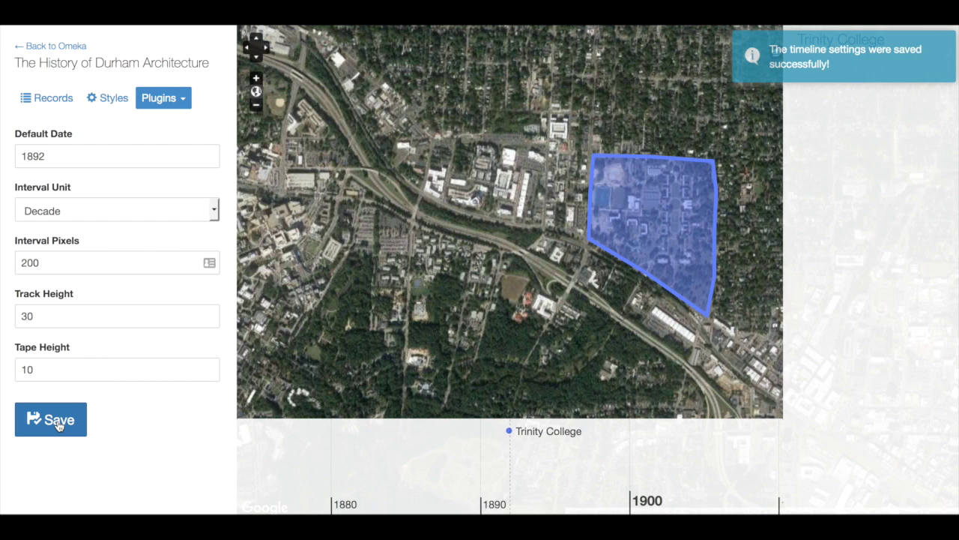
Step: Reduce the timeline's Interval Pixels to 50 and save the settings
left_click(40, 261)
key("BackSpace")
key("BackSpace")
key("BackSpace")
type("100")
key("BackSpace")
key("BackSpace")
key("BackSpace")
type("50")
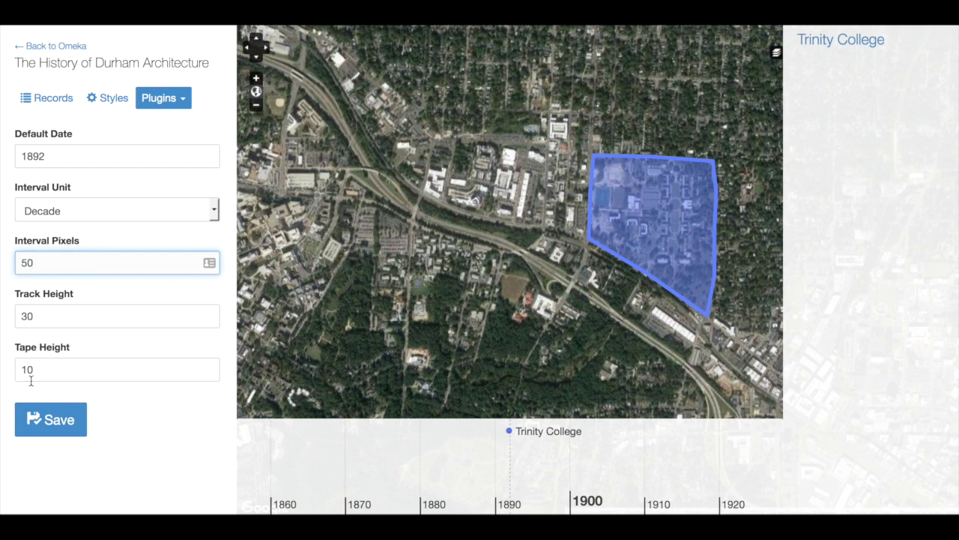
left_click(57, 416)
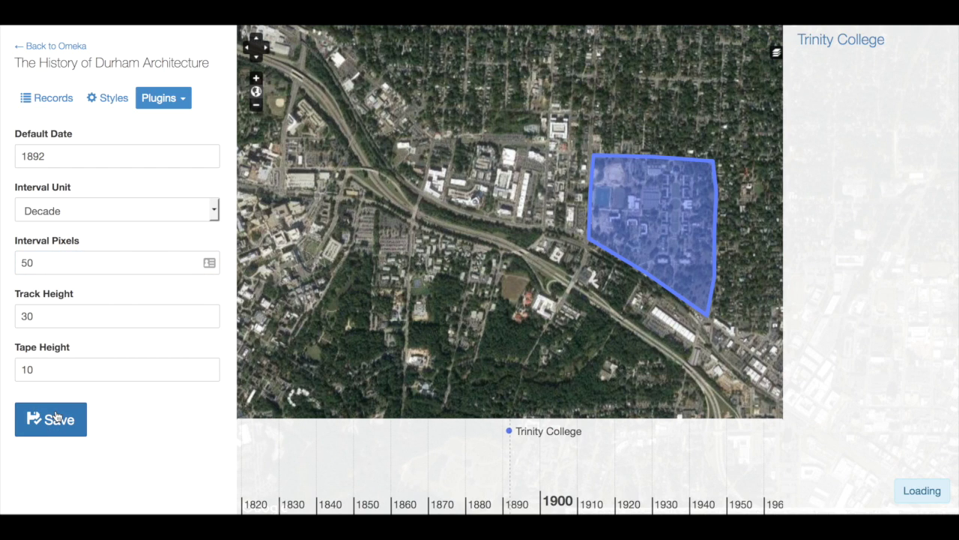
Step: Set the timeline's Interval Pixels to 100 and save the settings
left_click(67, 261)
key("BackSpace")
key("BackSpace")
type("103")
left_click_drag(45, 262, 2, 251)
type("100")
left_click(160, 484)
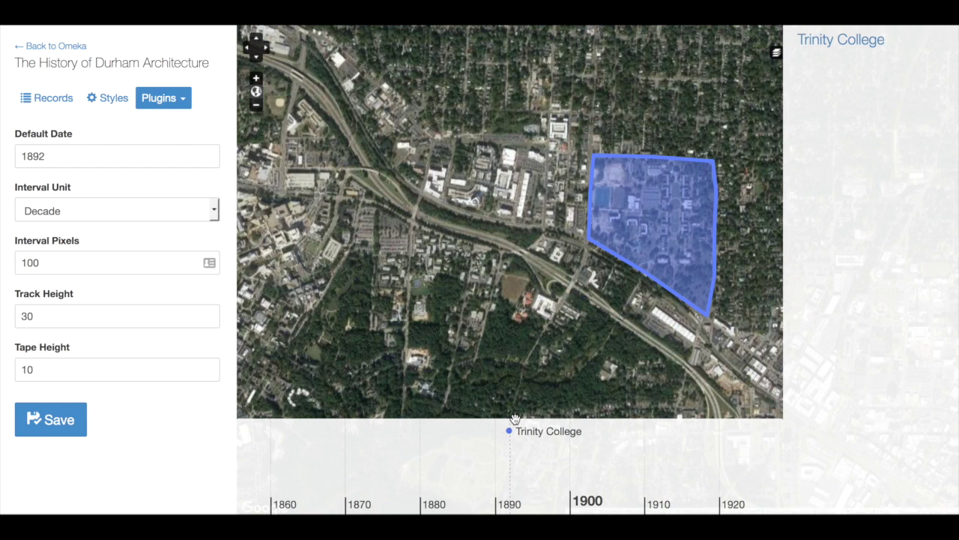
left_click(43, 428)
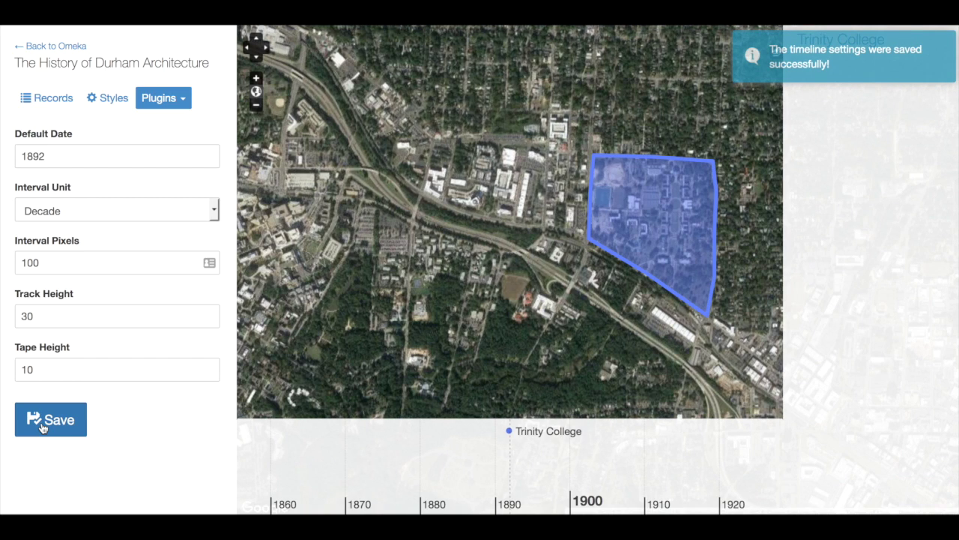
Step: Open the Trinity College record from the record list, change its title to "Trinity College opens in Durham.", and save it
left_click(50, 98)
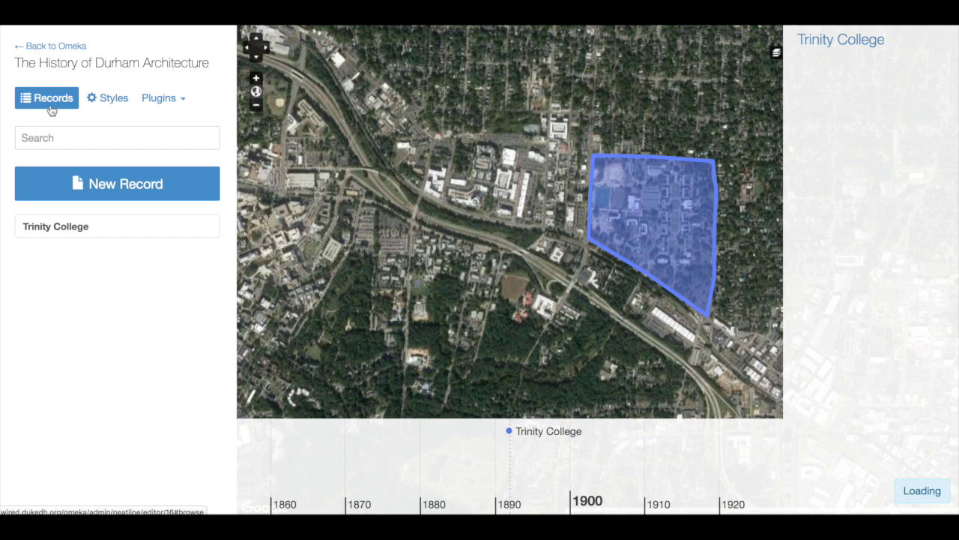
left_click(44, 225)
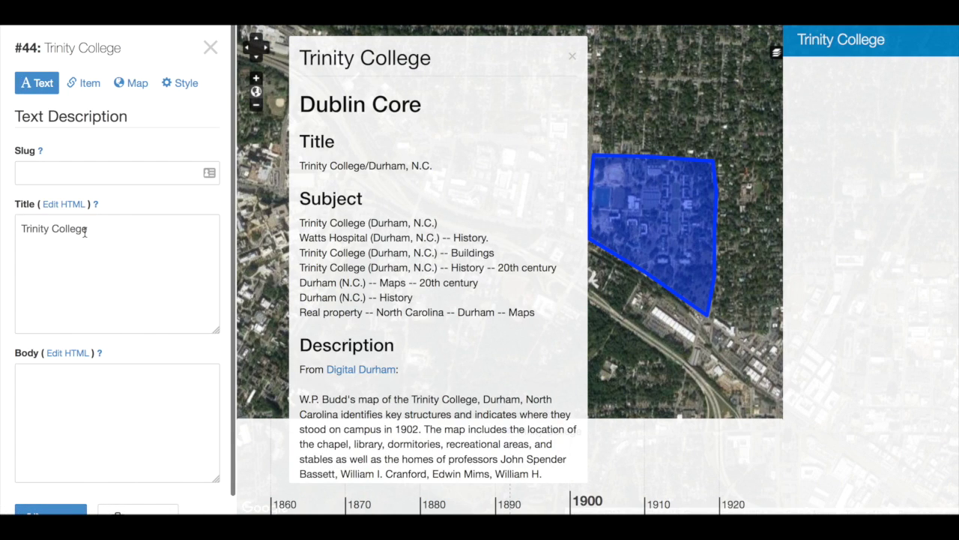
type("arra")
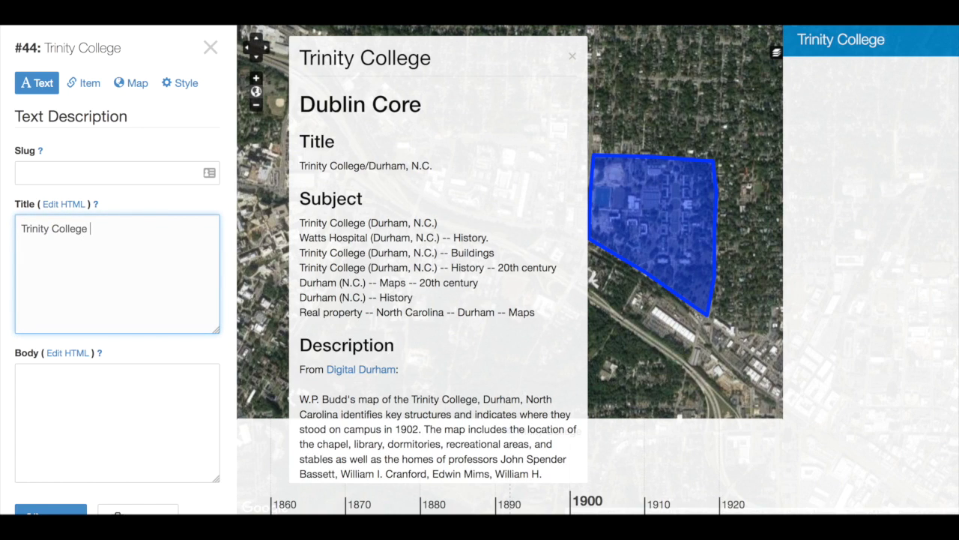
key("BackSpace")
key("BackSpace")
key("BackSpace")
key("BackSpace")
type("opens in Durham.")
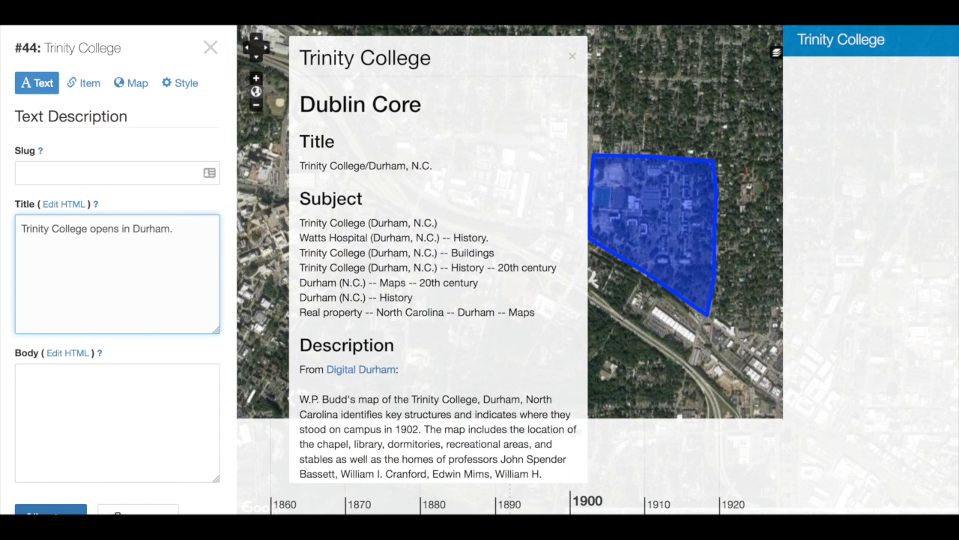
left_click(59, 510)
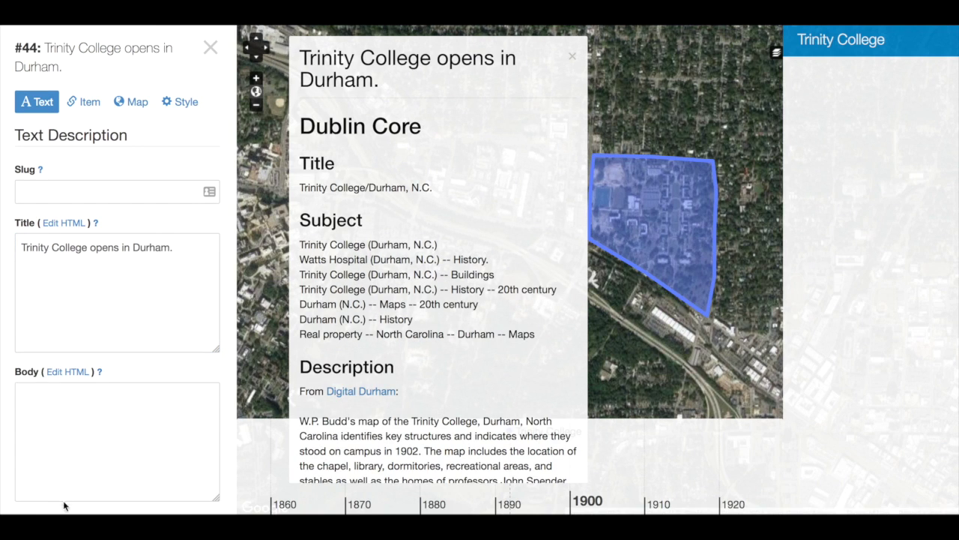
Step: Enter "Description" as the record's body text
left_click(81, 473)
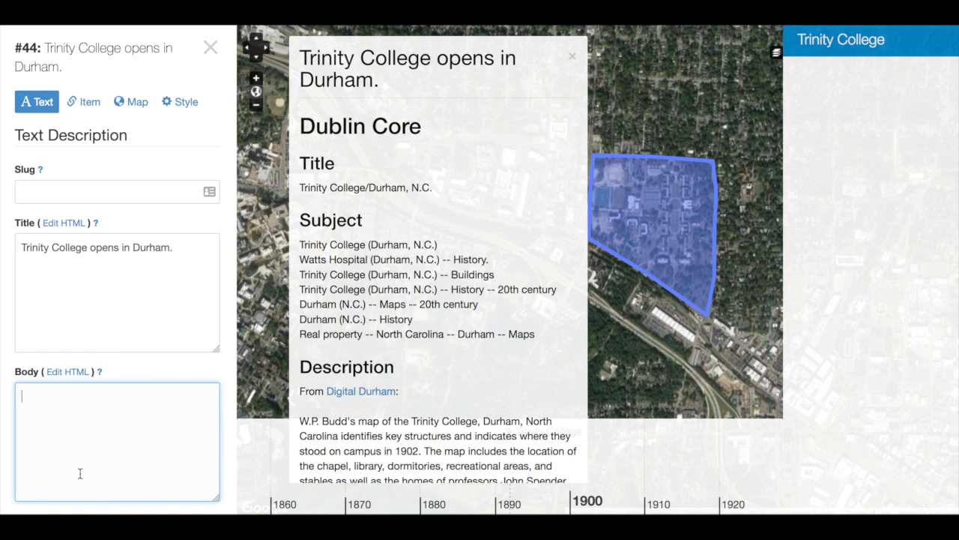
type("The beg")
key("BackSpace")
key("ctrl+a")
type("Description")
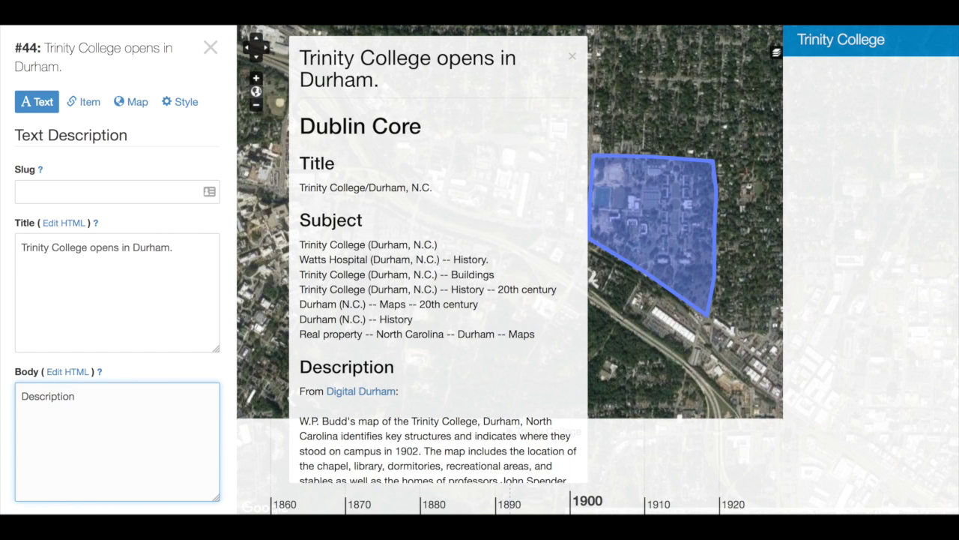